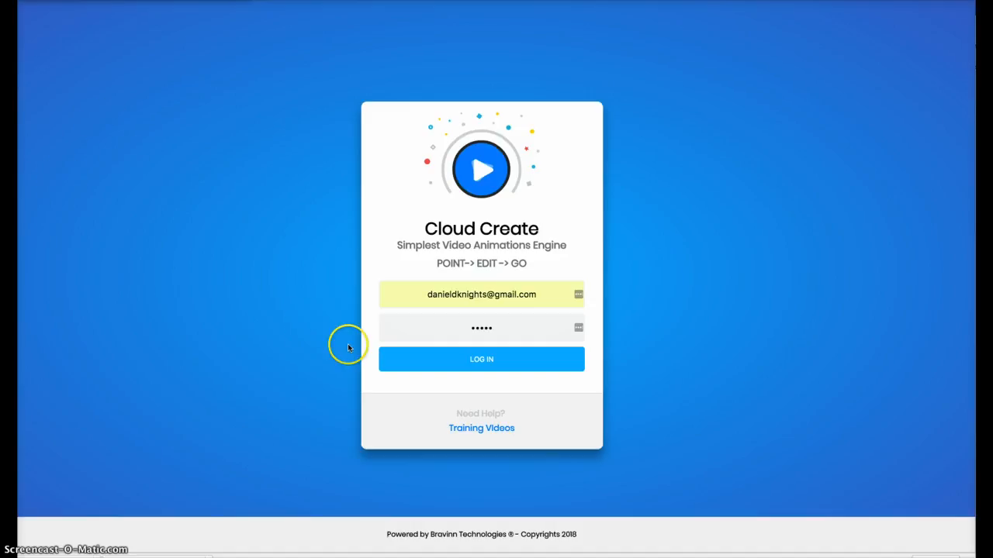
- Log in with the prefilled credentials, decline the browser's password update, and dismiss the initial template selection
left_click(465, 361)
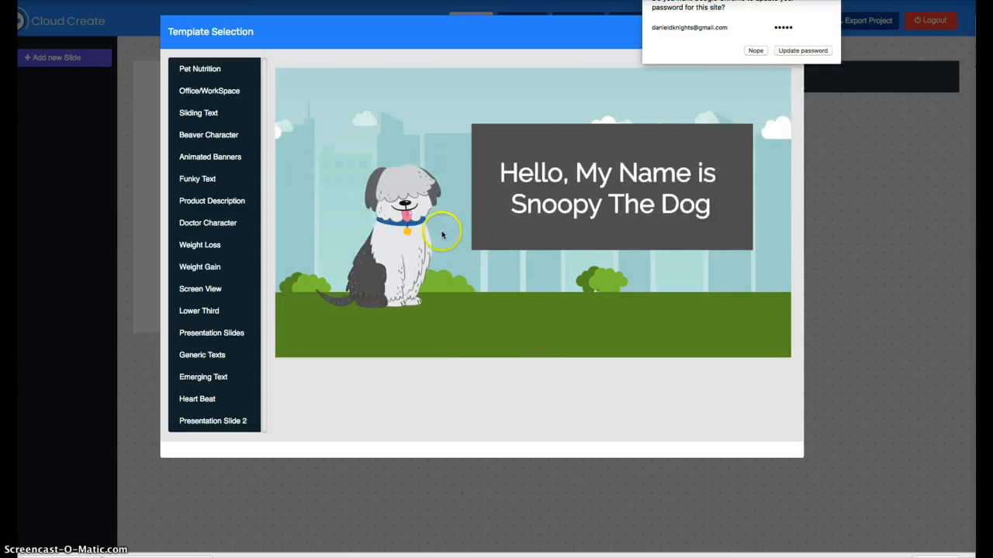
left_click(756, 50)
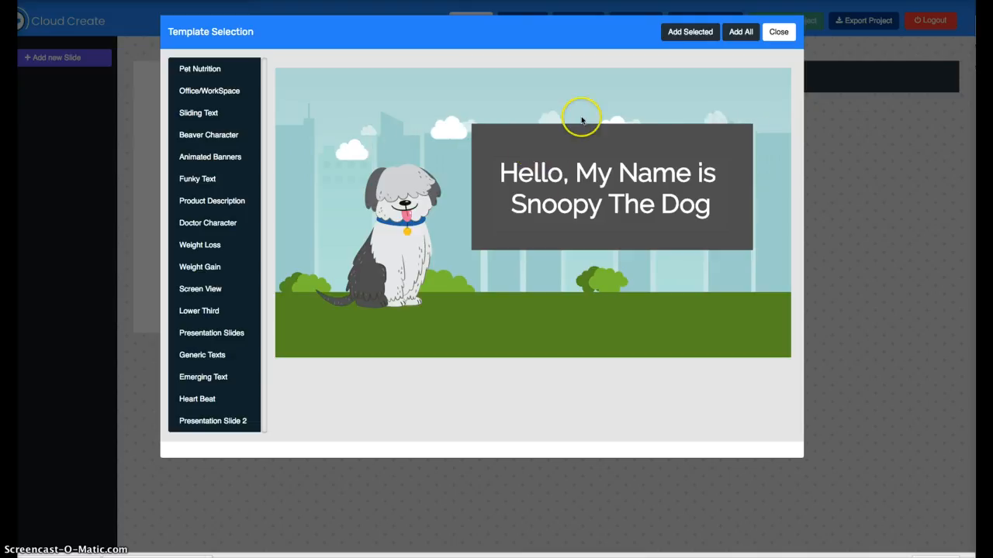
left_click(778, 32)
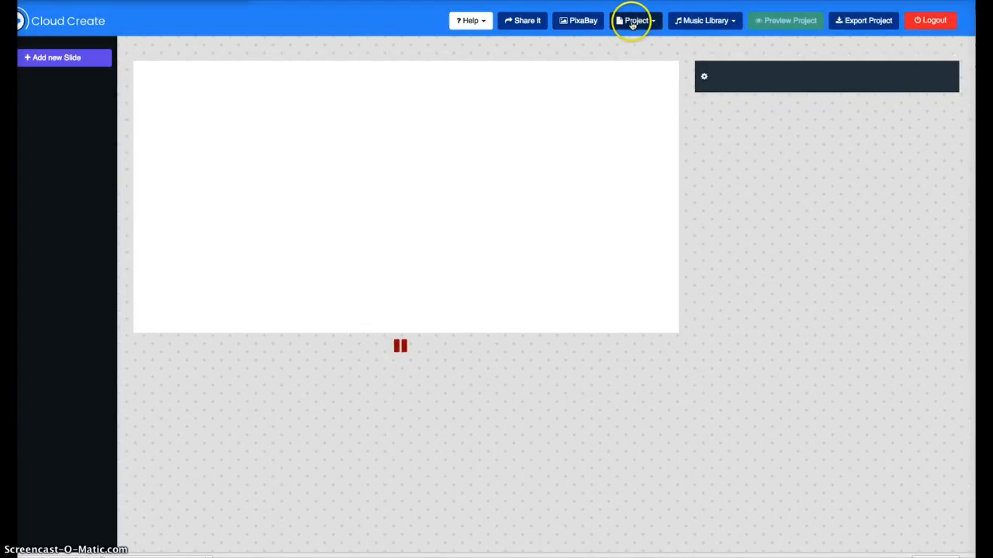
- Start a new project and preview the Office/WorkSpace, Sliding Text, Beaver Character, Animated Banners and Presentation Slides templates
left_click(646, 22)
left_click(643, 40)
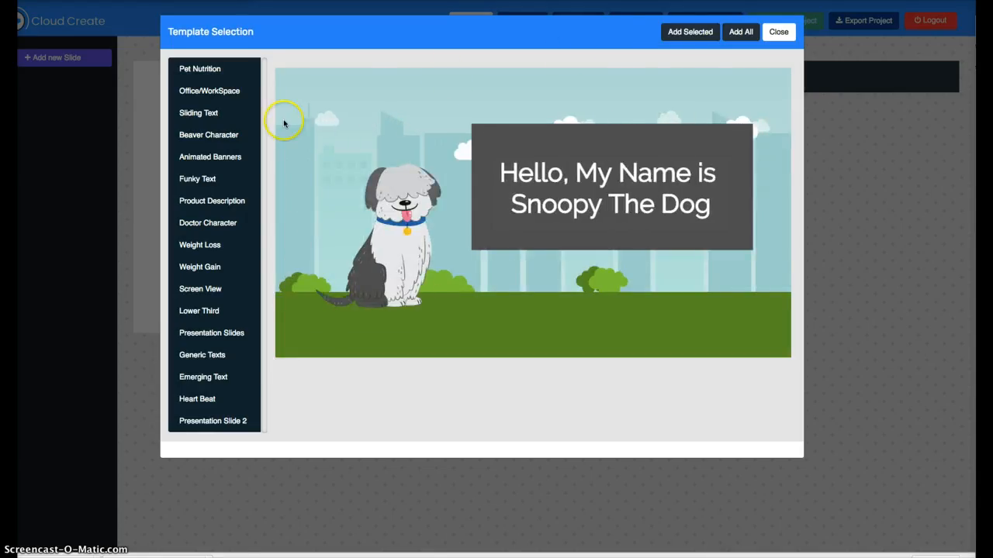
left_click(209, 93)
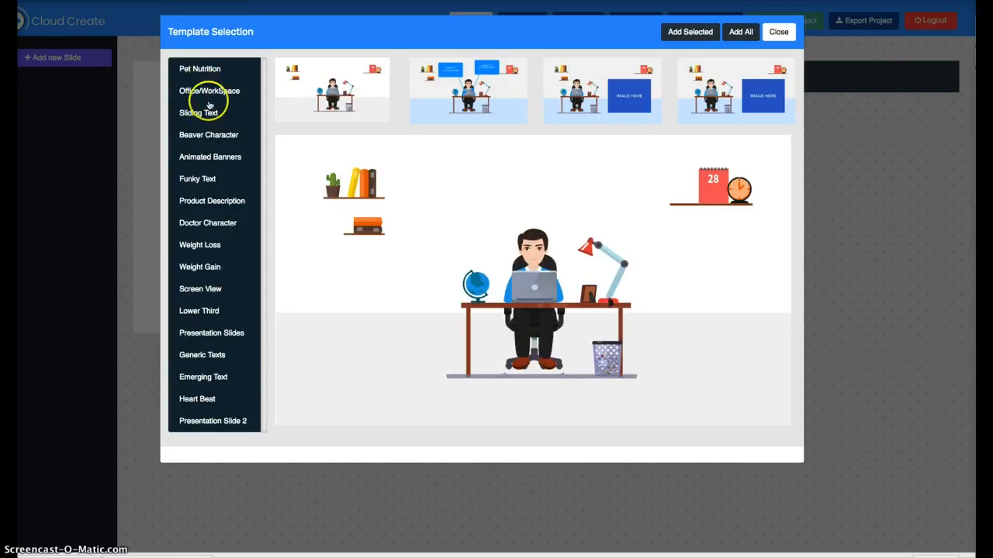
left_click(203, 113)
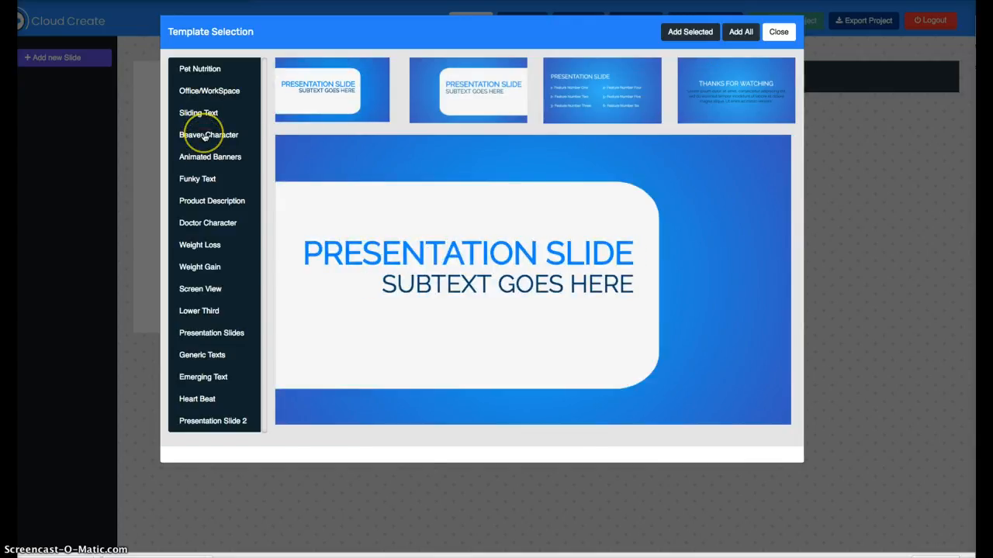
left_click(204, 136)
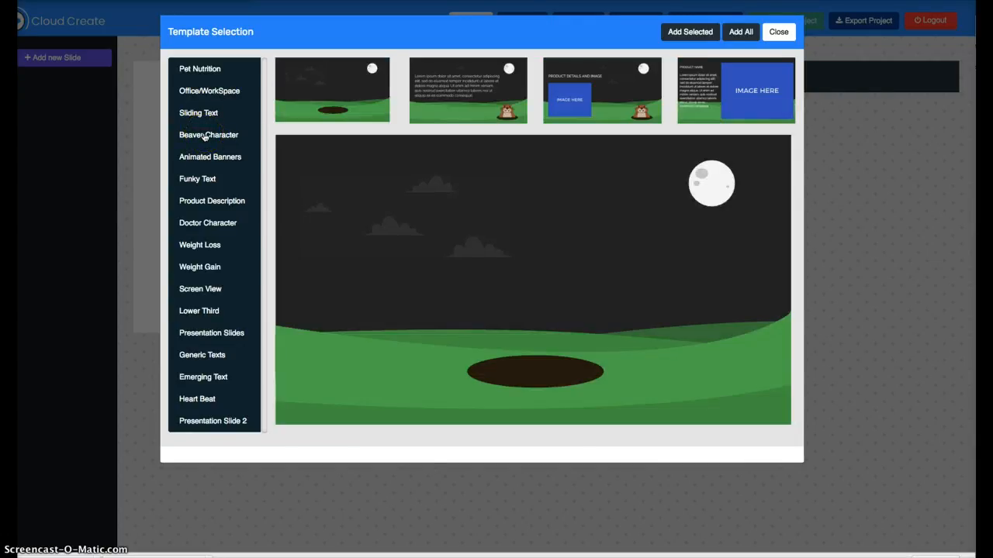
left_click(203, 157)
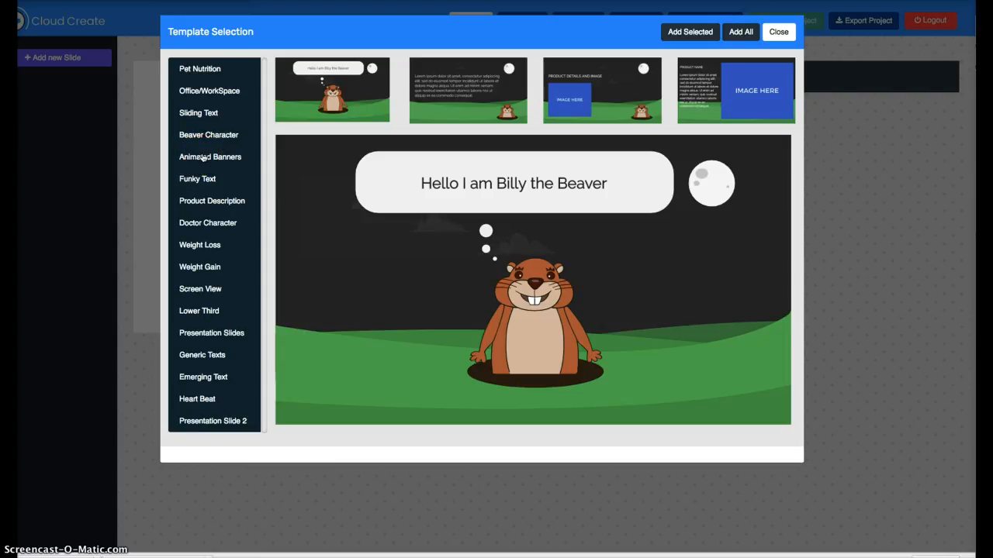
left_click(208, 342)
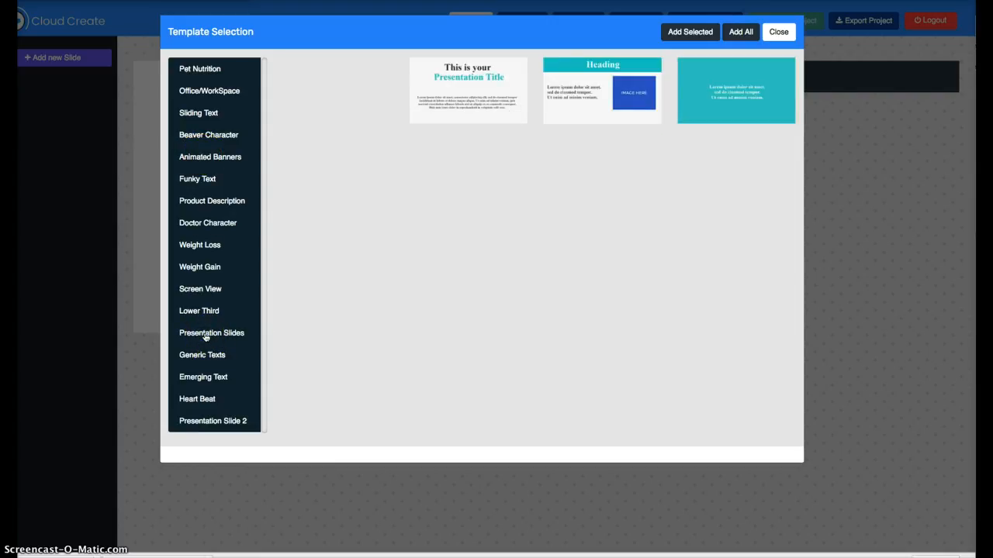
- Add all slides of the black-and-orange Generic Texts template to the project and pause the slide's playback
left_click(205, 355)
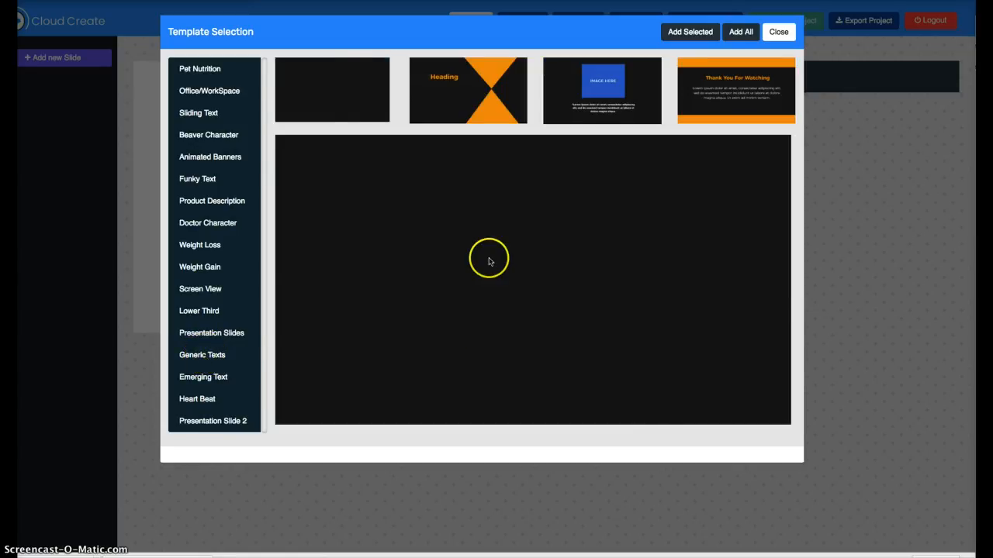
left_click(738, 32)
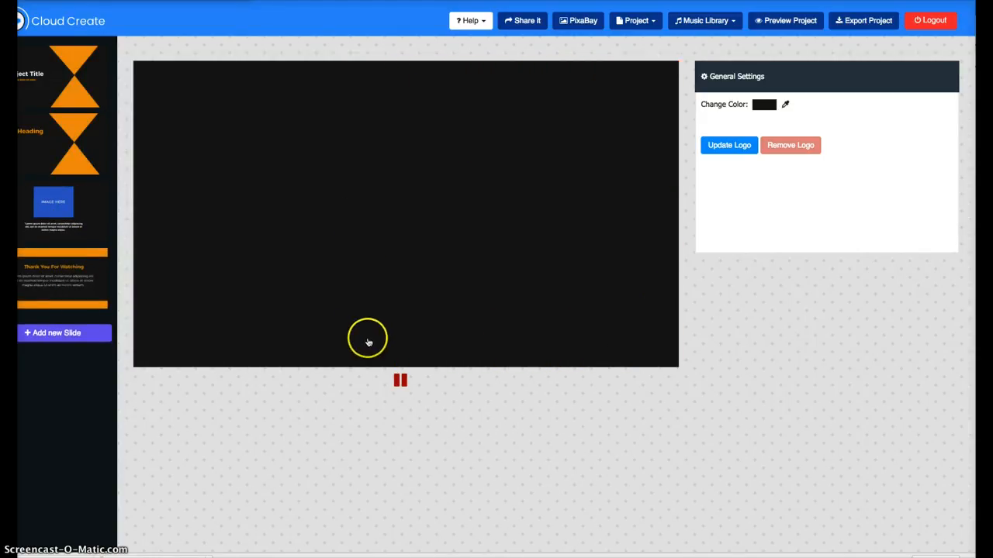
left_click(399, 379)
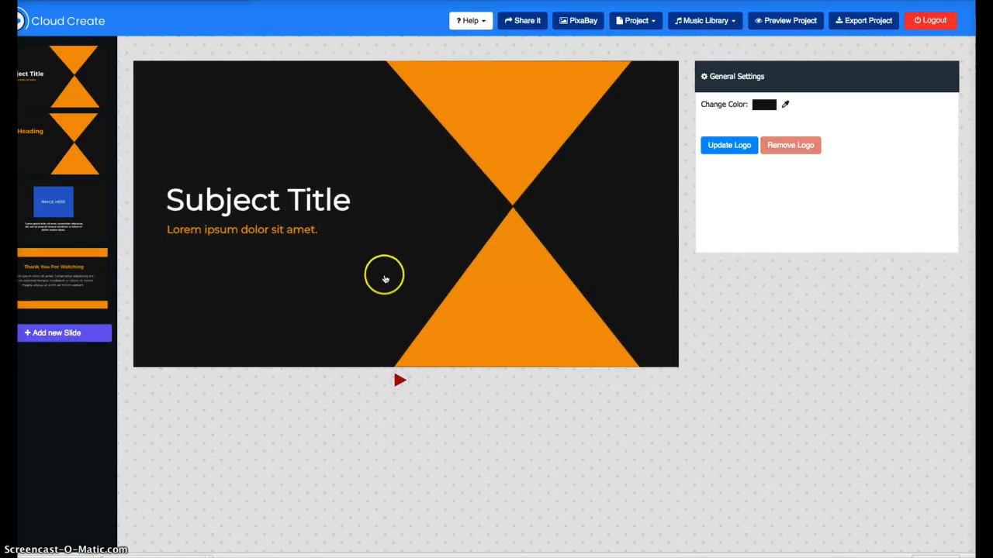
- Replace the "Subject Title" text on the first slide with "Introducing:"
left_click(358, 204)
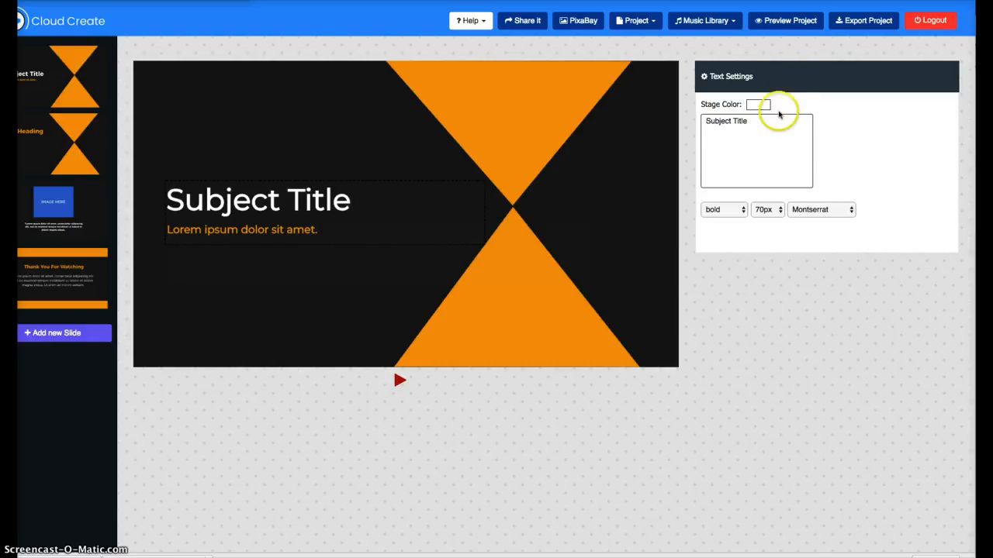
left_click(752, 121)
left_click_drag(752, 121, 701, 121)
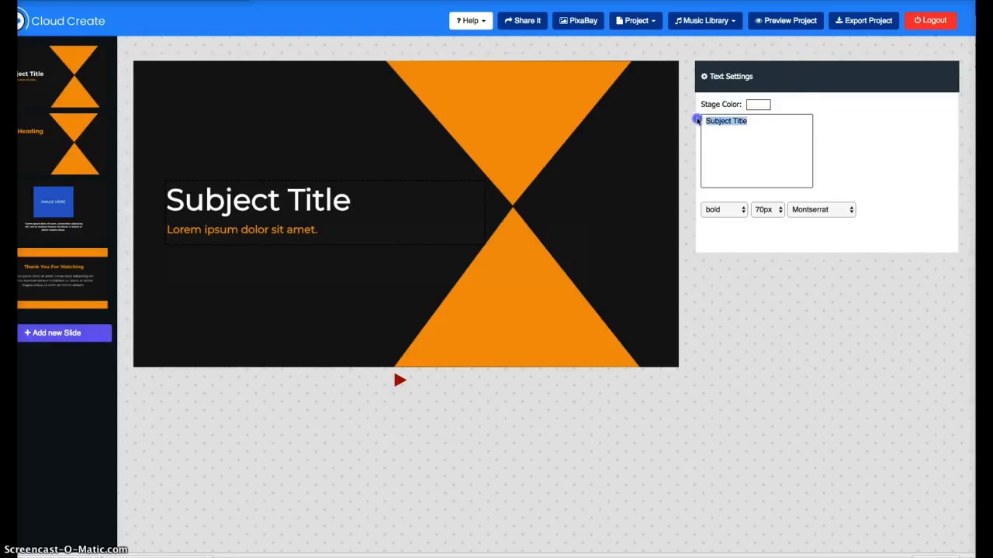
type("Intro")
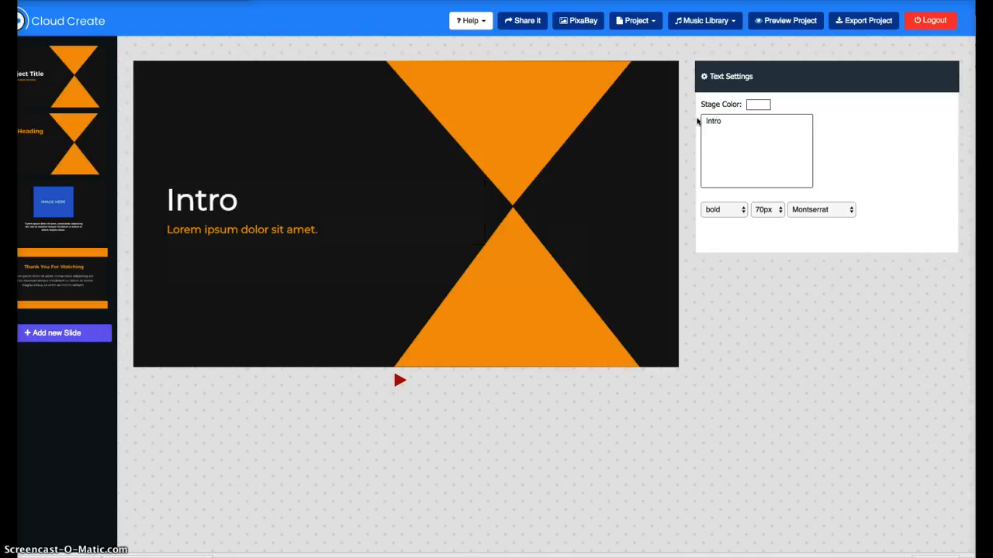
type("ducin")
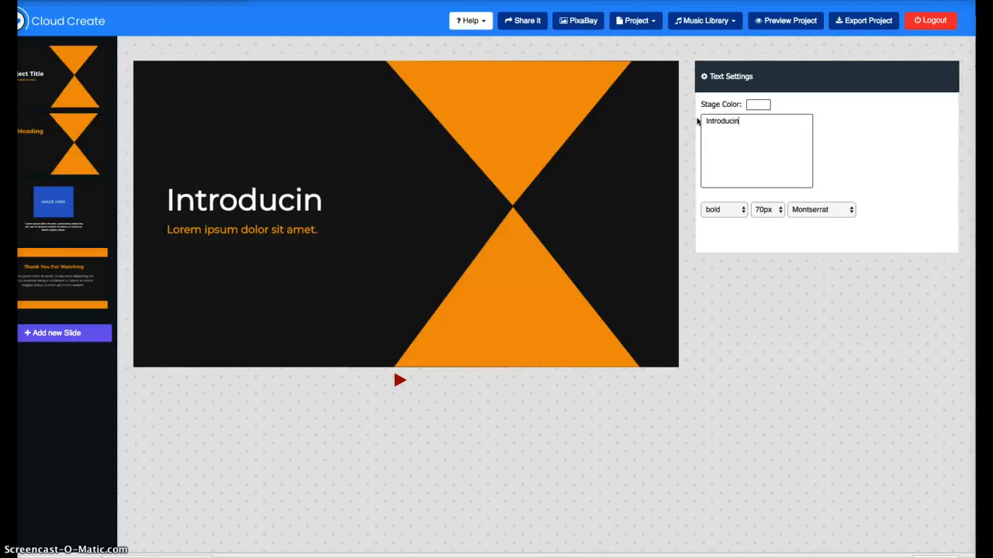
type("g:")
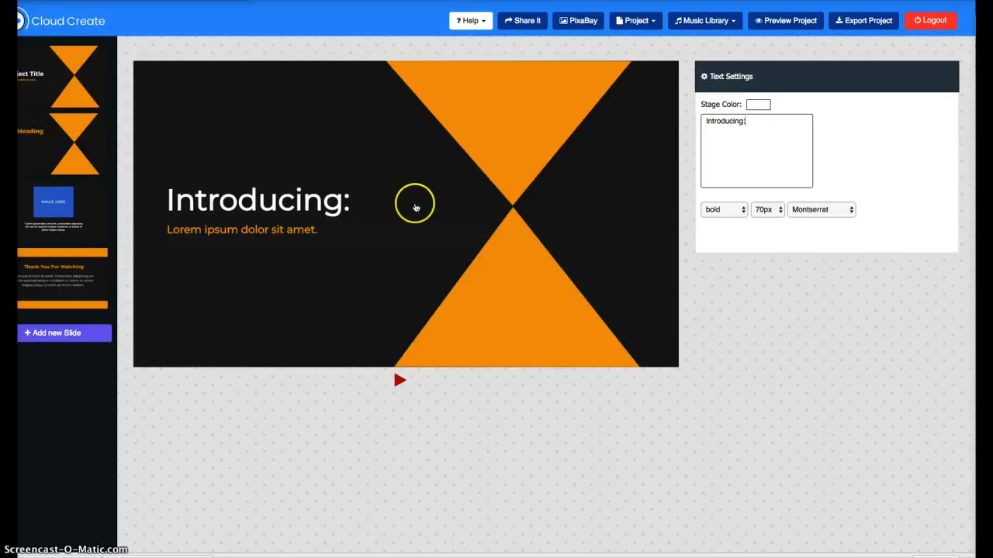
- Replace the orange placeholder subtitle under "Introducing:" with "The easiest, fastest"
left_click(337, 231)
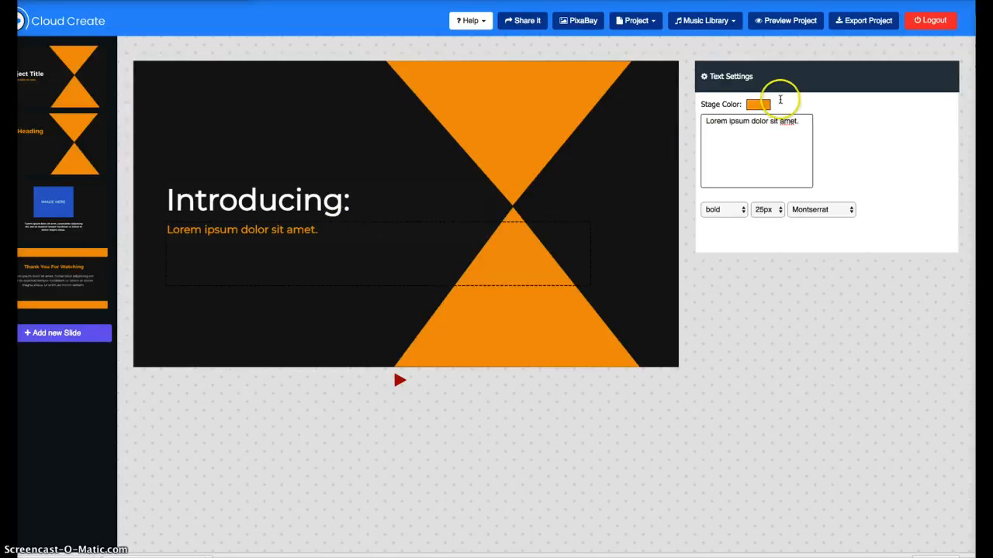
left_click(803, 120)
left_click_drag(804, 121, 682, 113)
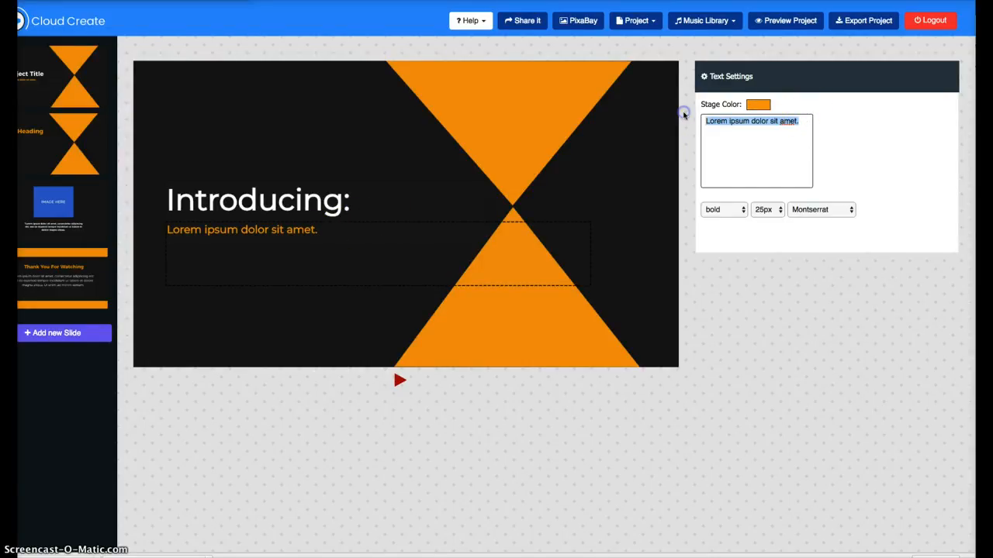
type("The")
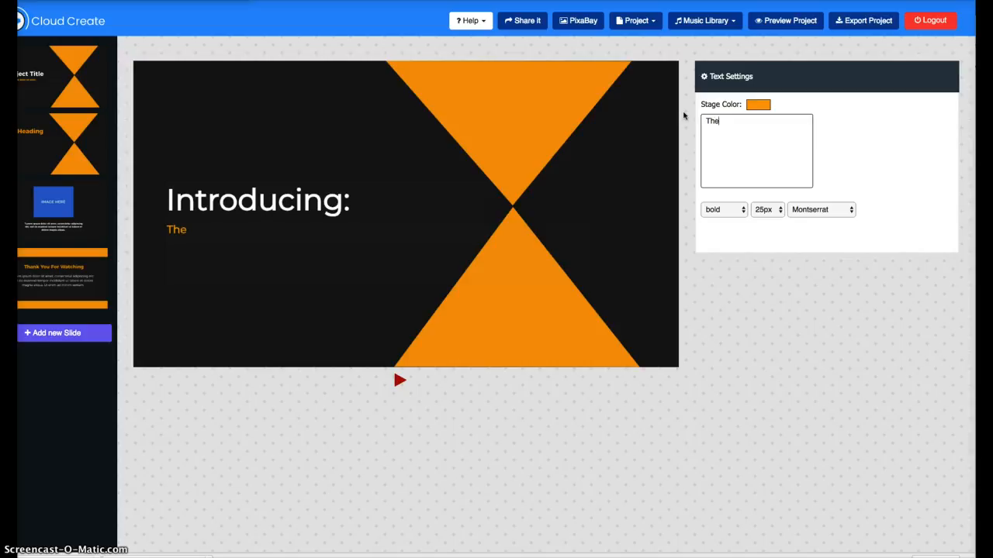
type(" easyest")
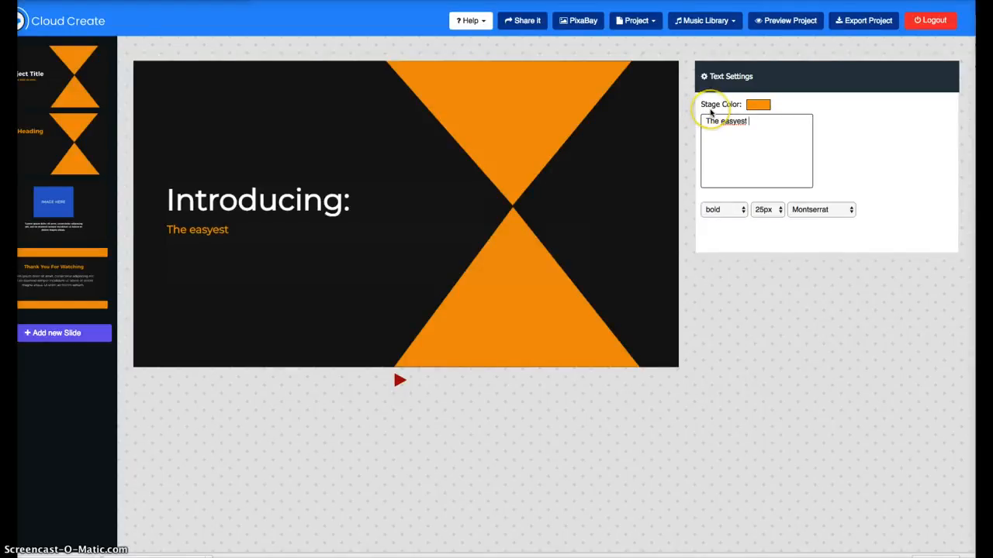
key("BackSpace")
key("BackSpace")
key("BackSpace")
key("BackSpace")
key("BackSpace")
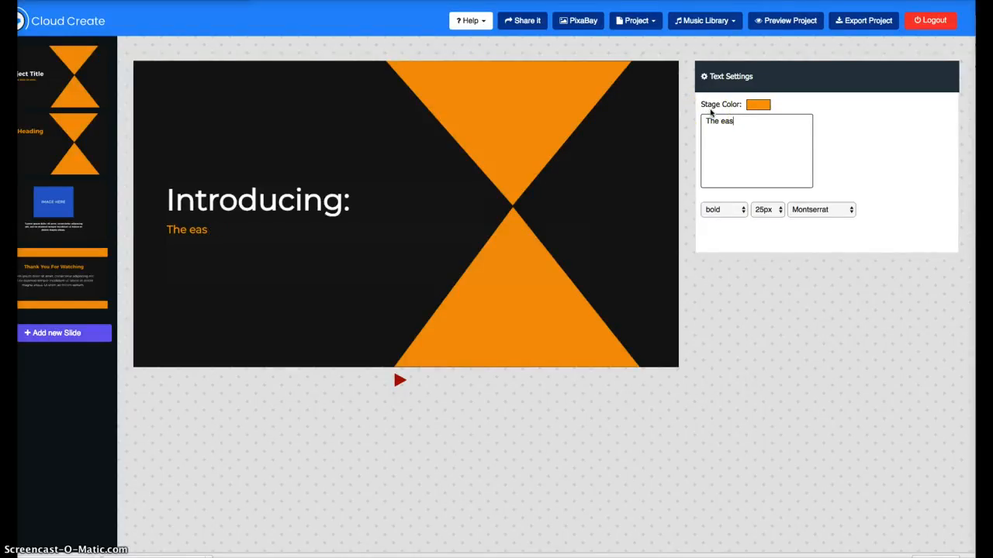
type("iest, fastest")
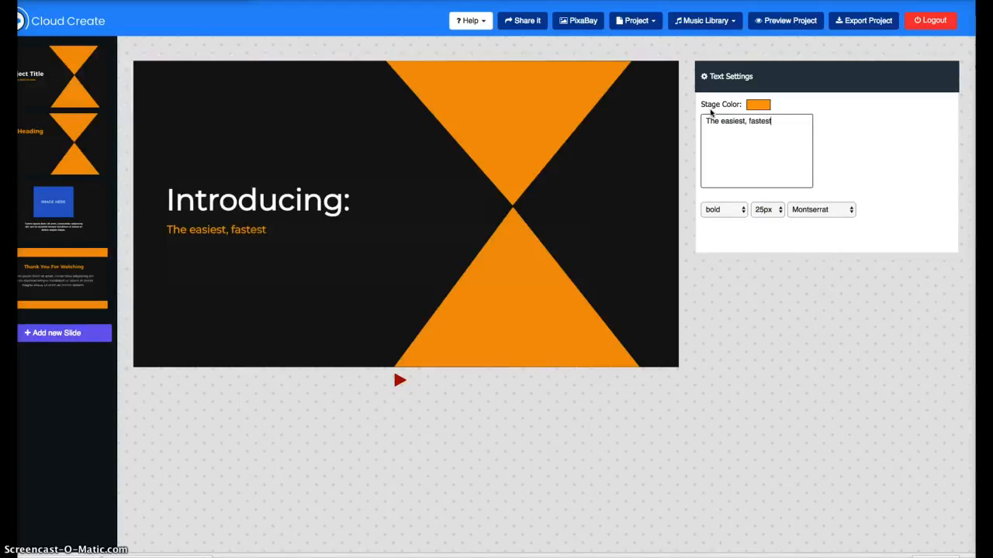
- Continue the subtitle with ", most affordable Video Animation," and a new line reading "Explainor and Slide Presentor"
type(", most ")
type("af")
key("BackSpace")
type("ford")
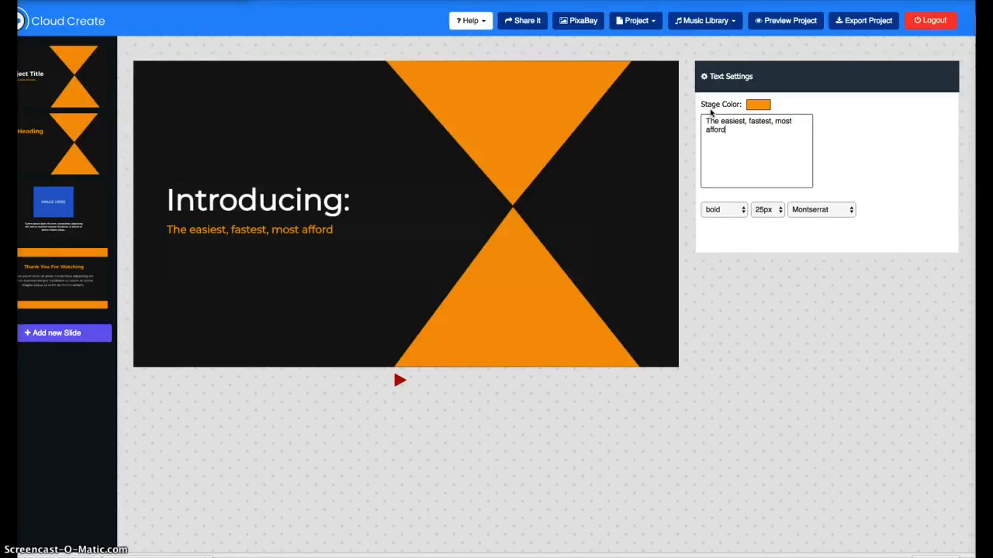
type("able Video")
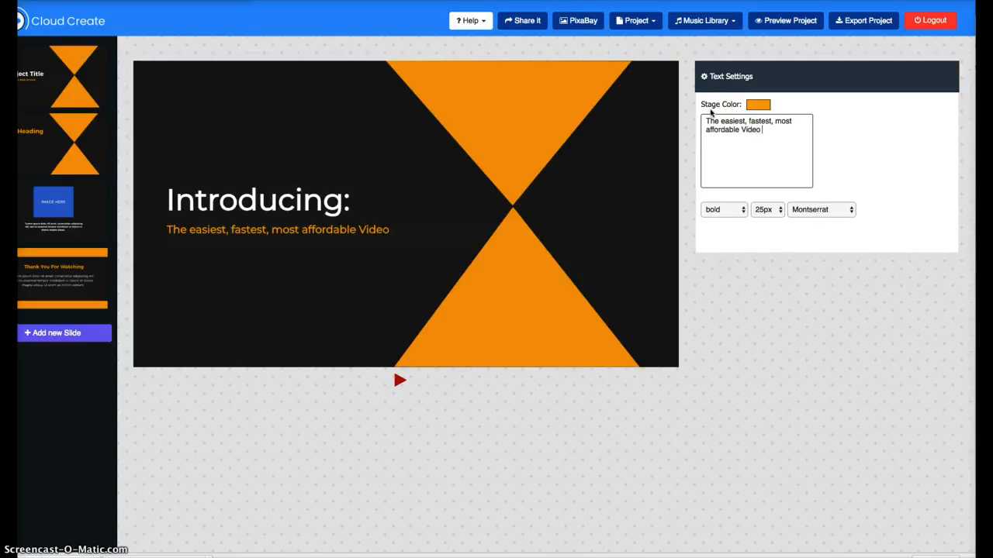
type(" Animation")
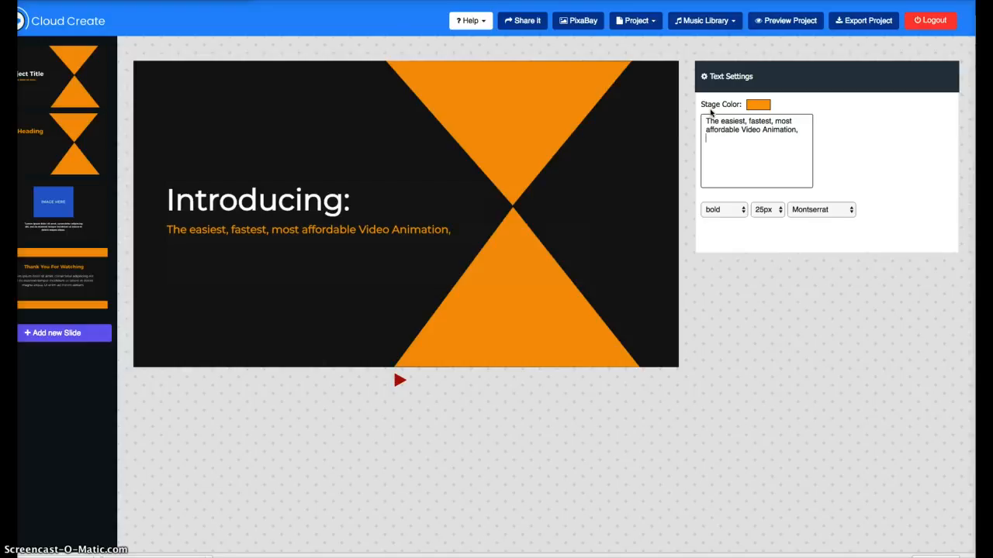
type(",")
key("Return")
type("Explainor and ")
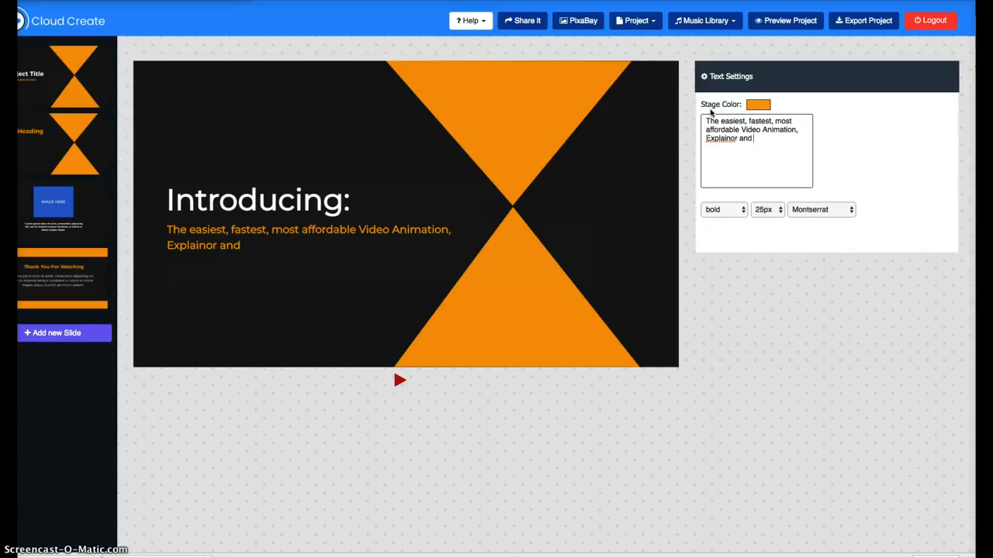
type("Slide")
type("Present")
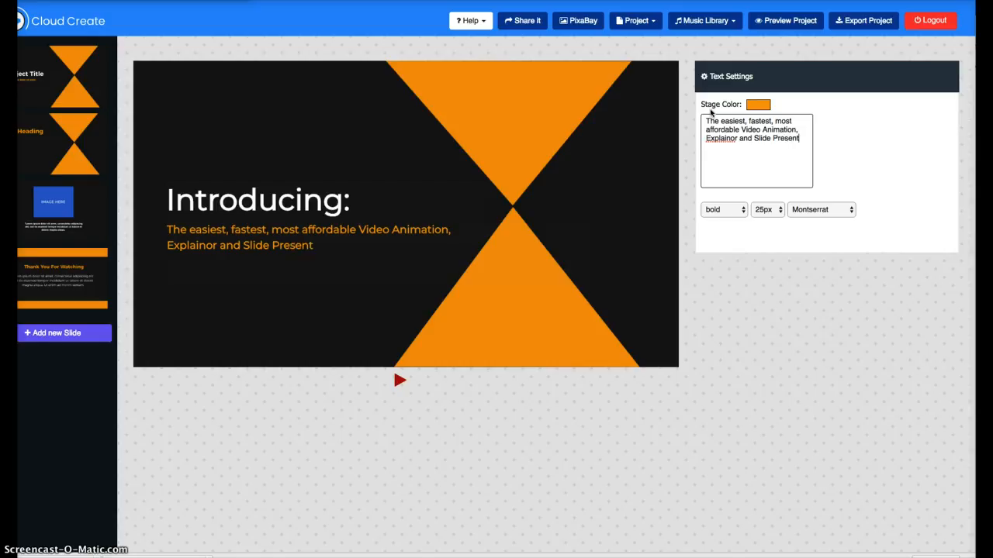
type("or")
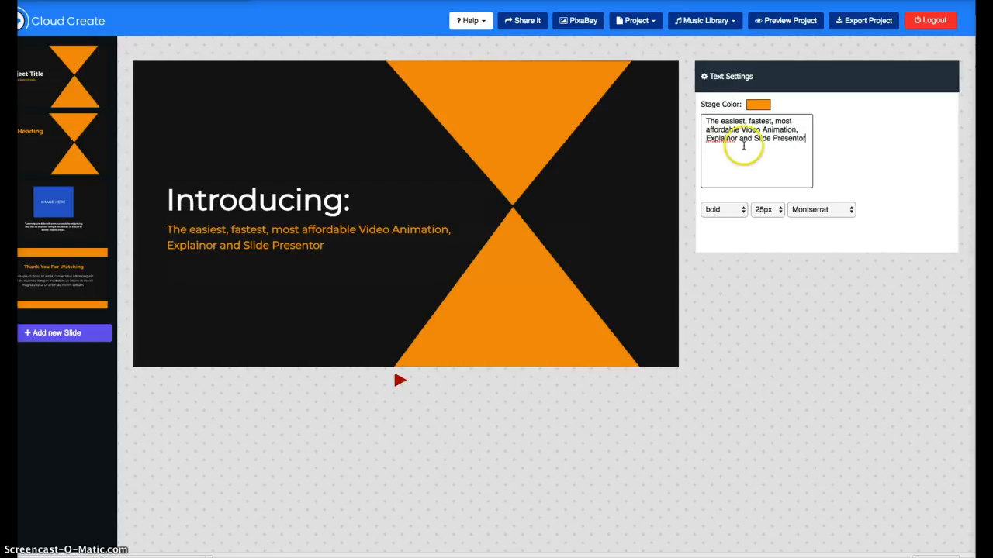
- Check the spelling suggestions for "Explainor" in the subtitle without applying one
left_click(736, 140)
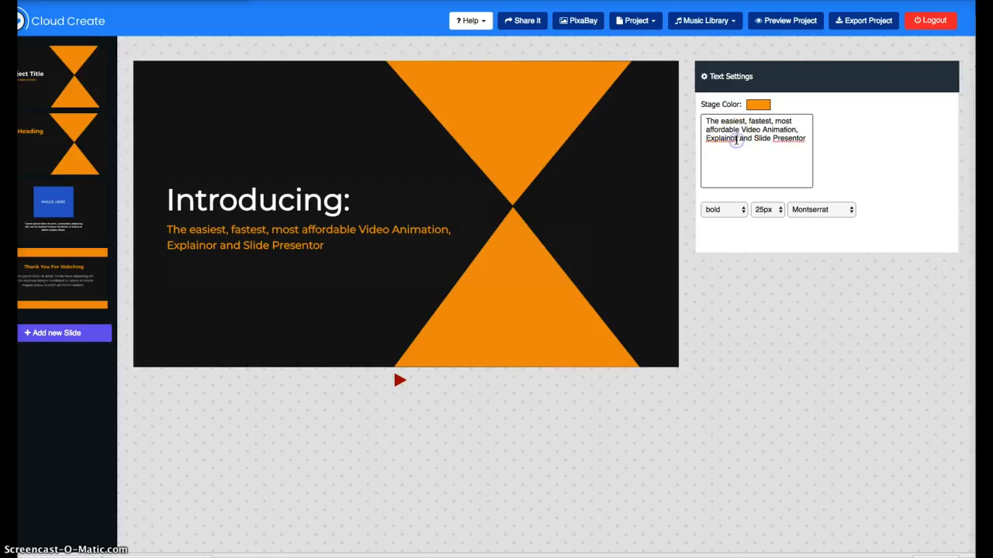
left_click_drag(736, 139, 704, 139)
right_click(710, 140)
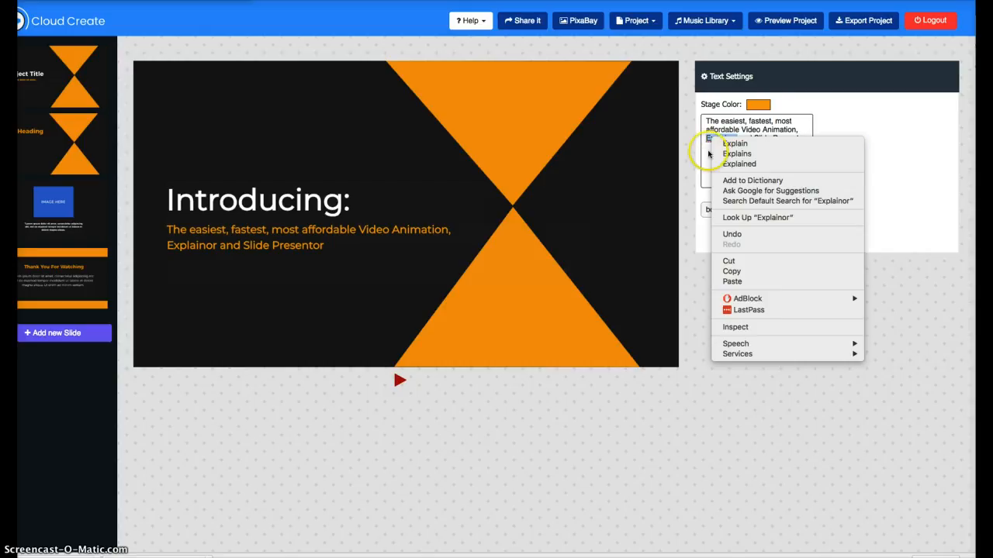
left_click(703, 161)
- Try to correct "Presentor" to the suggested spelling "Presenter" in the subtitle
left_click_drag(807, 139, 772, 139)
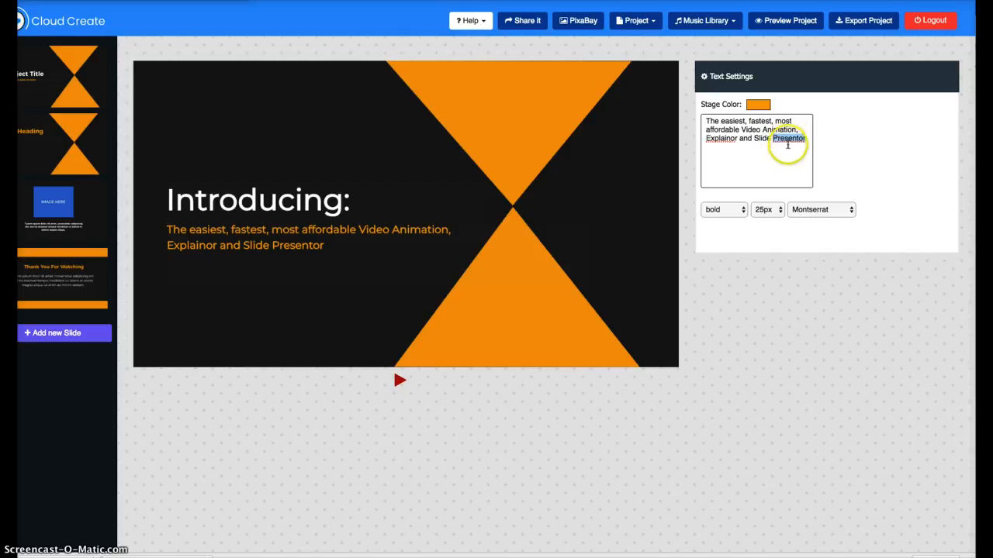
right_click(787, 138)
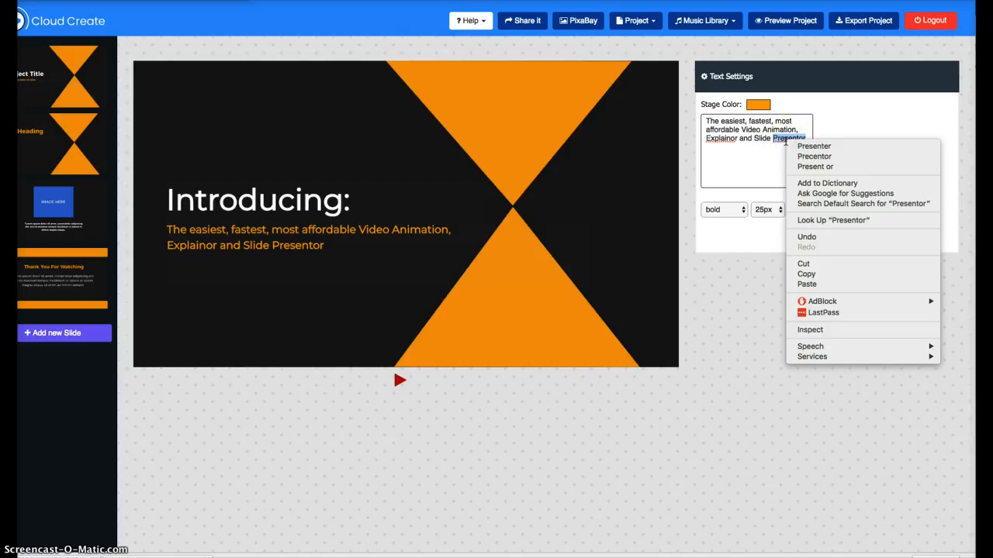
left_click(796, 148)
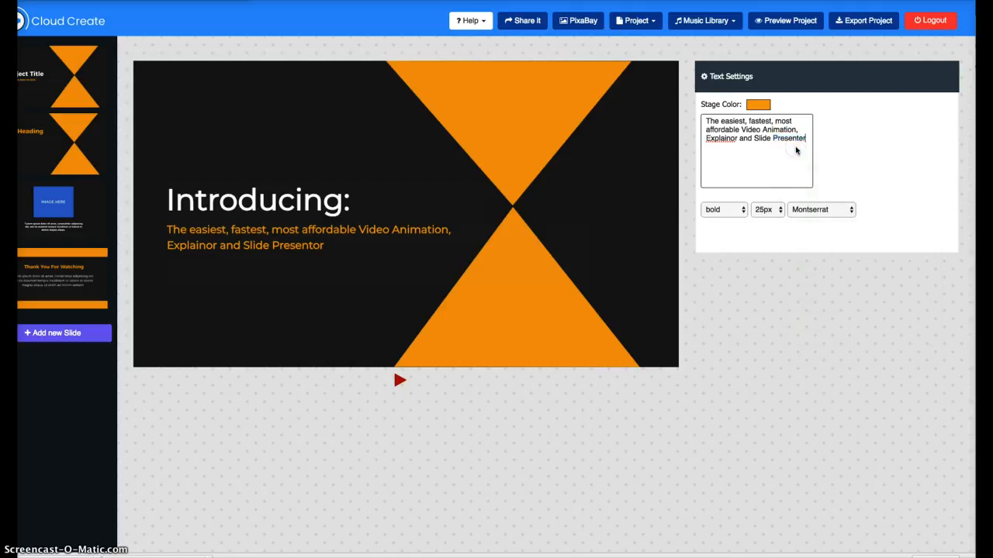
- Continue the orange subtitle under "Introducing:" with "on the net (Cloud)" following "Presentor"
left_click(818, 143)
type("on the net")
left_click(342, 246)
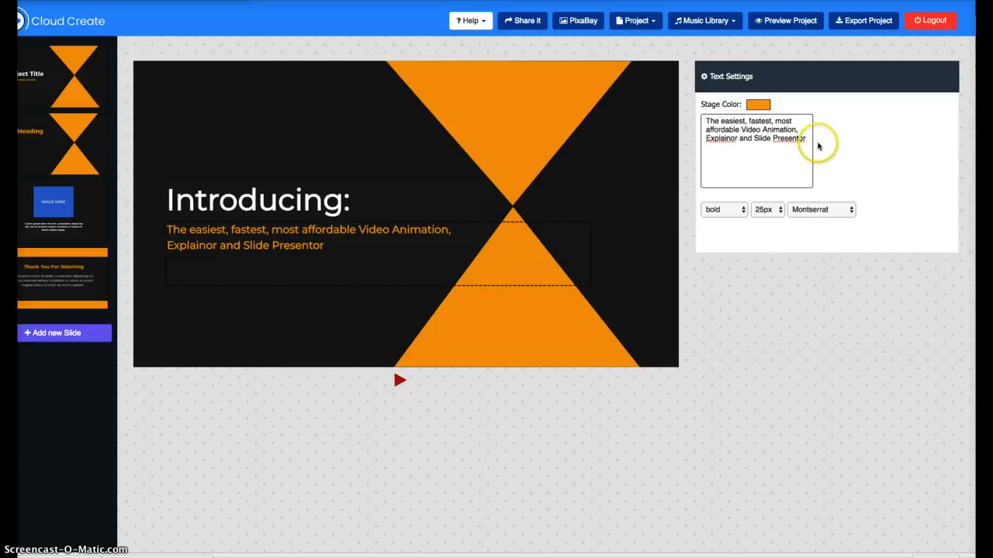
mouse_move(806, 138)
left_mouse_down()
mouse_move(758, 138)
mouse_move(808, 137)
left_mouse_up()
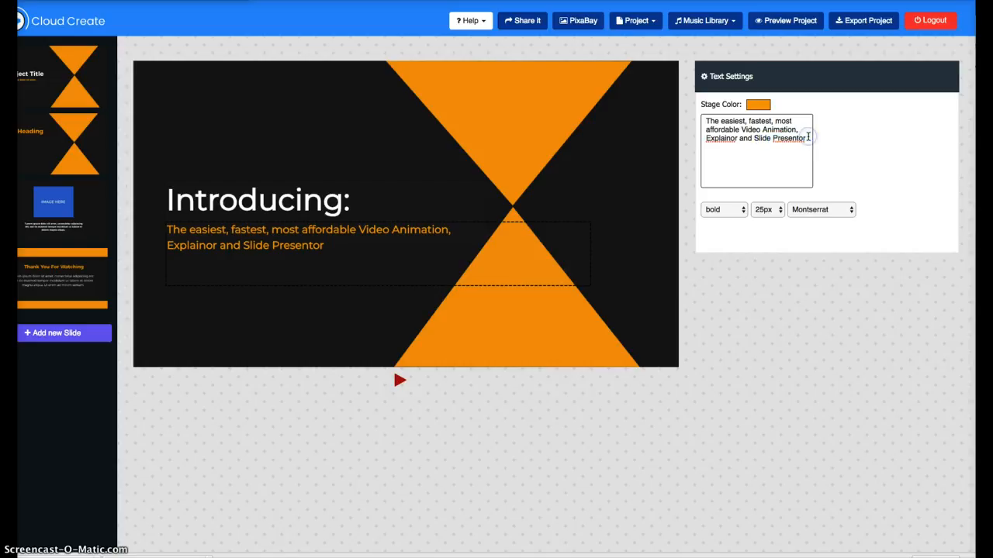
type("on")
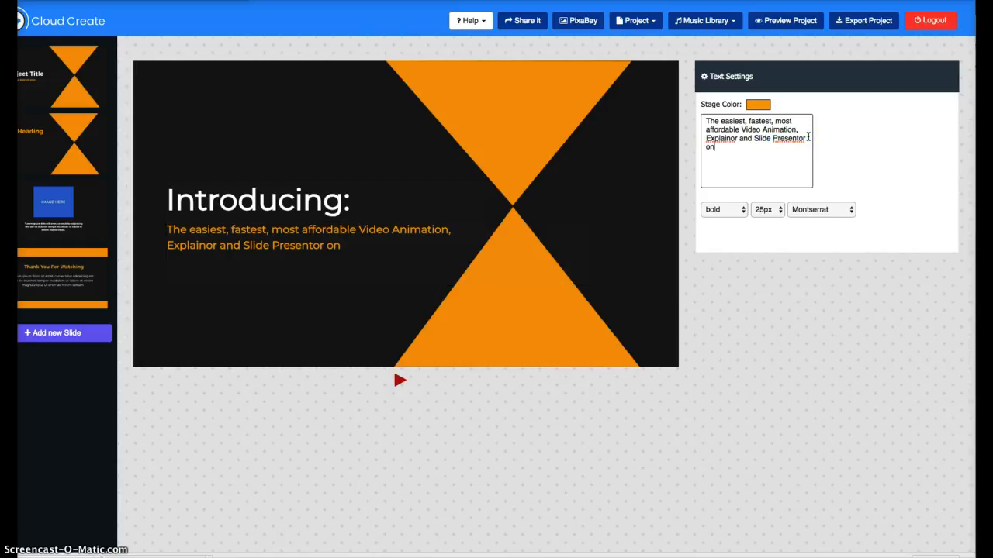
type(" the net (Cloud")
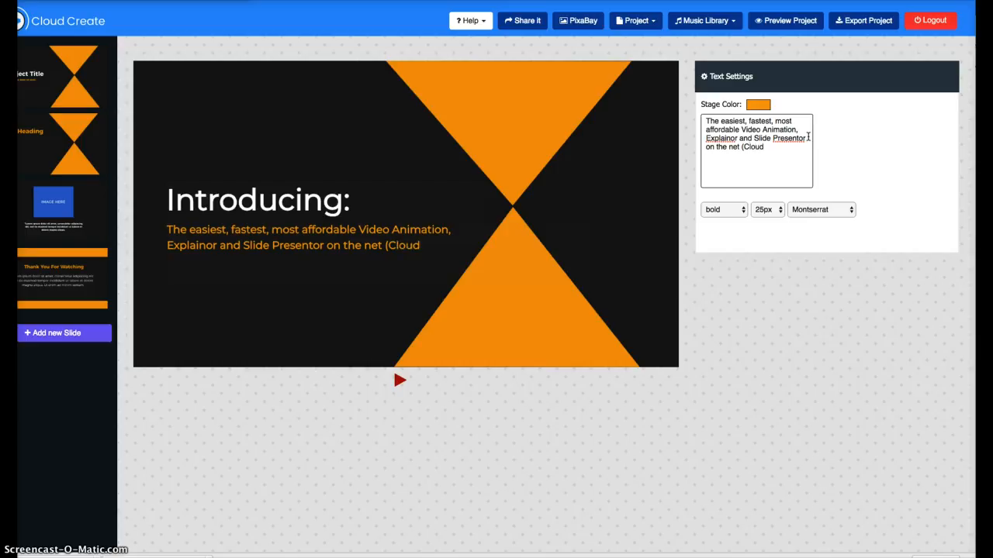
type(")")
- Add a new line reading "Works on PCs and Macs:" at the end of the subtitle
key("Return")
type("Works on PCs")
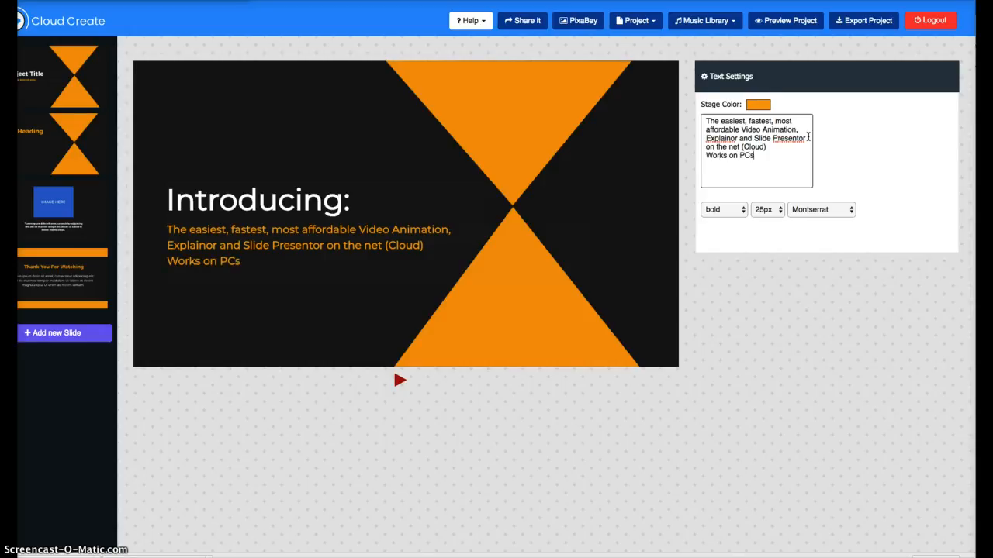
type(" and Macs:")
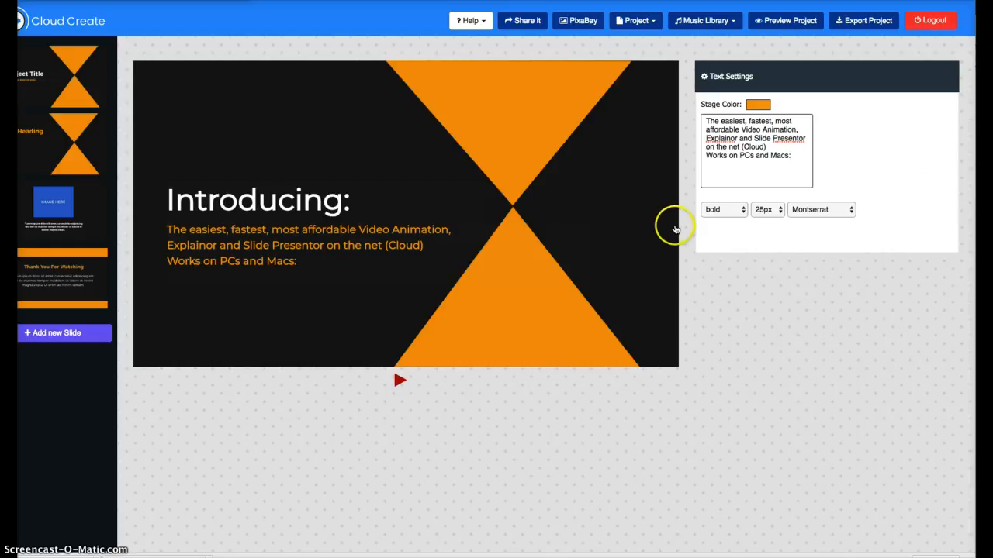
- On the second slide, replace the orange placeholder "Heading" with "CloudCreate"
left_click(78, 149)
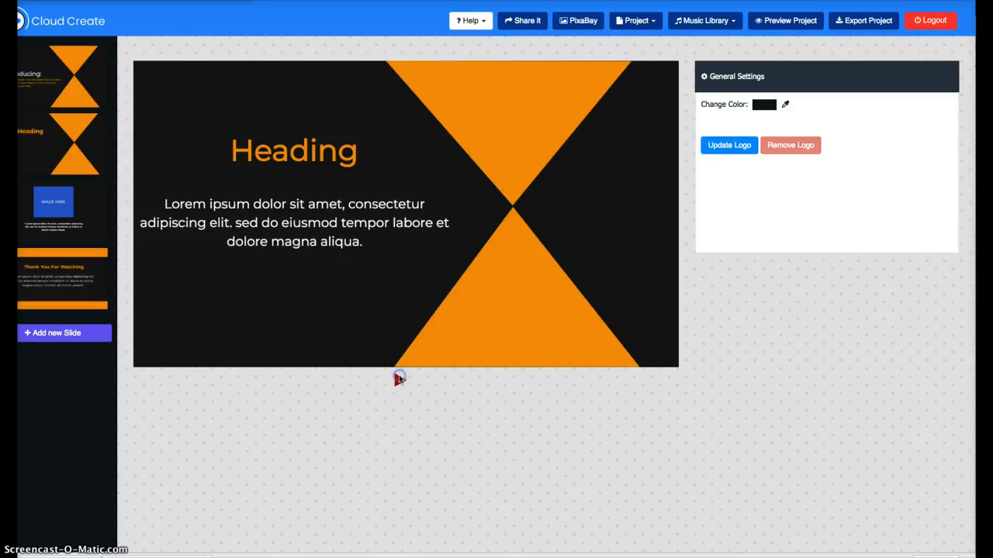
left_click(353, 151)
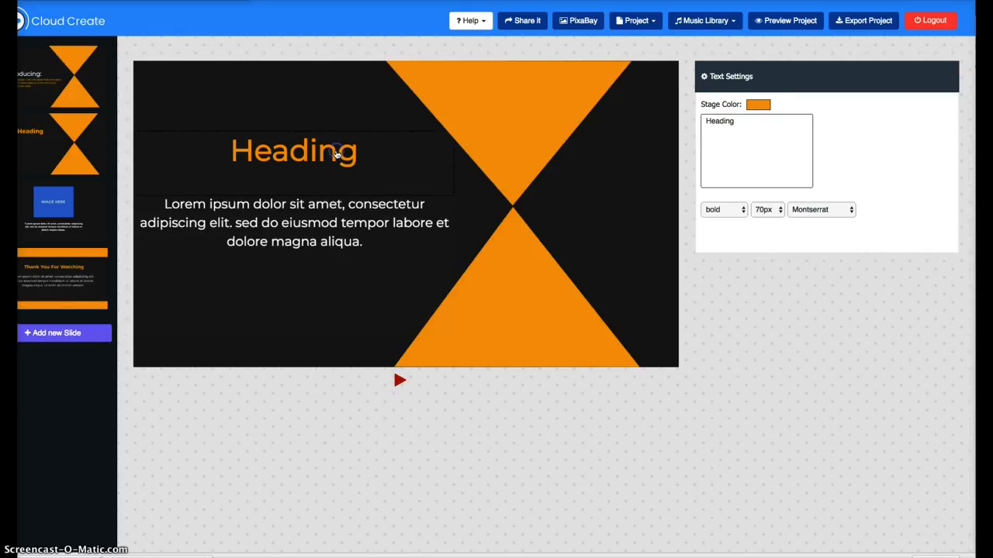
left_click_drag(738, 122, 678, 123)
type("C")
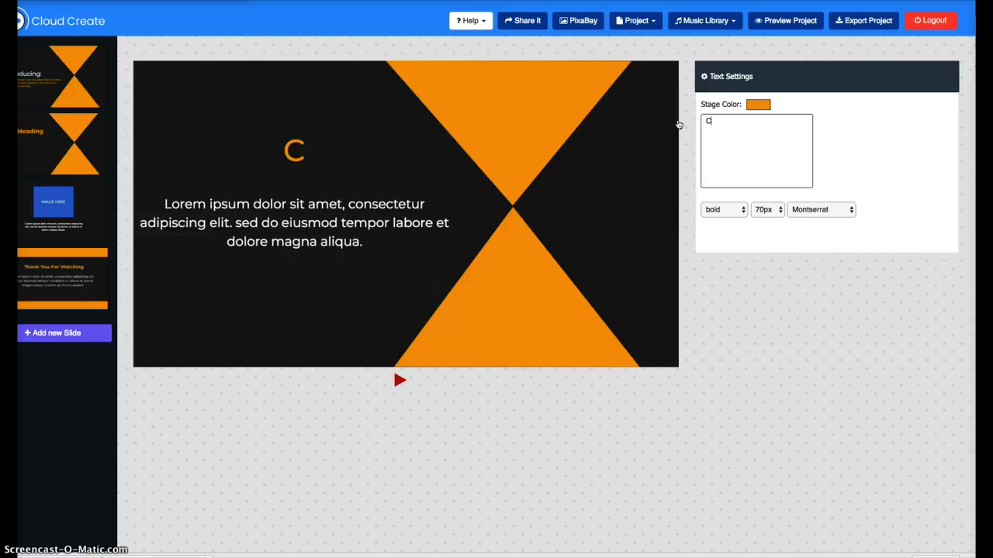
type("loud")
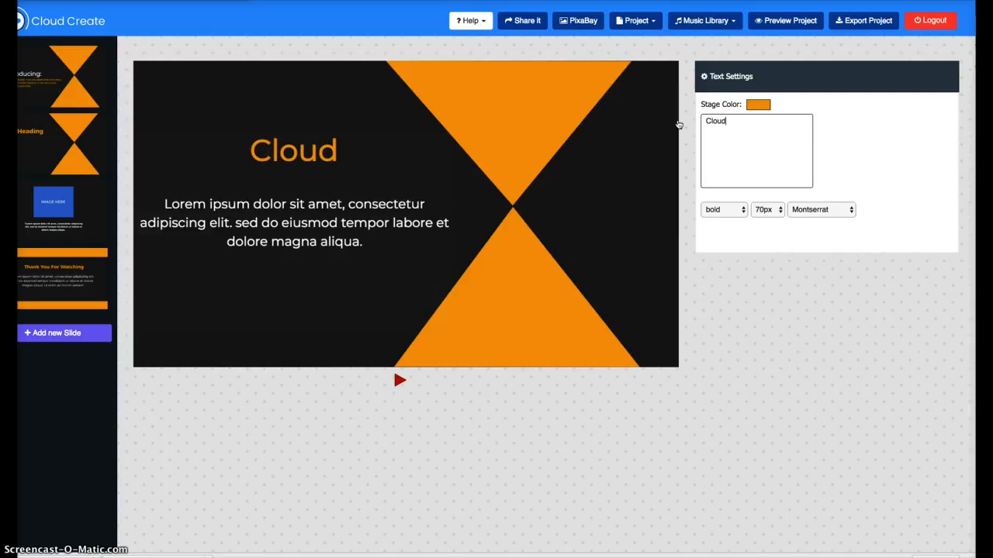
type("Cre")
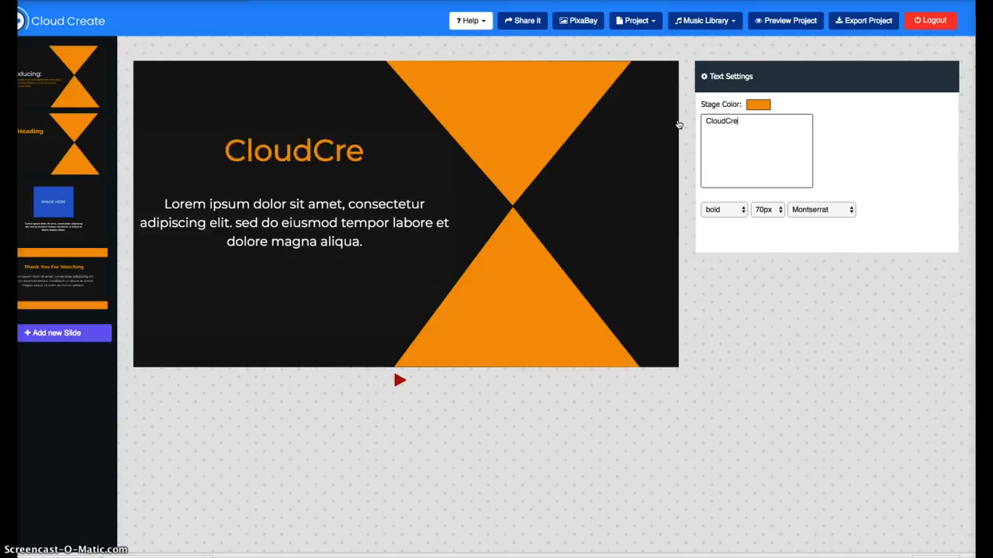
type("ate")
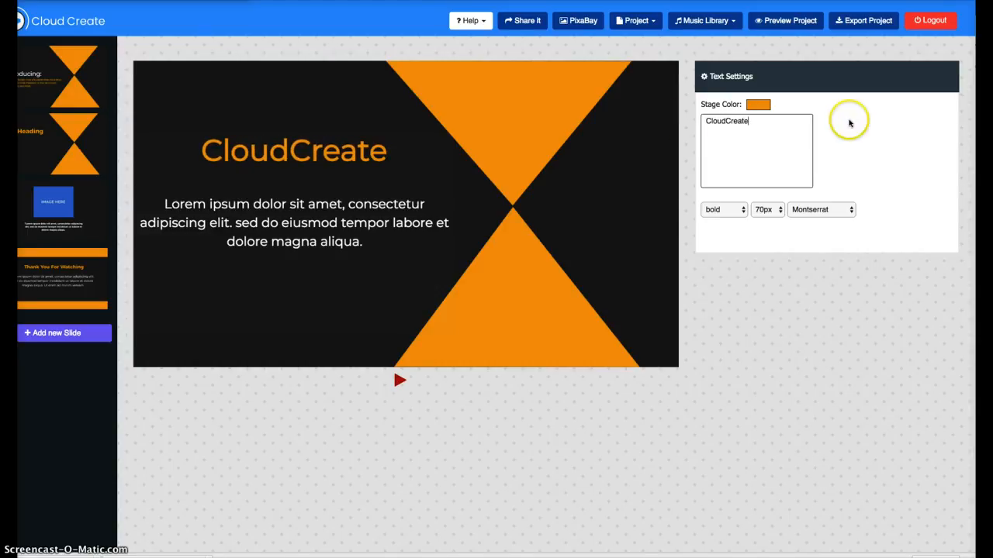
- Enlarge the "CloudCreate" heading's font size to 90px
left_click(778, 210)
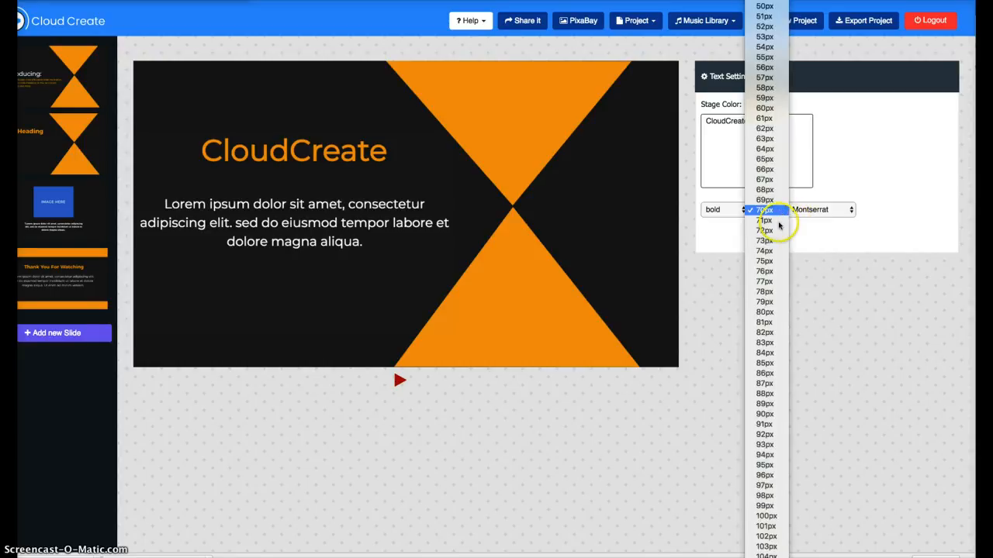
left_click(772, 314)
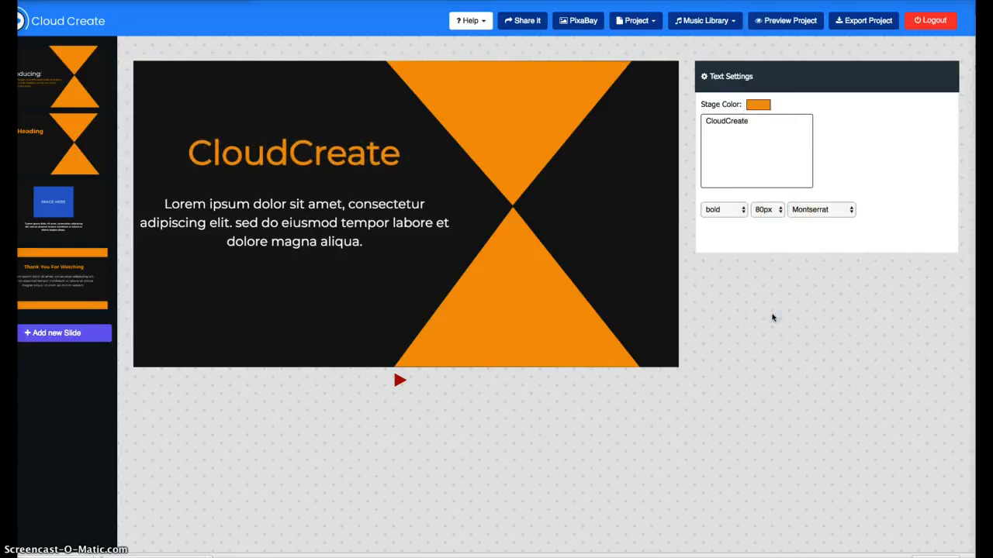
left_click(772, 209)
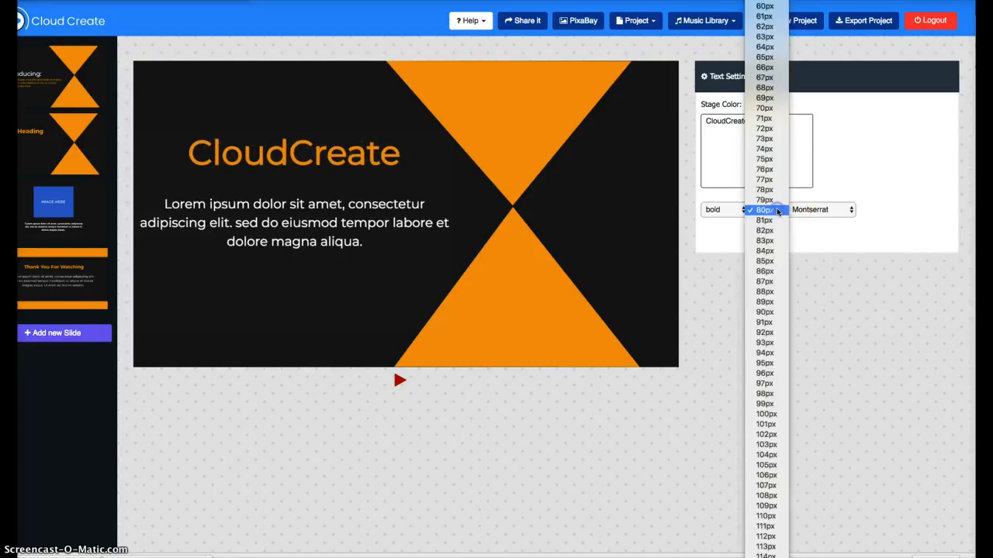
left_click(780, 313)
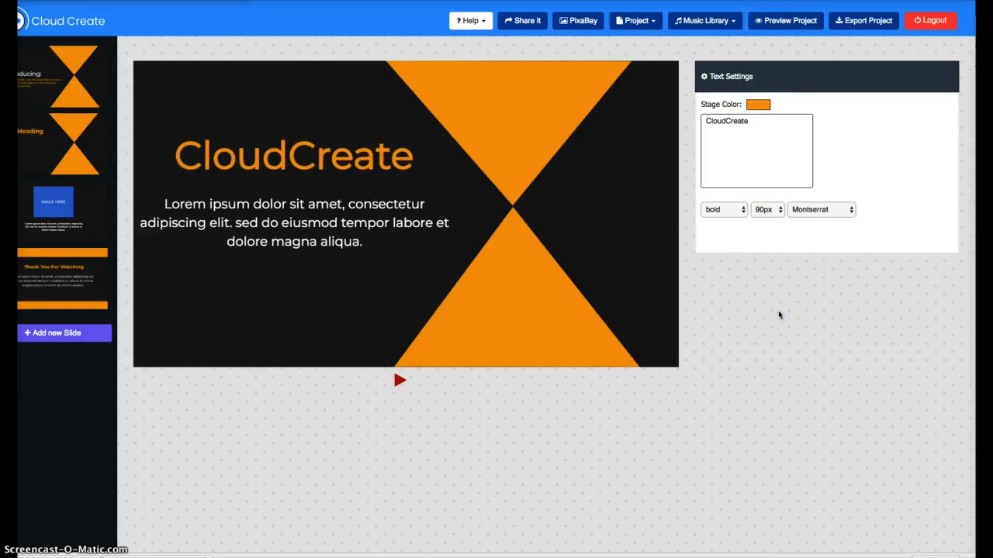
- Replace the lorem ipsum body text under the "CloudCreate" heading with "So quick and easy, your Grandma could use it."
left_click(325, 222)
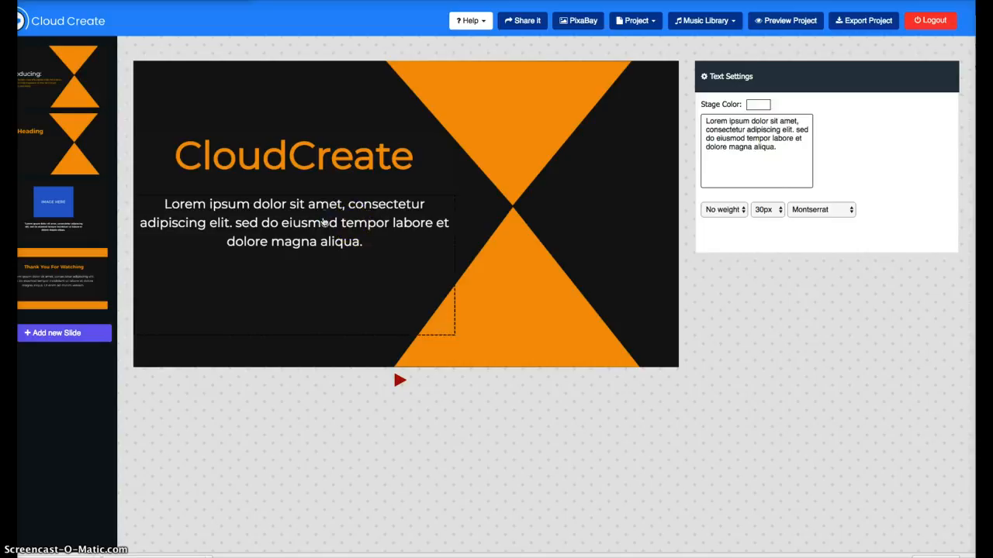
left_click_drag(780, 149, 701, 119)
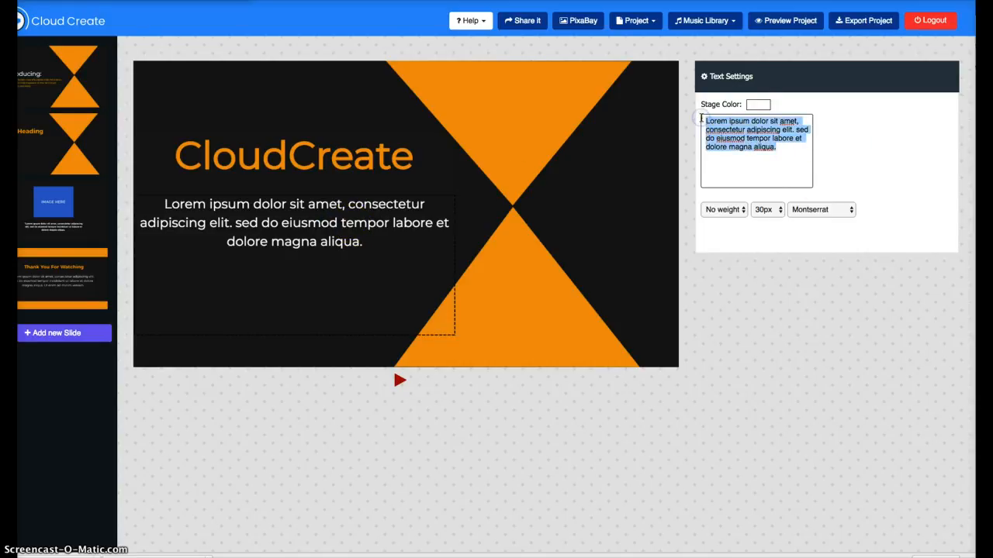
type("So")
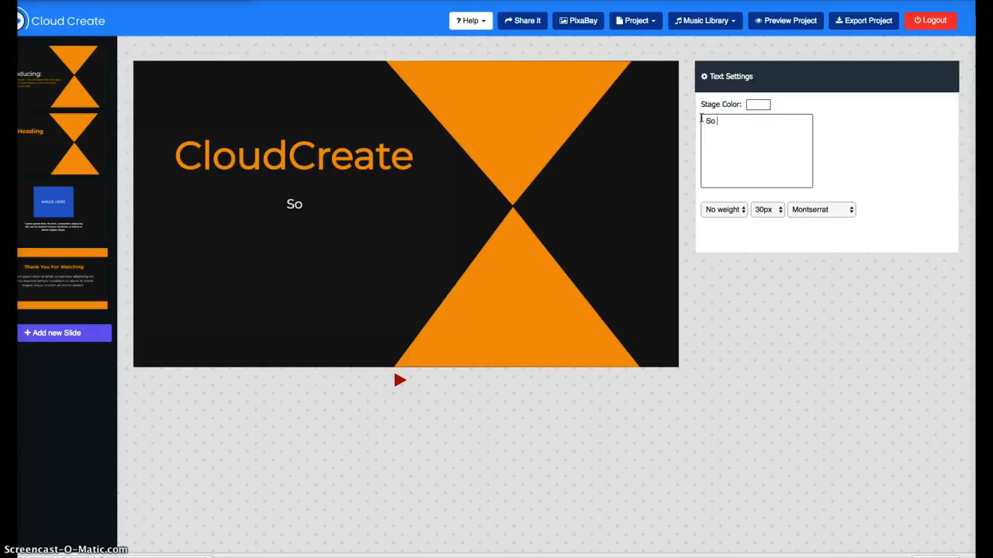
type(" quick and")
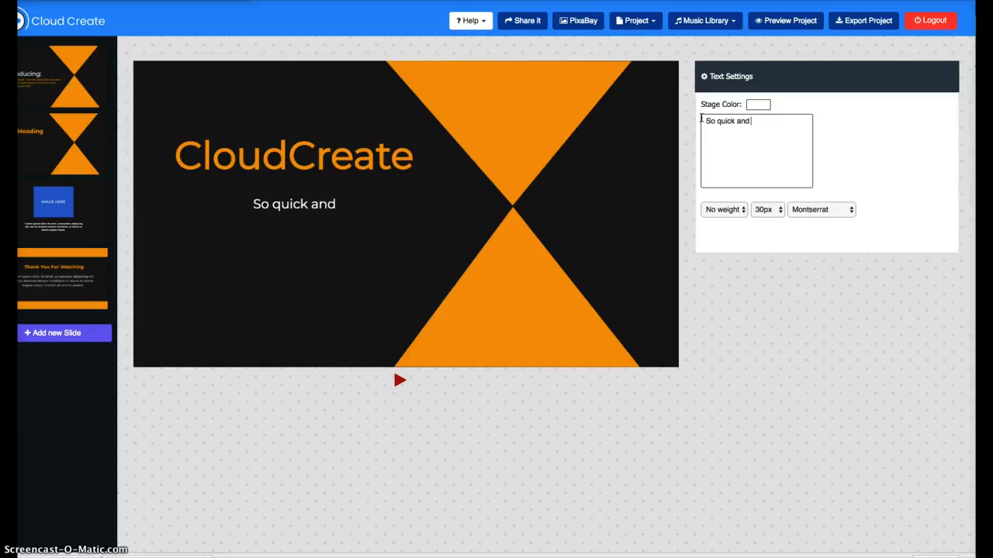
type(" easy")
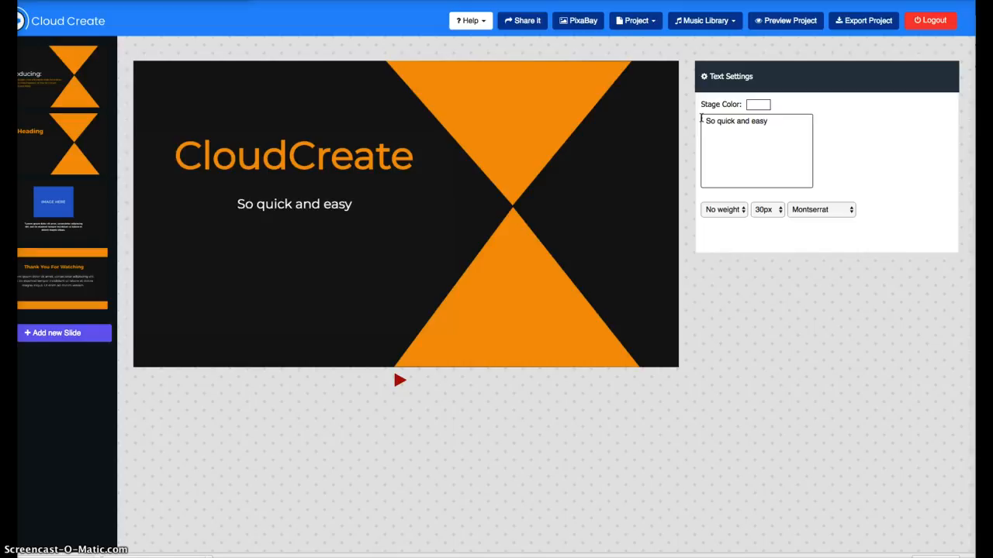
type(", ")
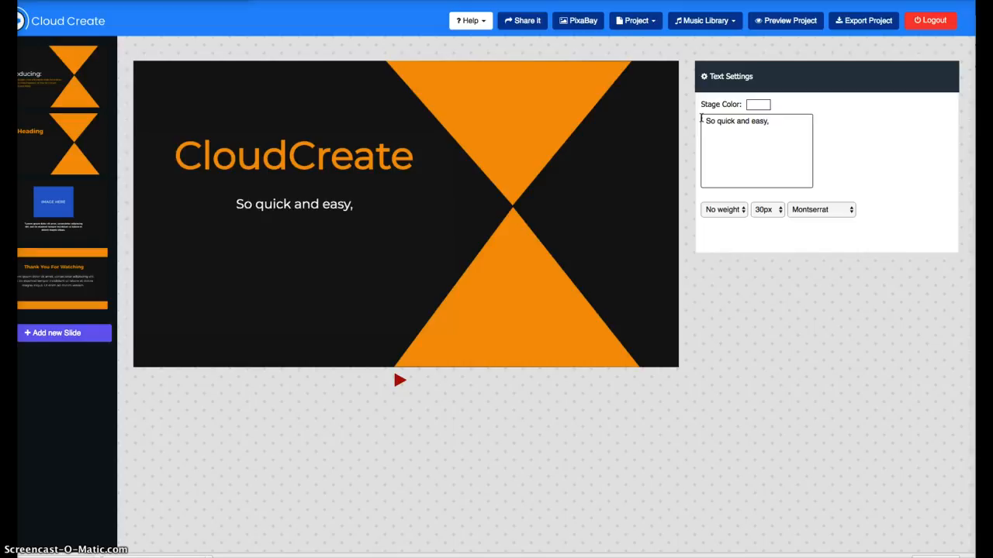
type("your")
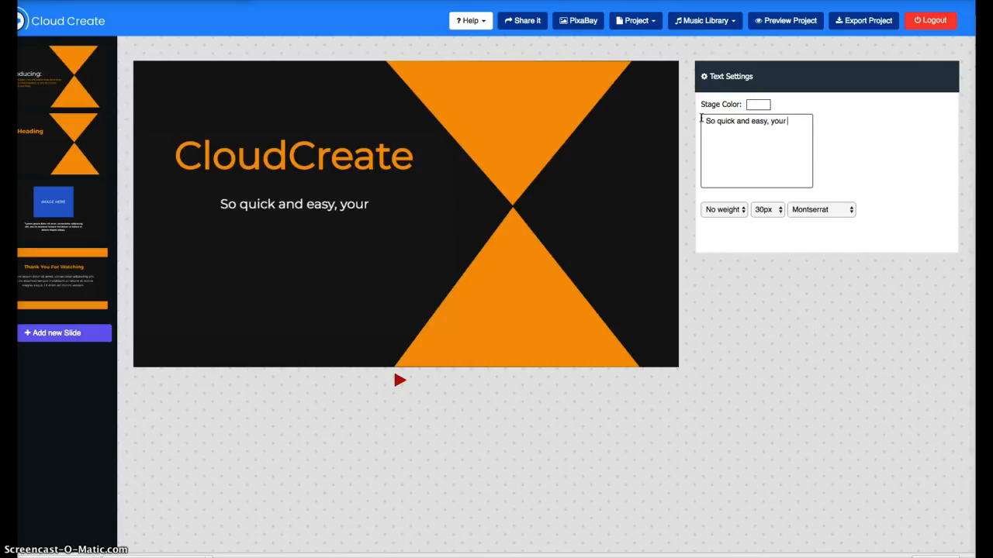
type(" Ge")
key("BackSpace")
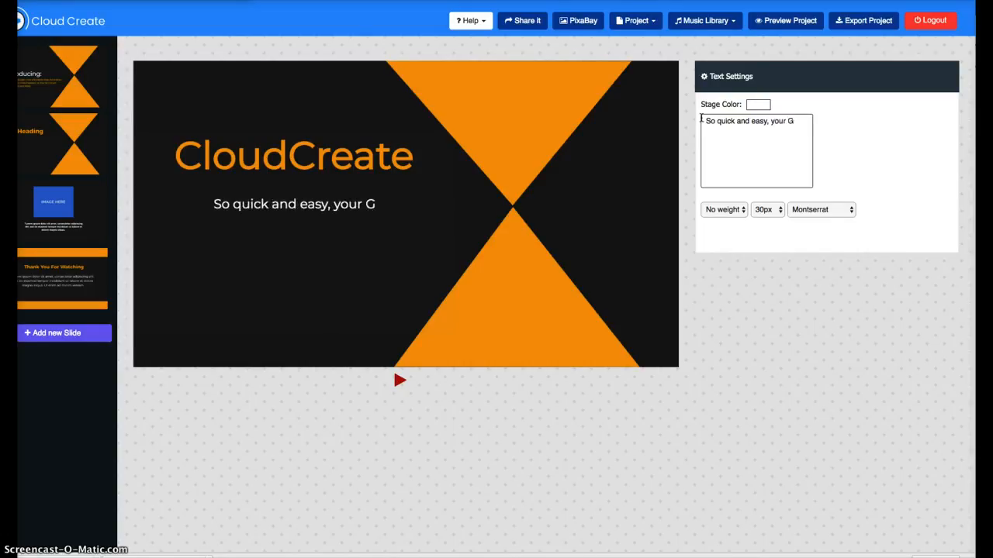
type("randm")
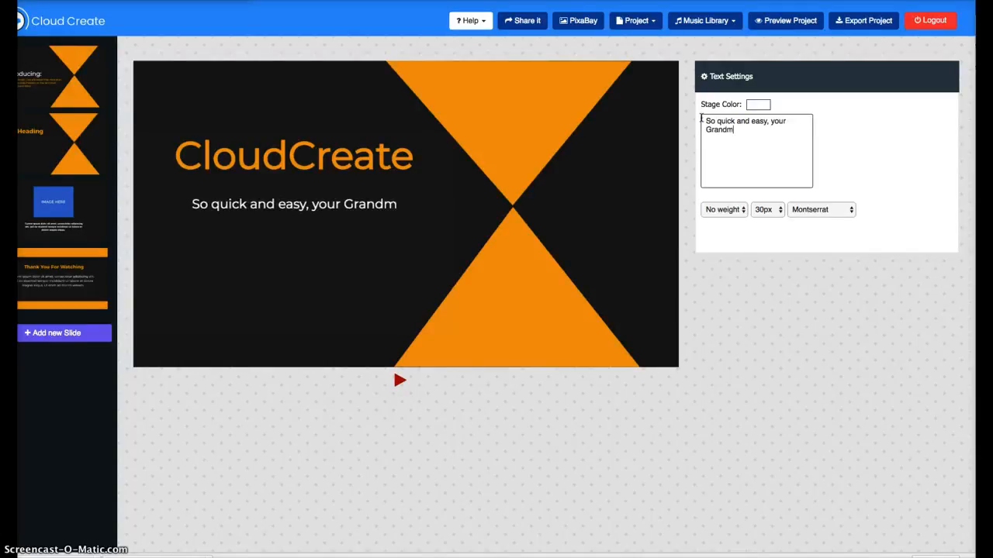
type("a cou")
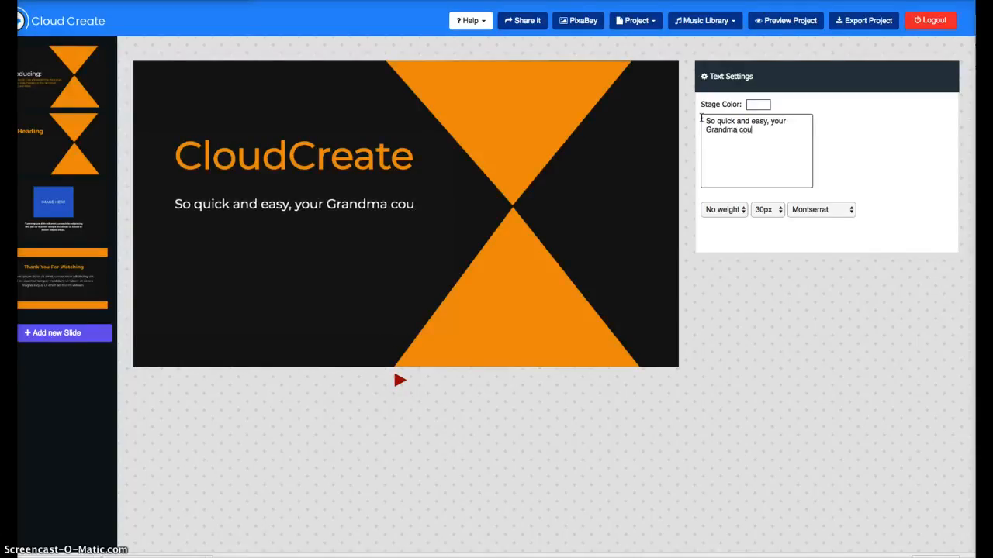
type("ld use it")
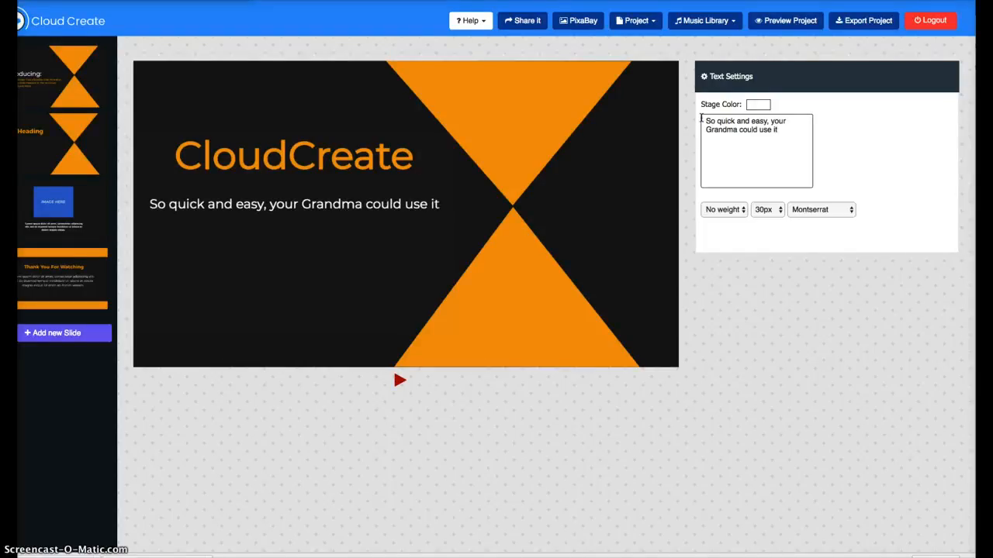
type(".")
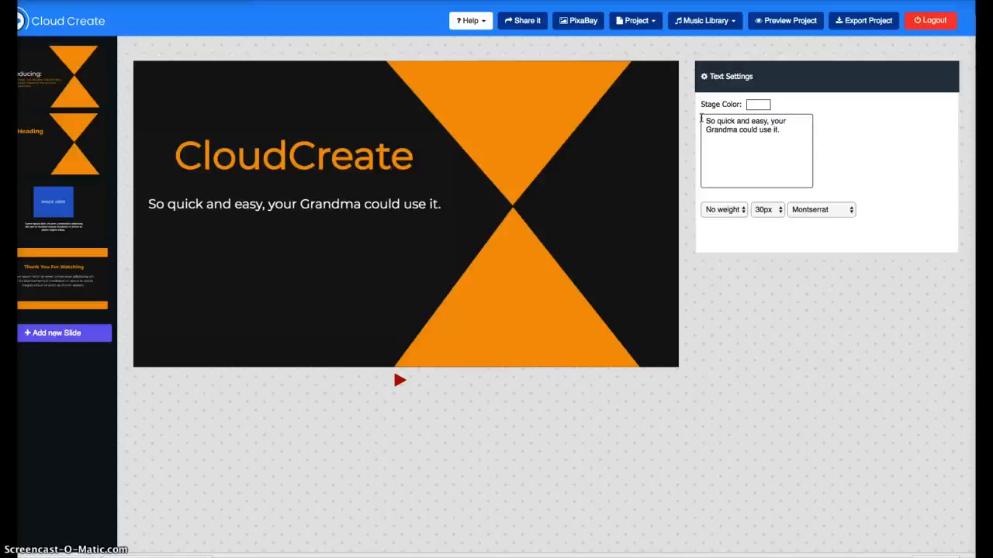
- Add a new line reading "This is a very powerful tool at under $30" to the body text under the "CloudCreate" heading
key("Return")
type("This is a ver")
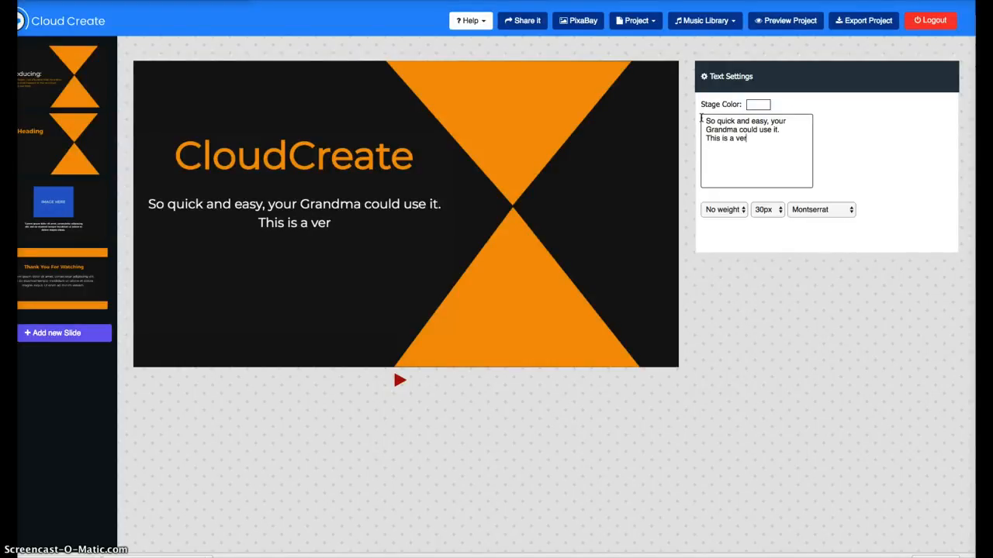
type("y po")
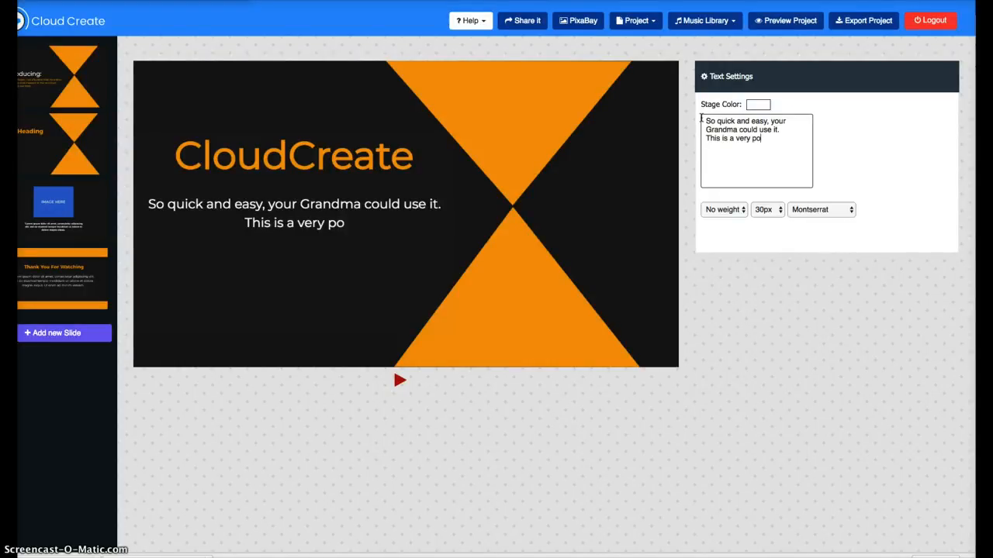
type("wer")
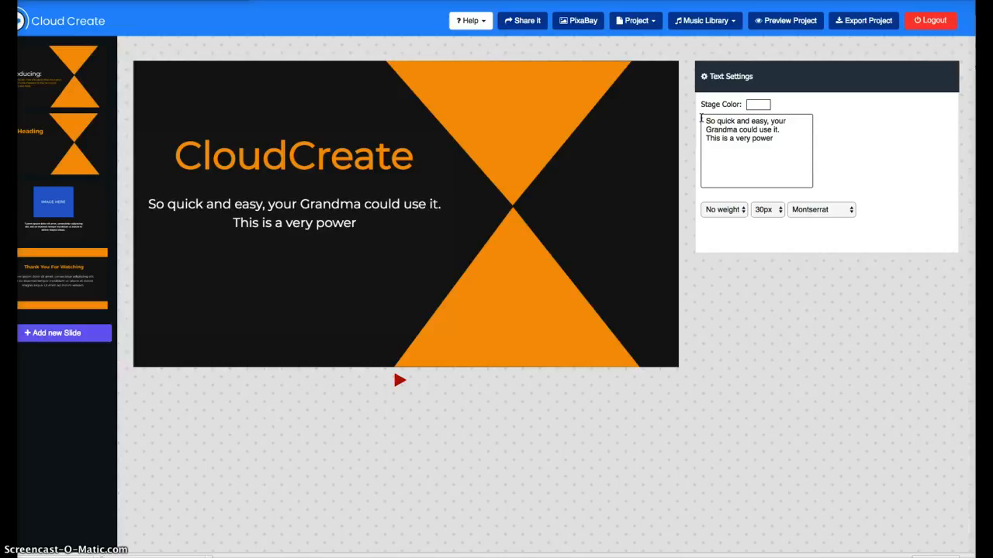
type("ful t")
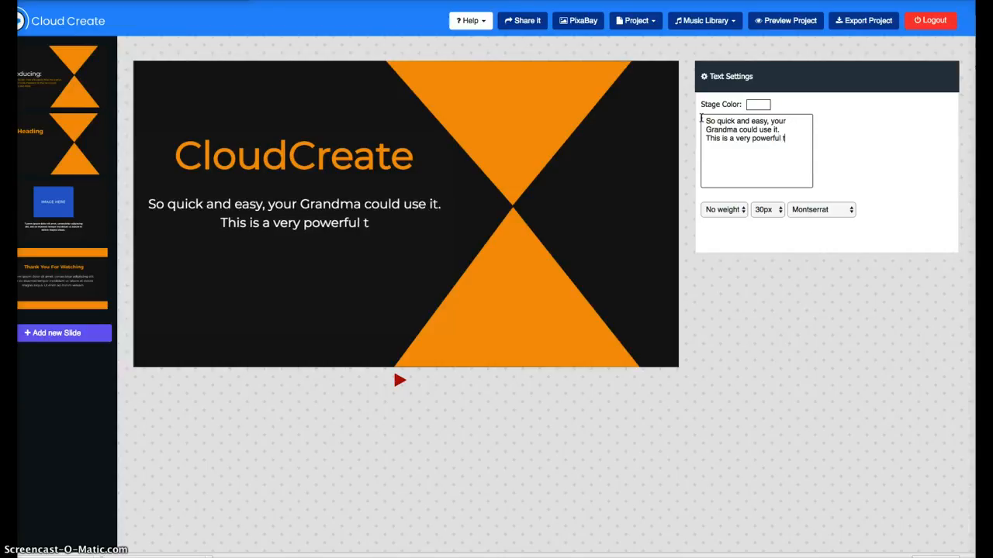
type("ool")
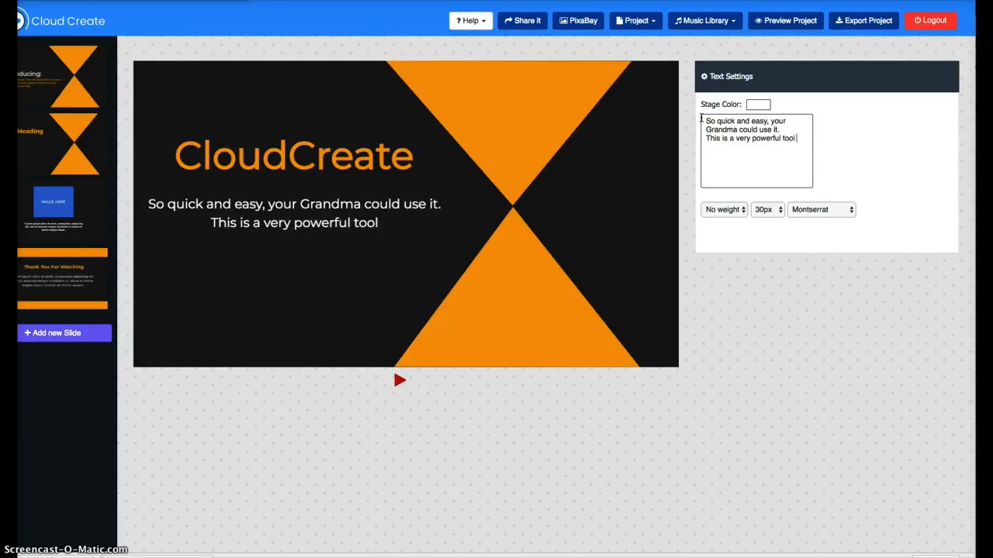
type(" at")
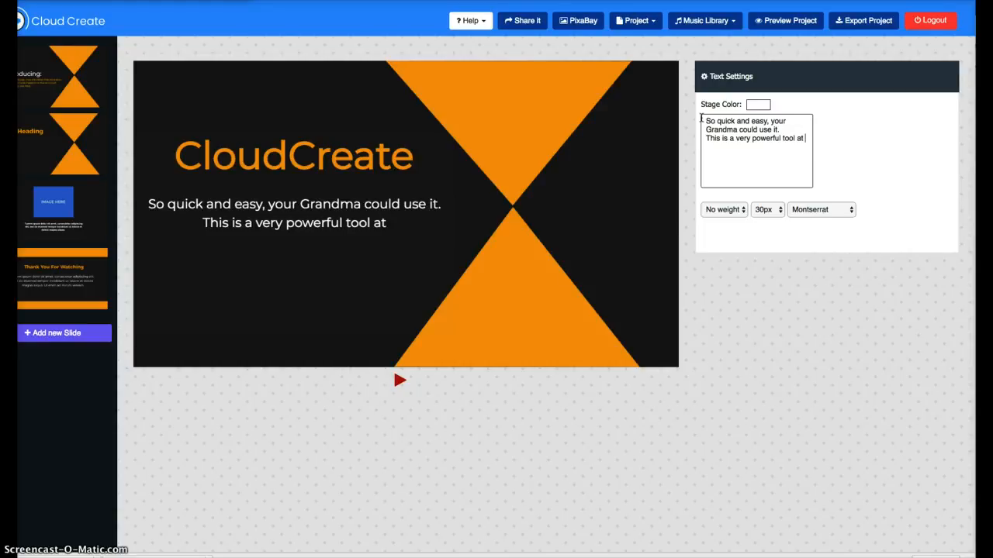
type(" onl")
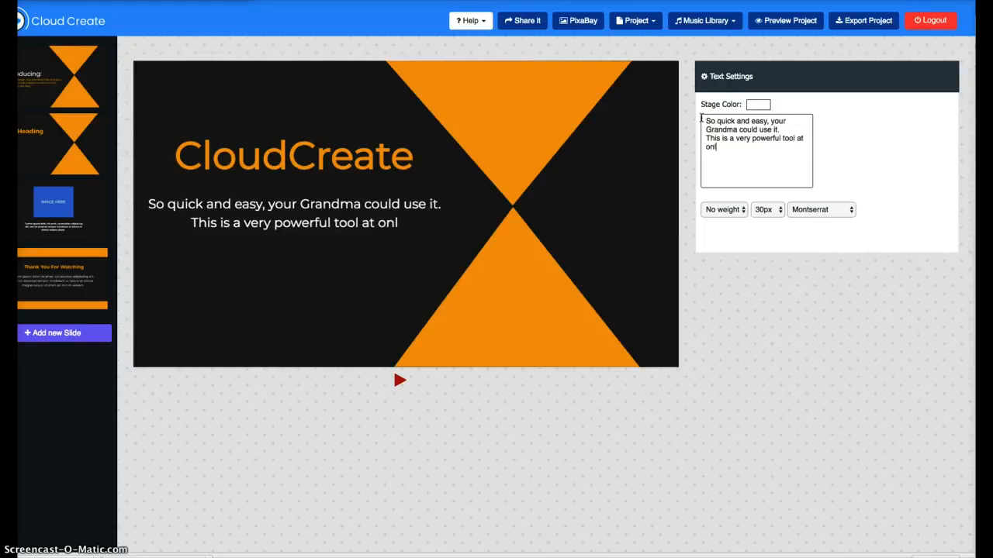
key("BackSpace")
key("BackSpace")
key("BackSpace")
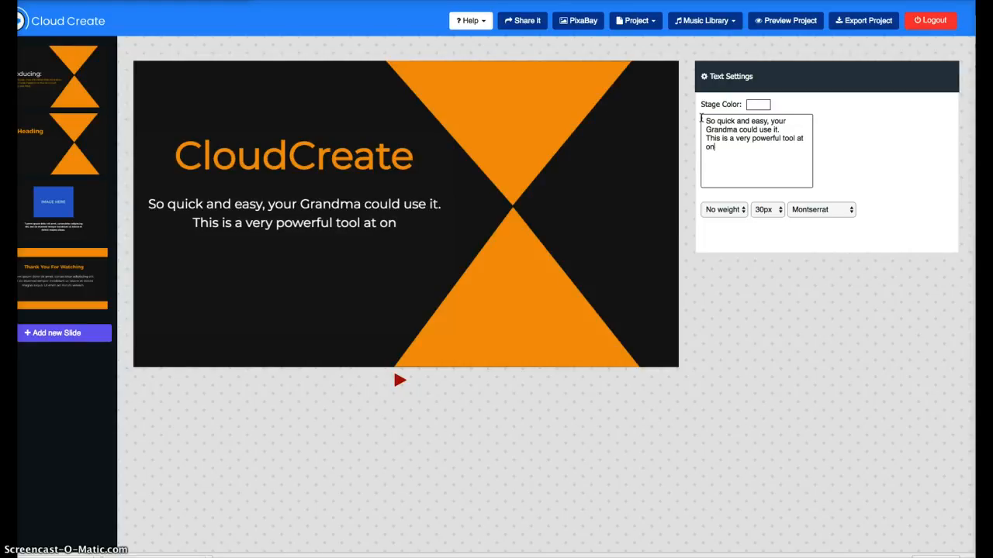
type("under")
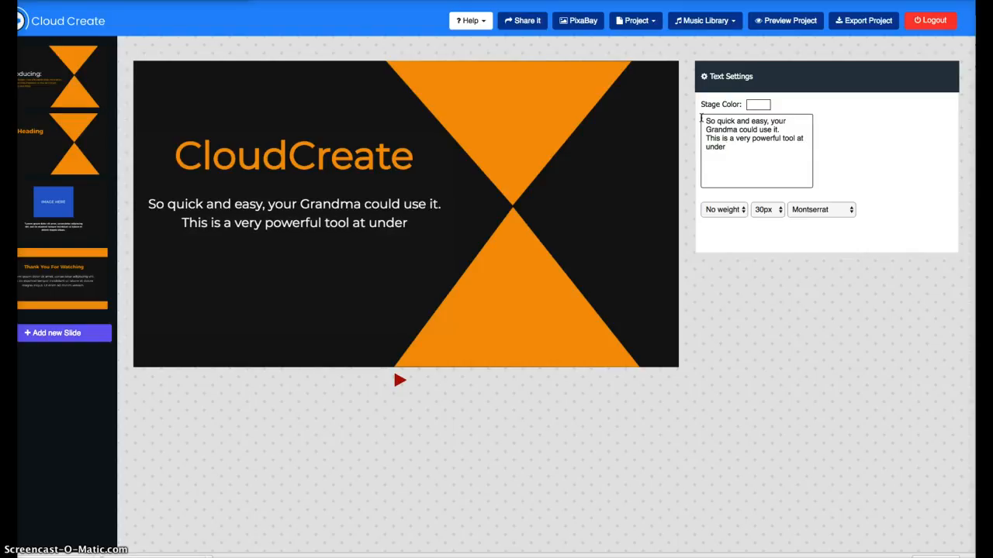
type(" $30")
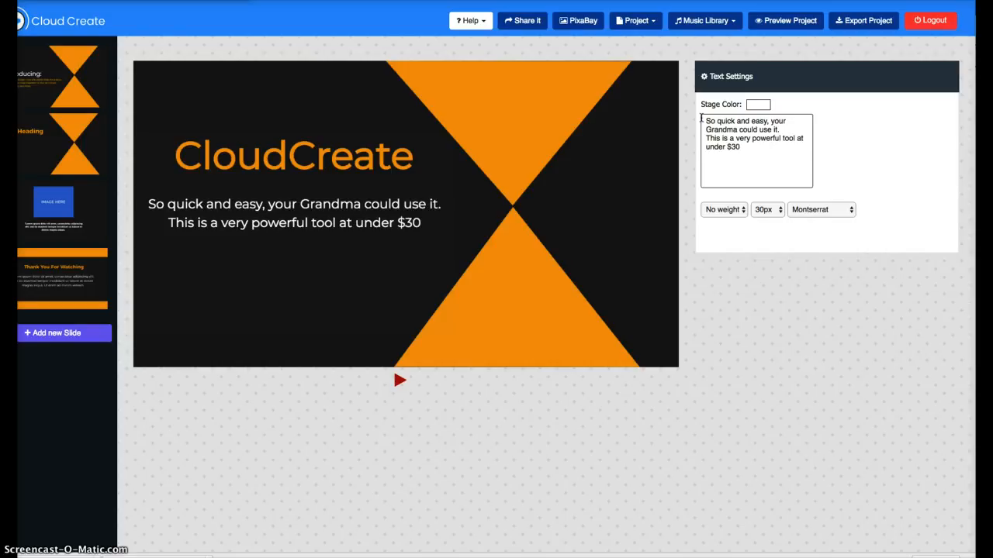
- Add a third line reading "The Bonuses are worth that alone." to the second slide's body text
key("Return")
type("The Bonu")
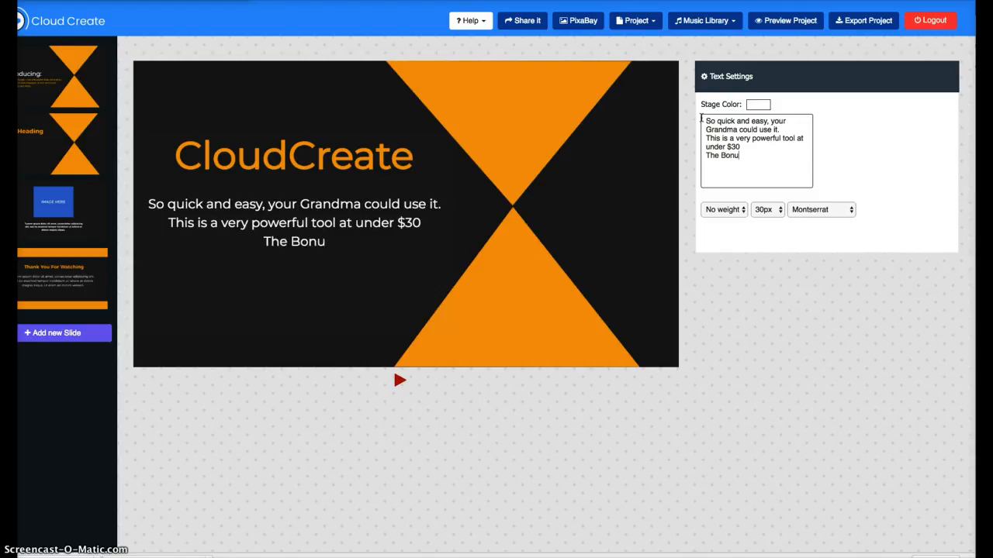
type("ses")
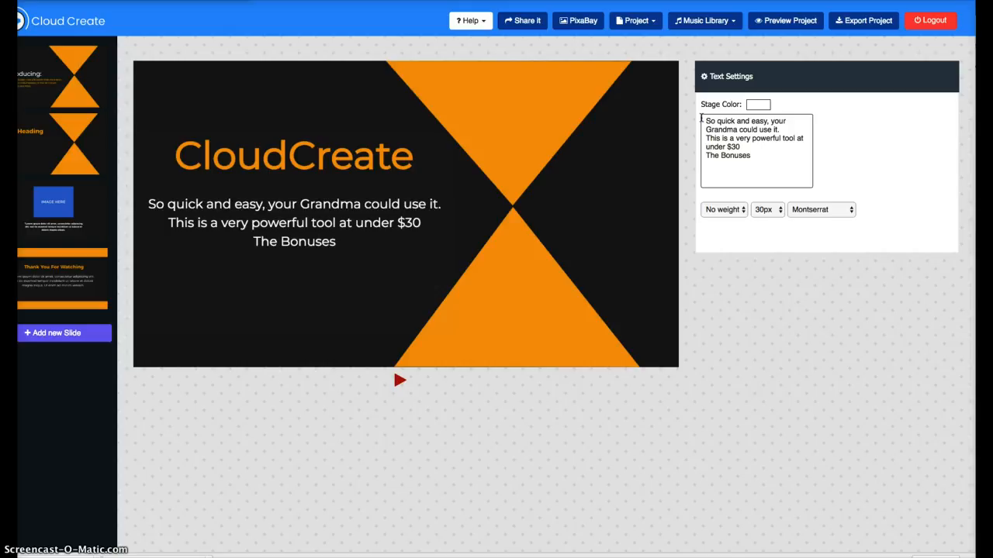
type(" are ")
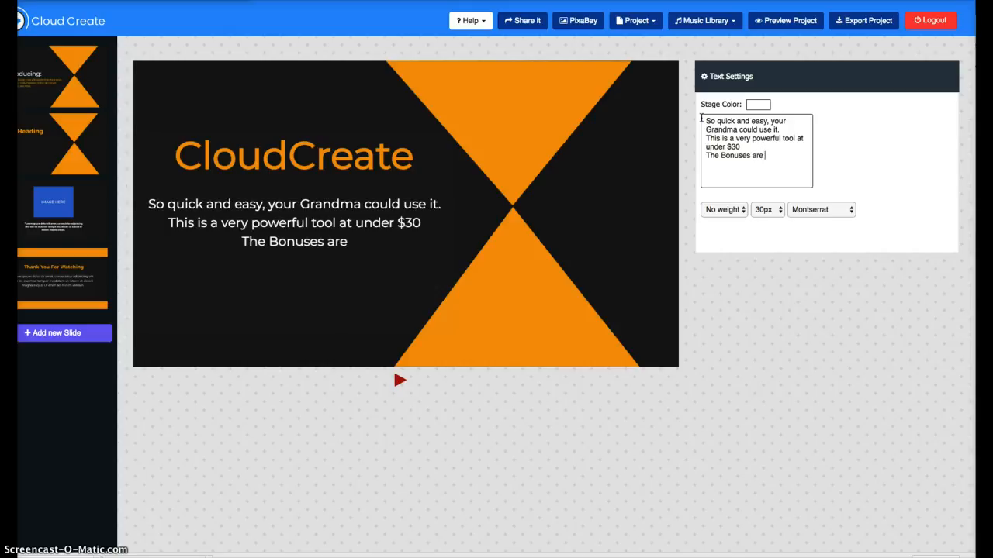
type("wor")
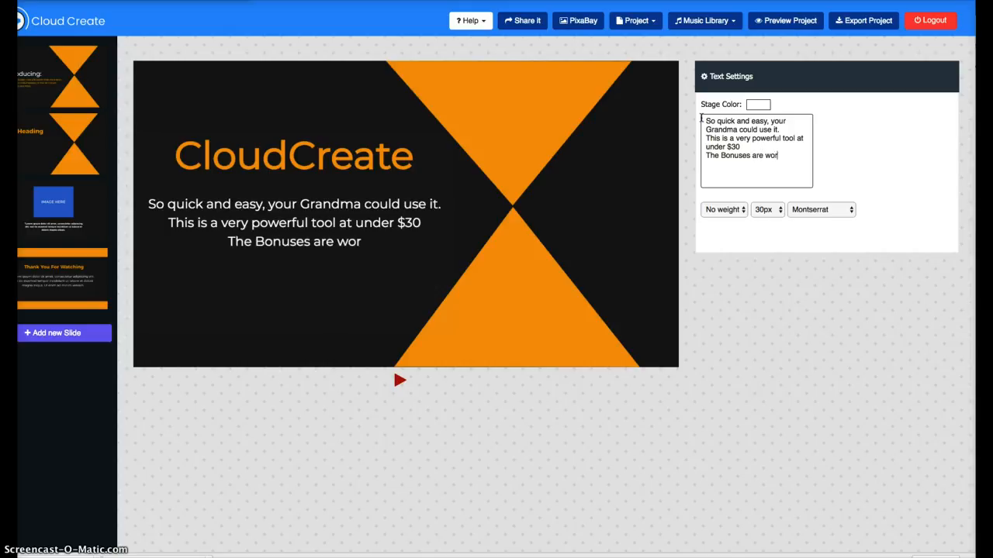
type("th")
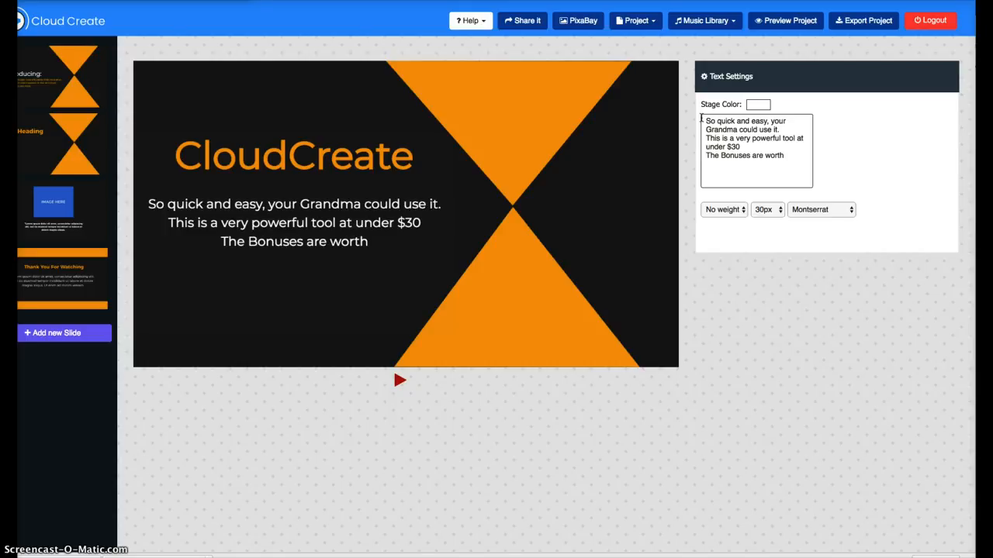
type(" that")
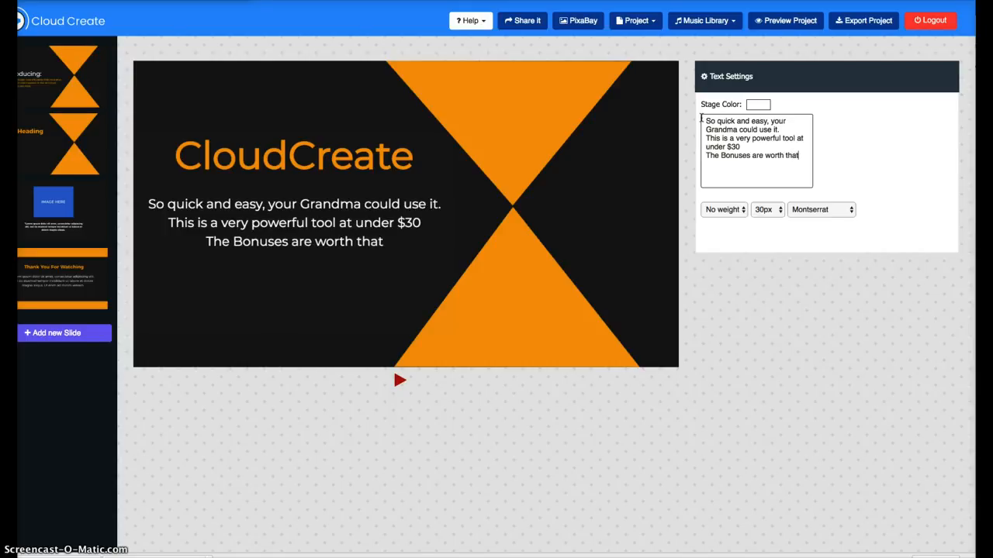
type(" alone")
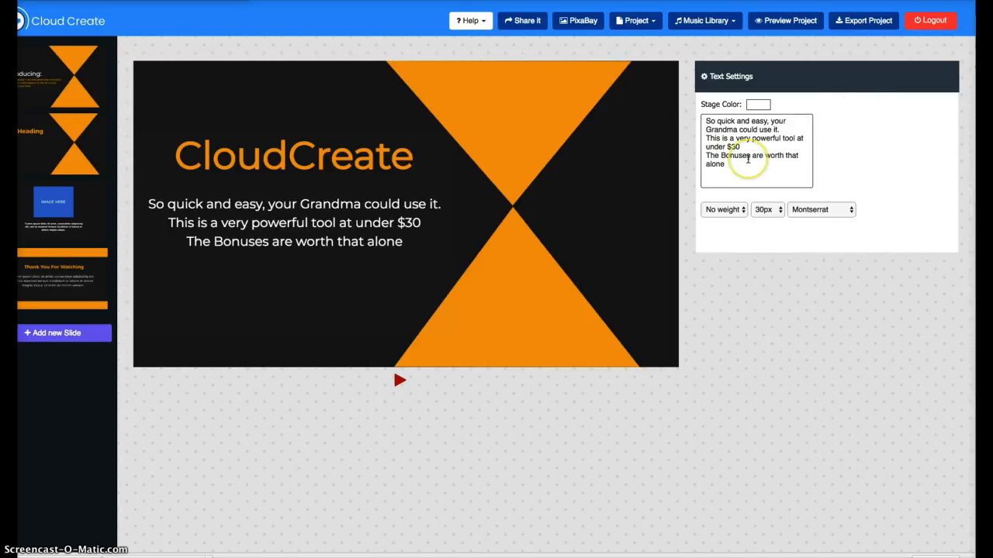
type(".")
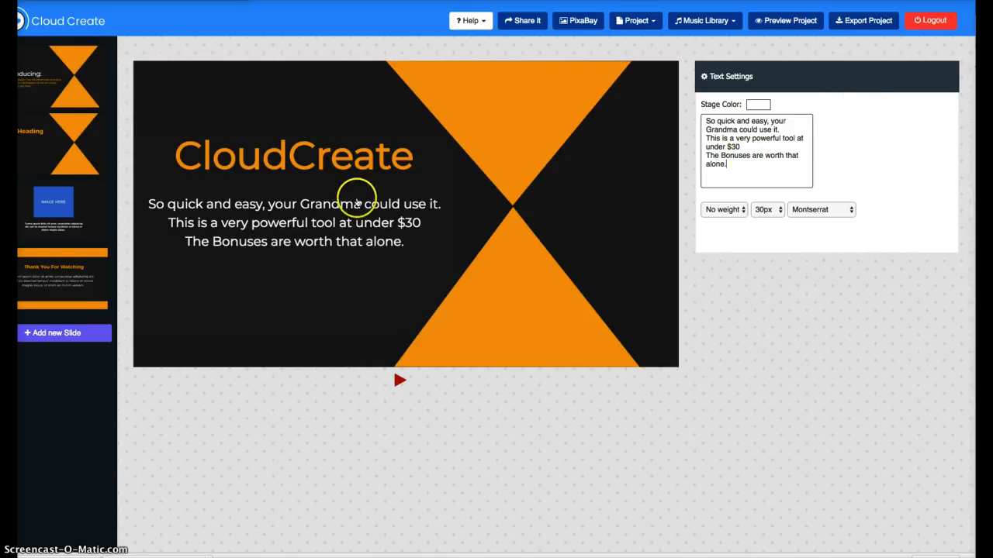
- On the third slide, replace the "IMAGE HERE" placeholder with the file "Paradise seashore 250.jpg" from the Desktop
left_click(68, 214)
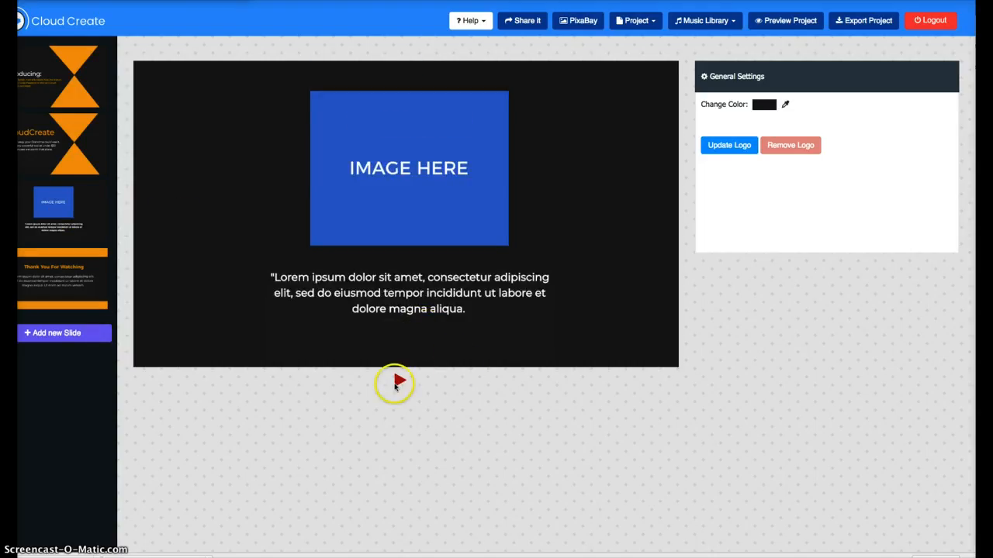
left_click(398, 382)
left_click(396, 386)
left_click(389, 167)
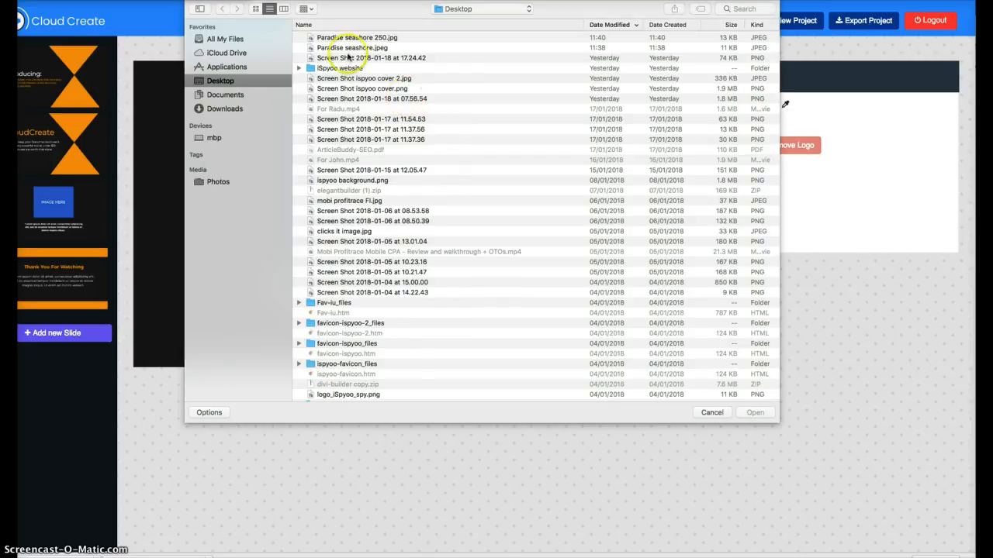
left_click(340, 37)
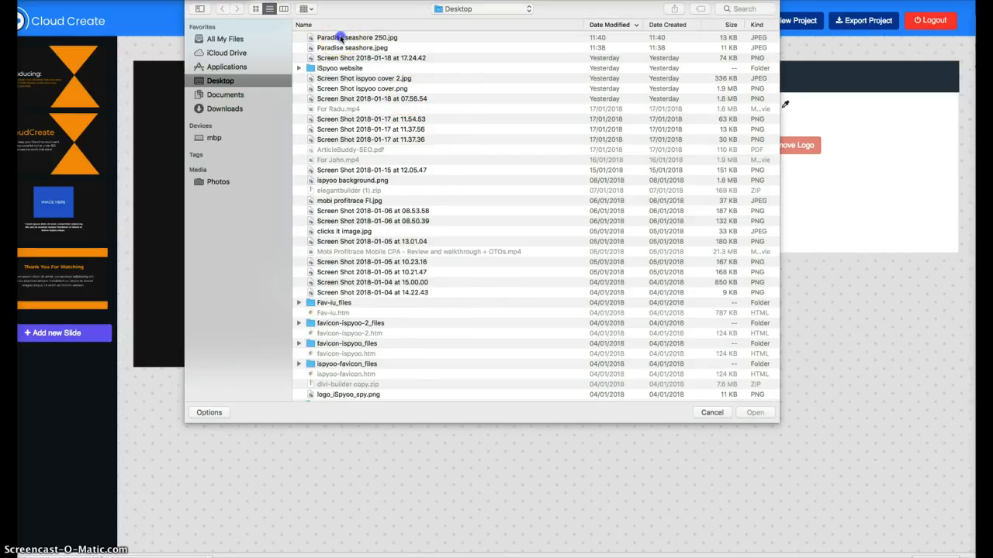
double_click(340, 37)
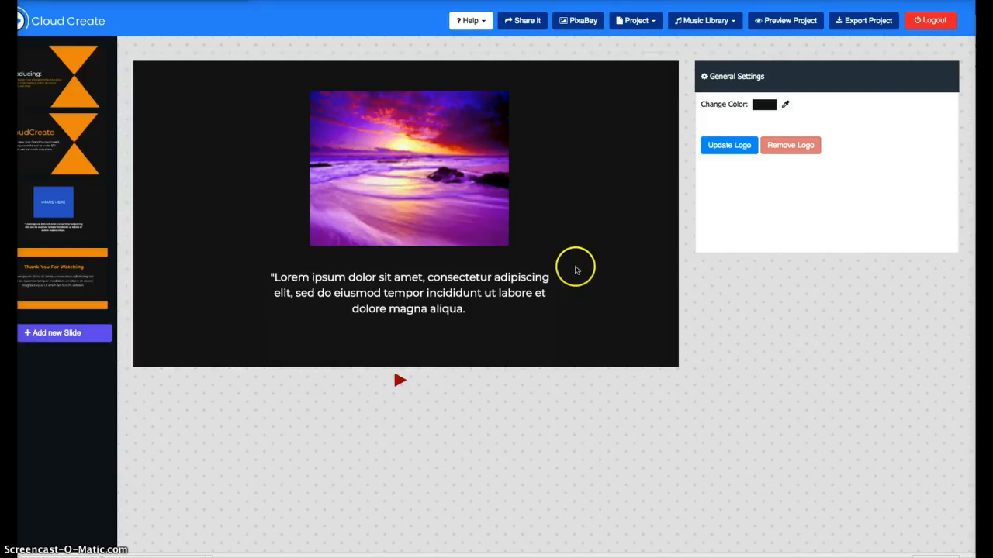
- Replace the lorem ipsum caption below the seashore image with "You can add images as well"
left_click(389, 306)
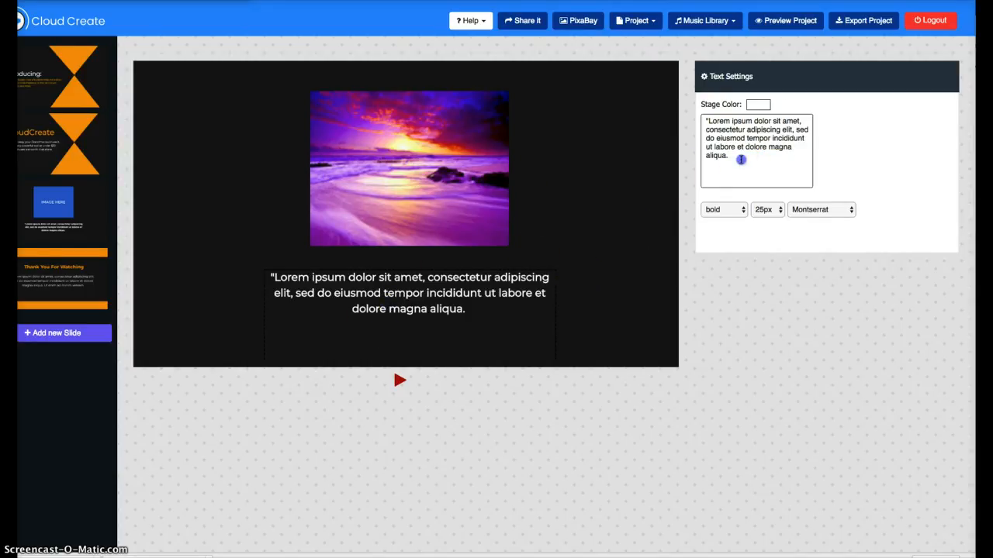
left_click_drag(740, 157, 689, 125)
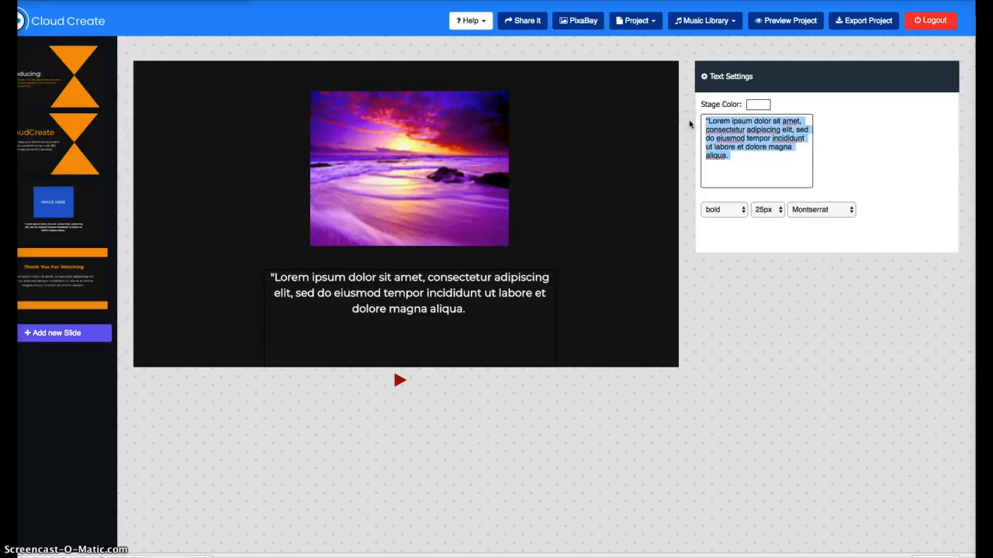
type("You")
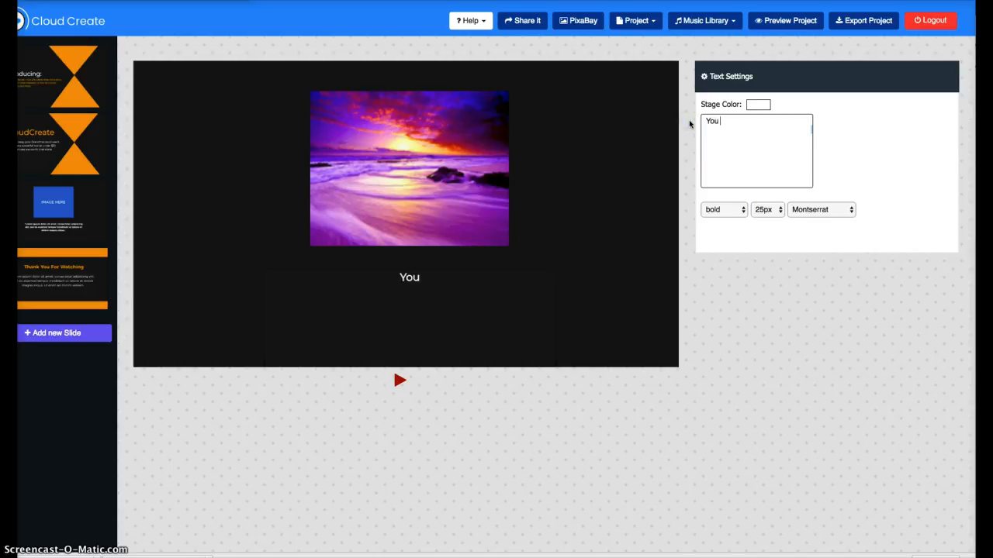
type("can add")
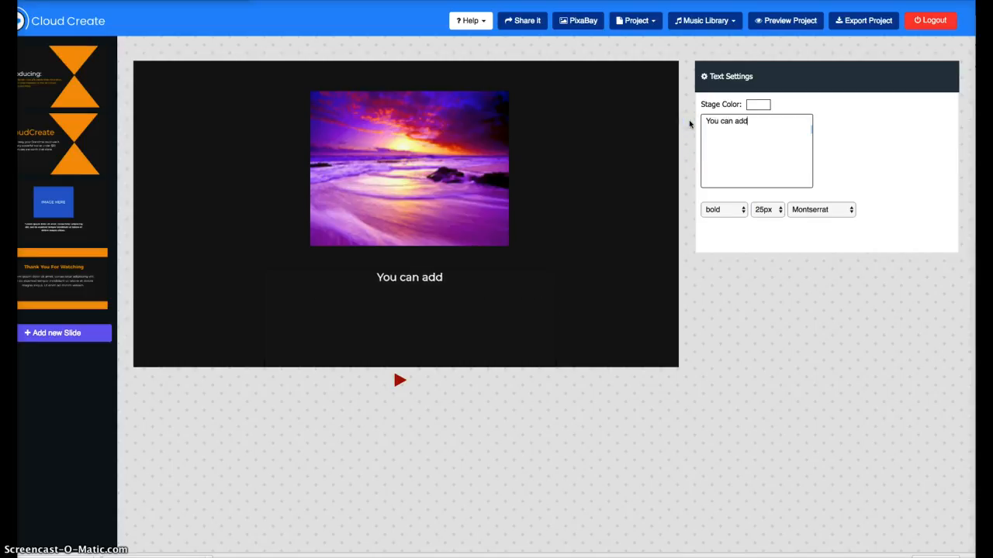
type(" ima")
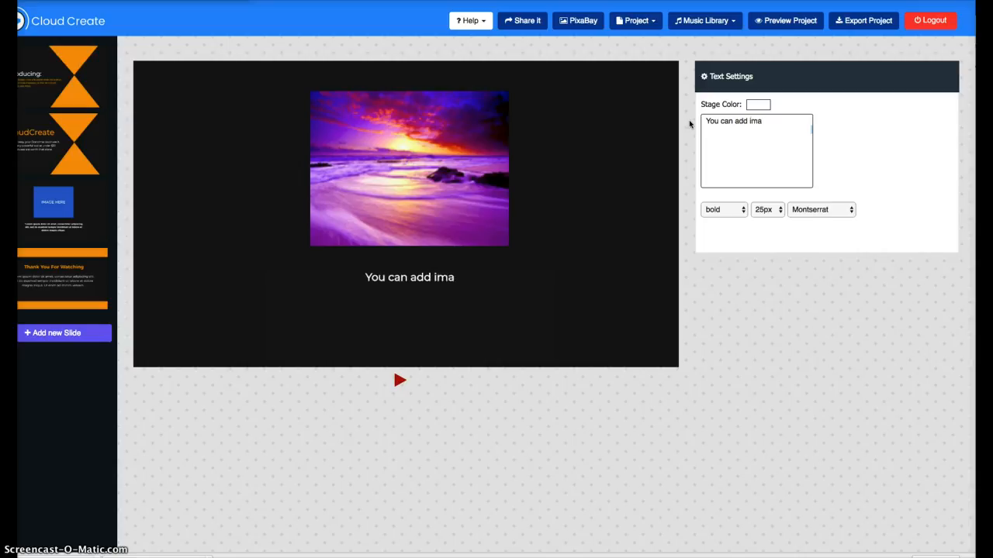
type("ges a")
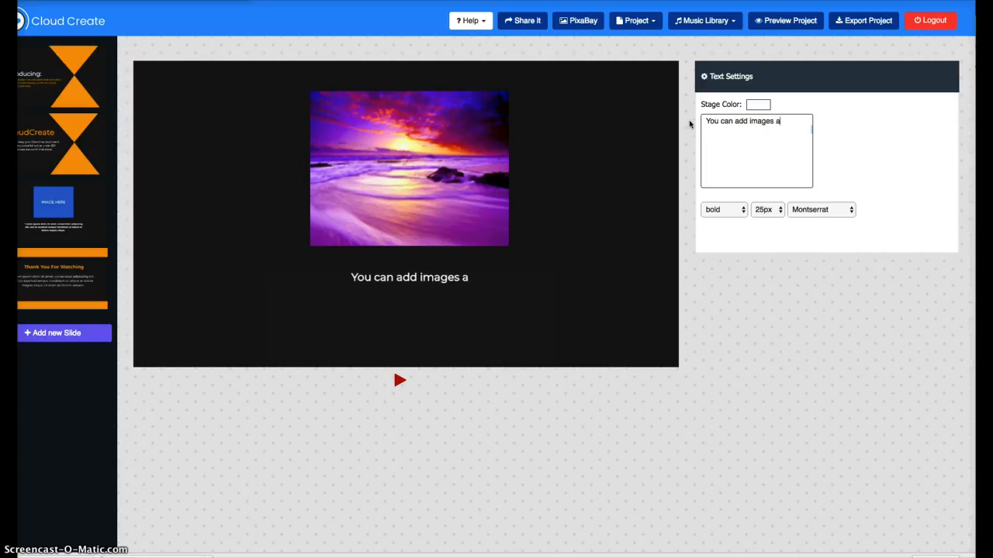
type("swell")
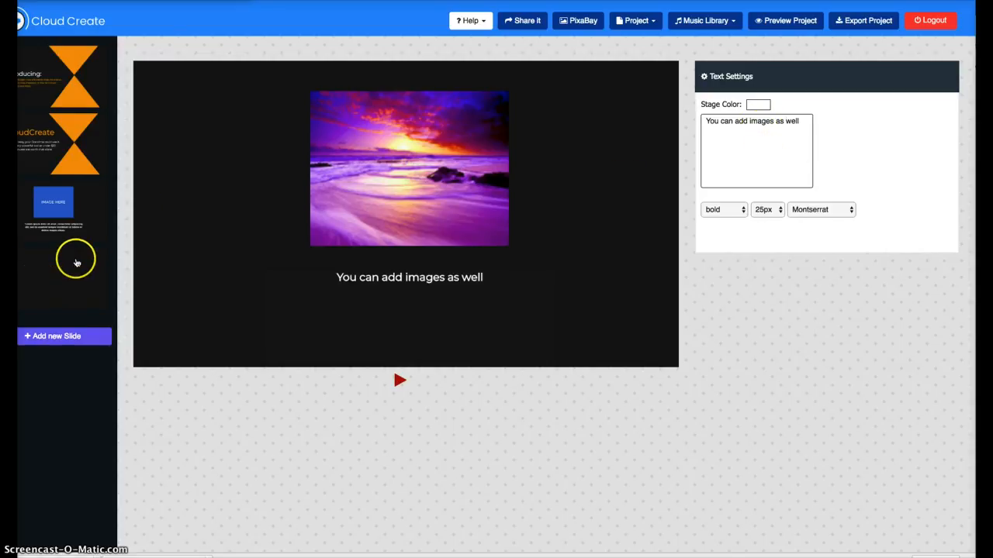
- On the fourth slide, replace the "Thank You For Watching" heading with "CloudCreate" and set its font size to 80px
left_click(73, 278)
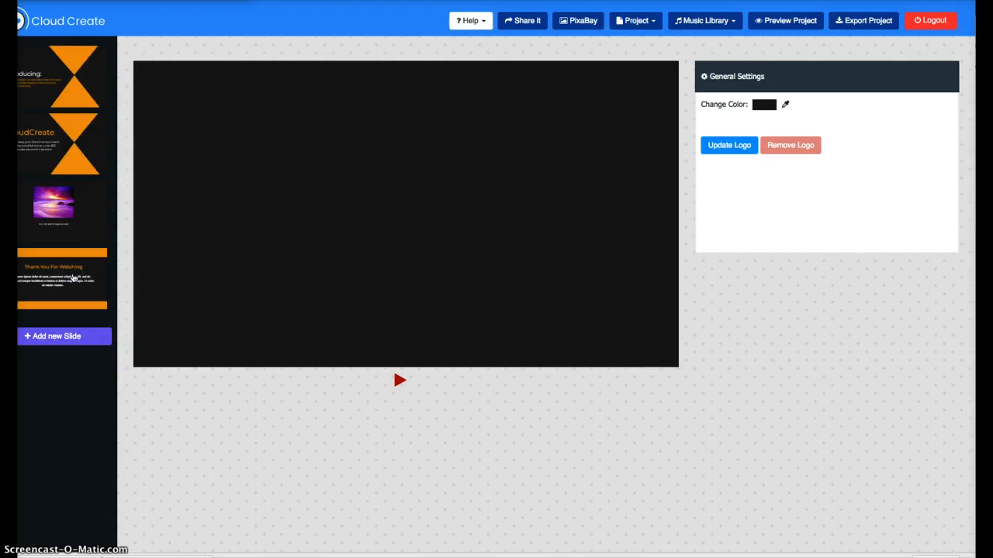
left_click(400, 380)
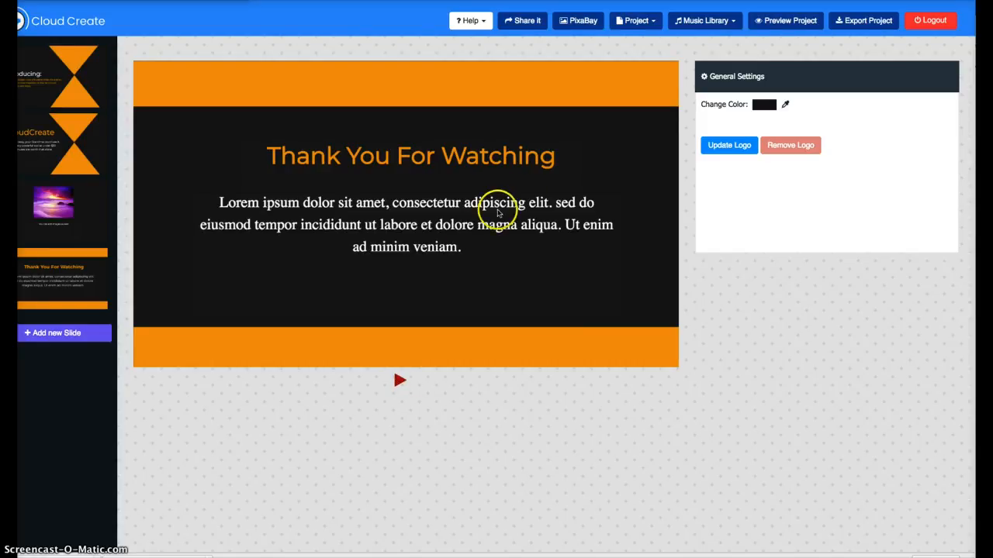
left_click(554, 159)
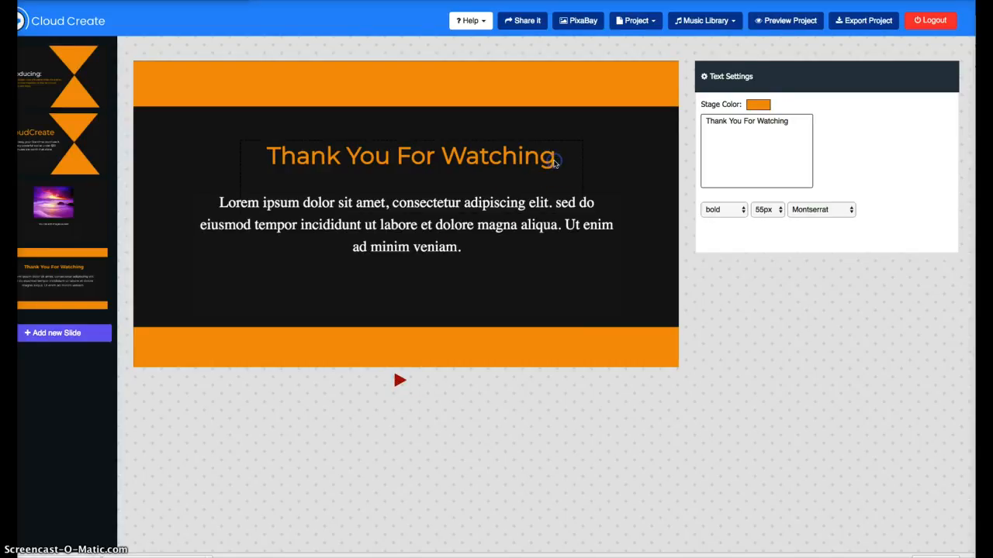
left_click(783, 121)
left_click_drag(783, 121, 706, 118)
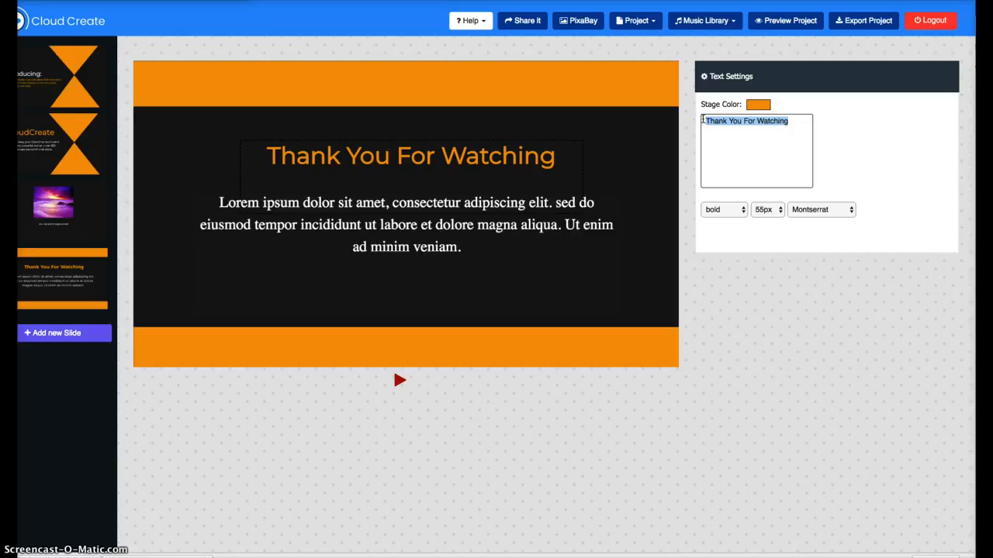
type("Cl")
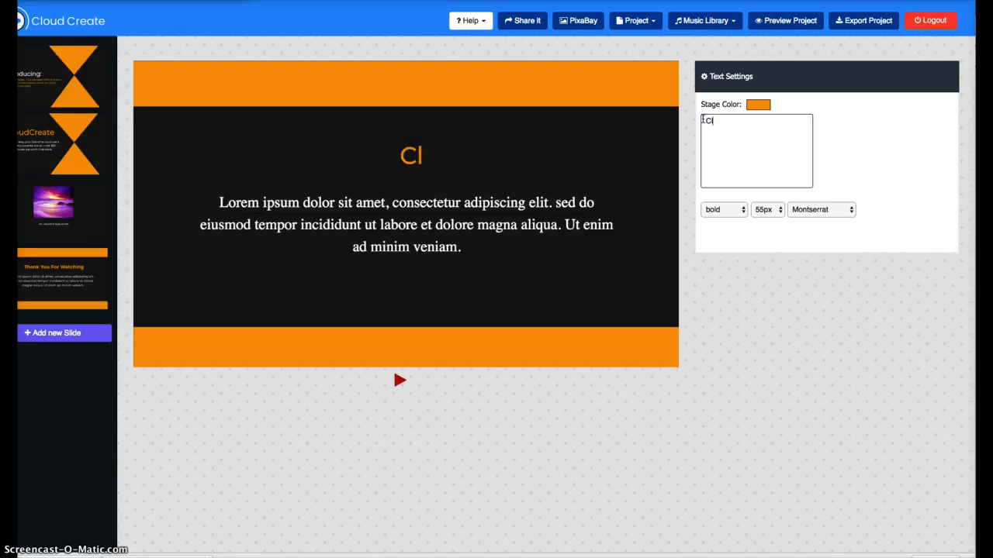
type("ou")
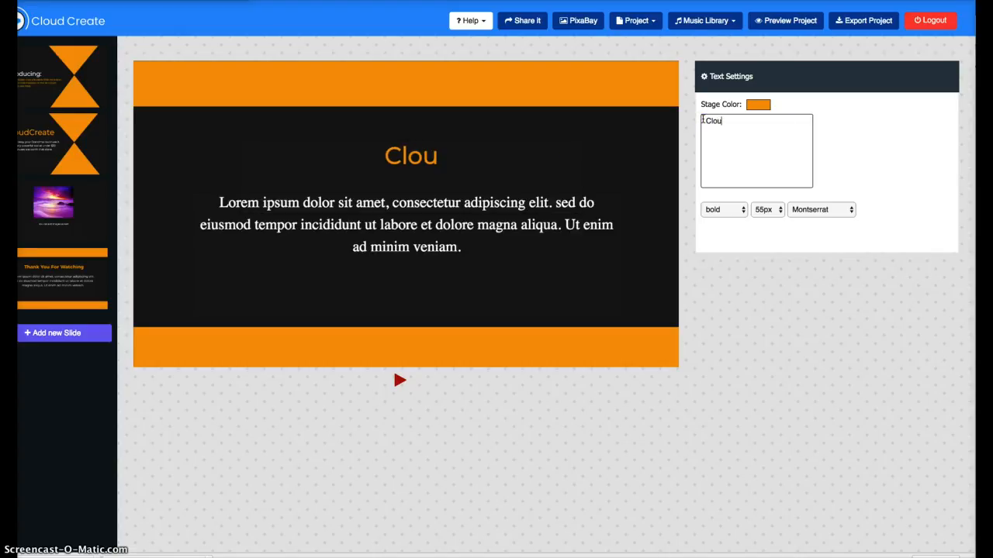
type("dCre")
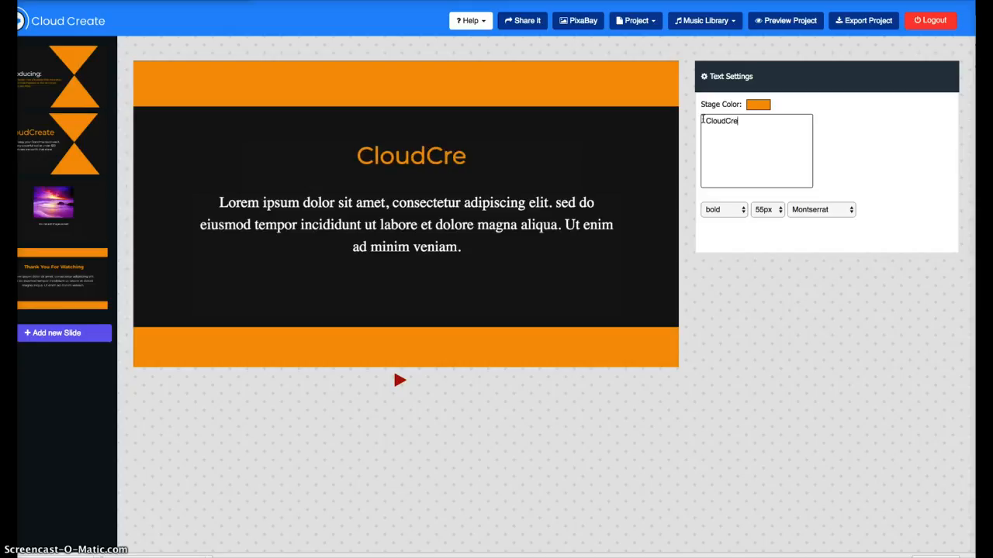
type("ate")
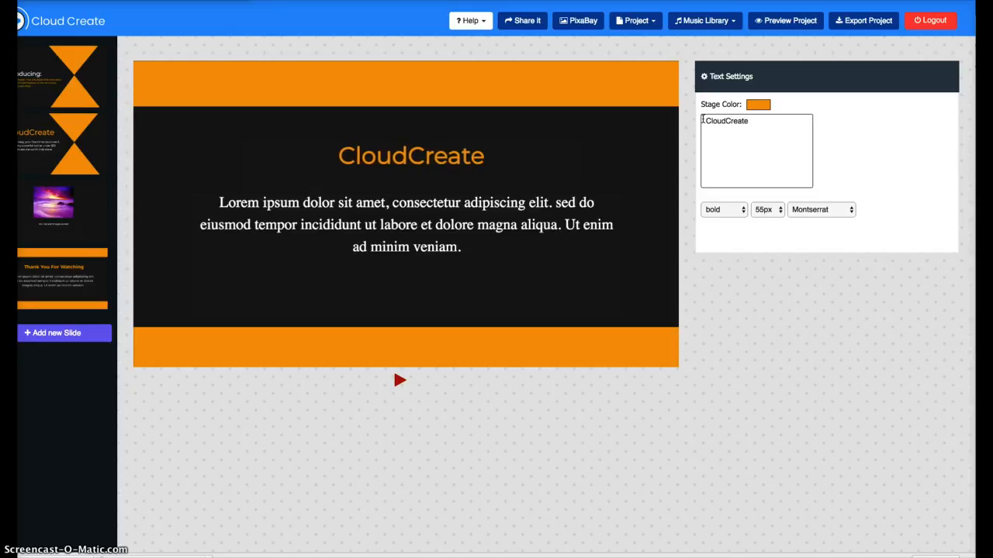
left_click(779, 210)
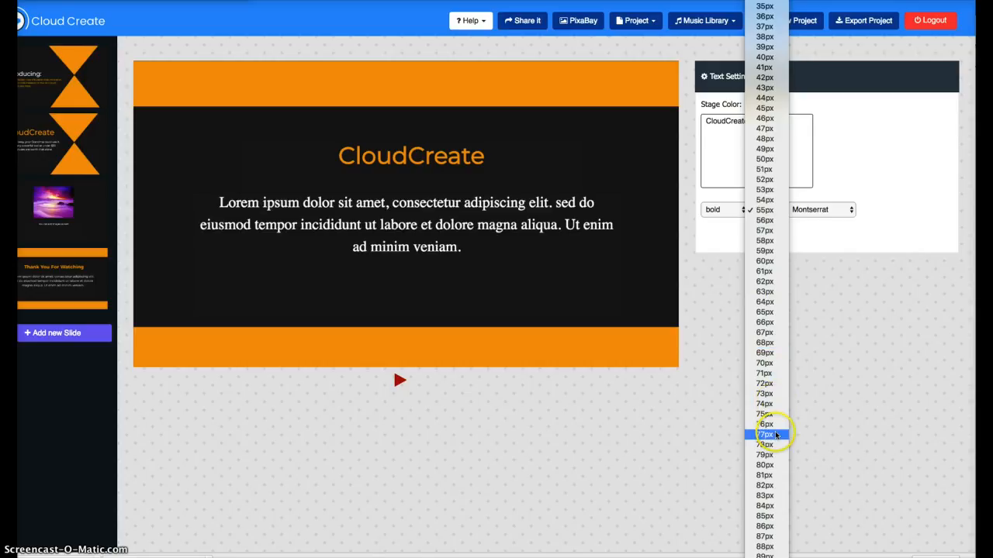
left_click(768, 466)
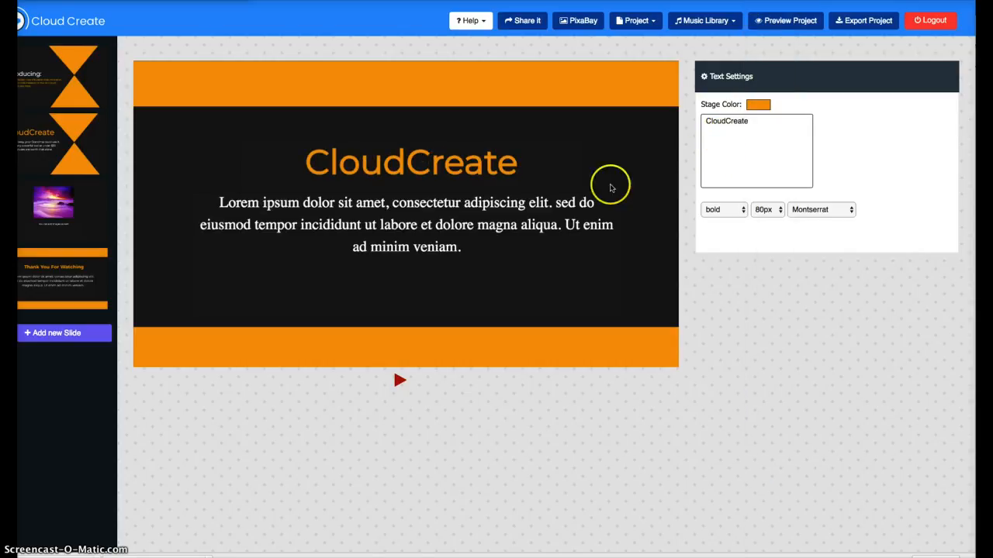
- Replace the lorem ipsum text below the fourth slide's heading with "A tool everyone should have in their arsenal"
left_click(384, 217)
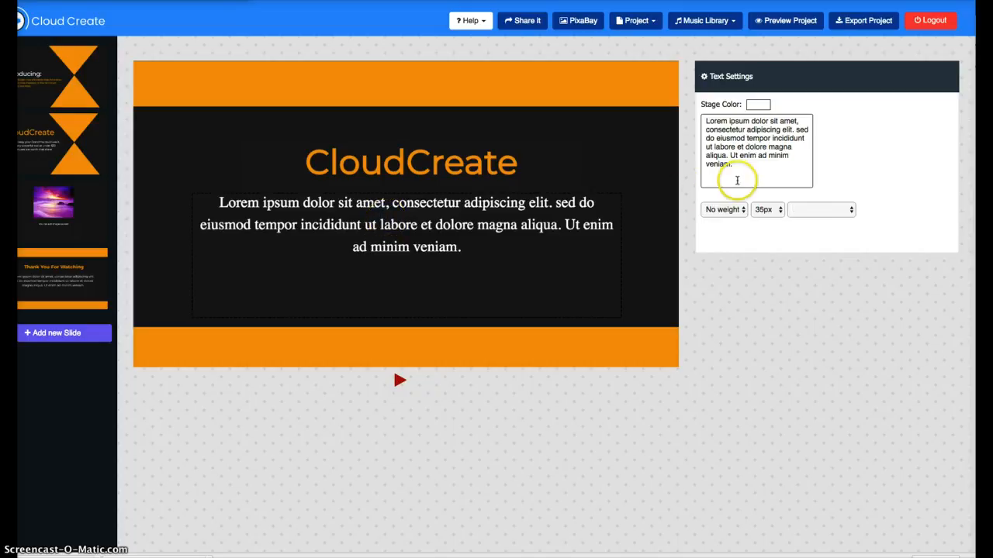
left_click_drag(732, 165, 688, 117)
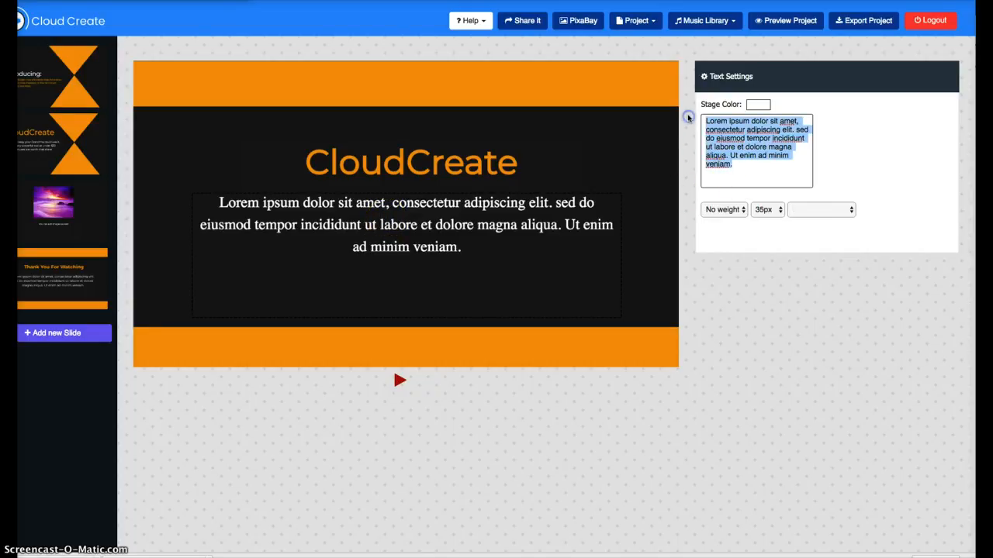
type("A")
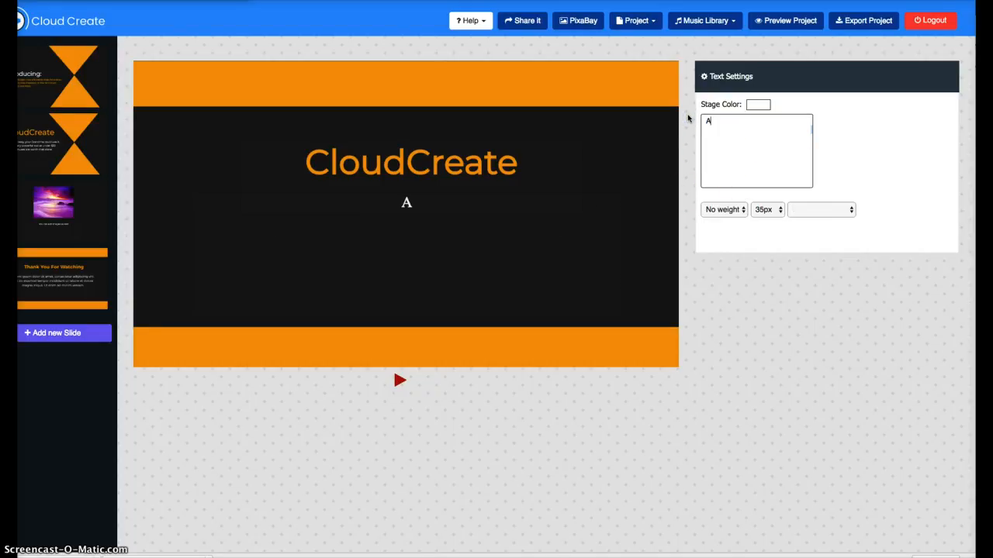
type(" tool every")
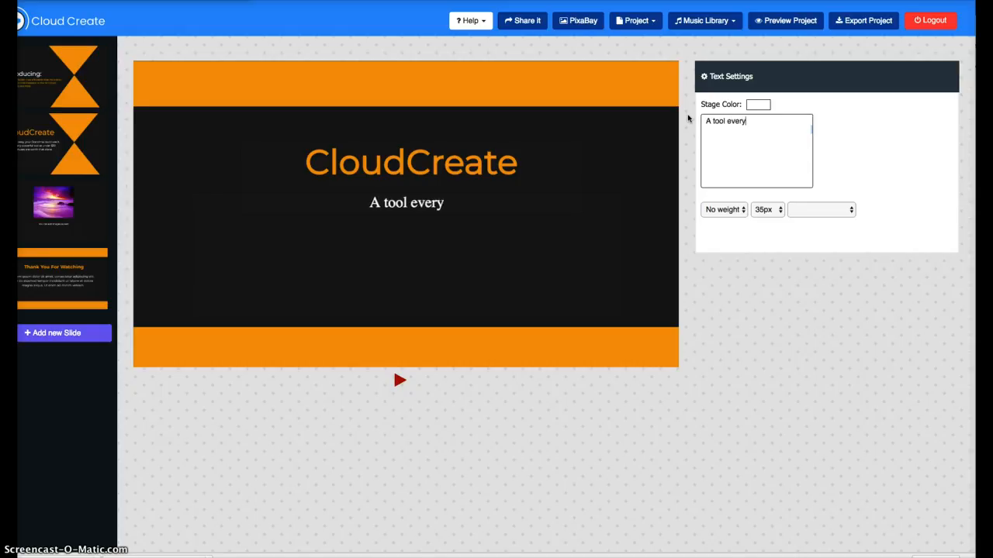
type("one ")
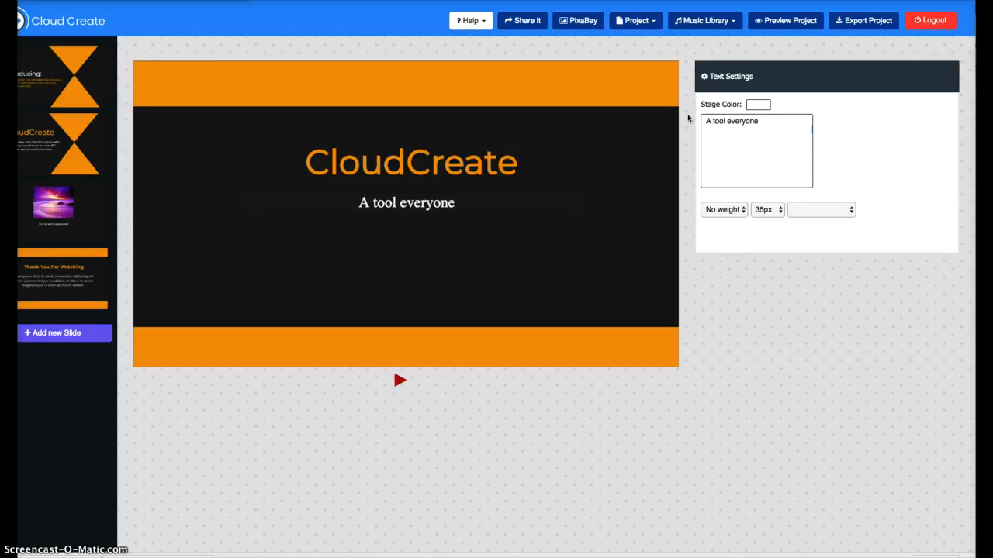
type("should")
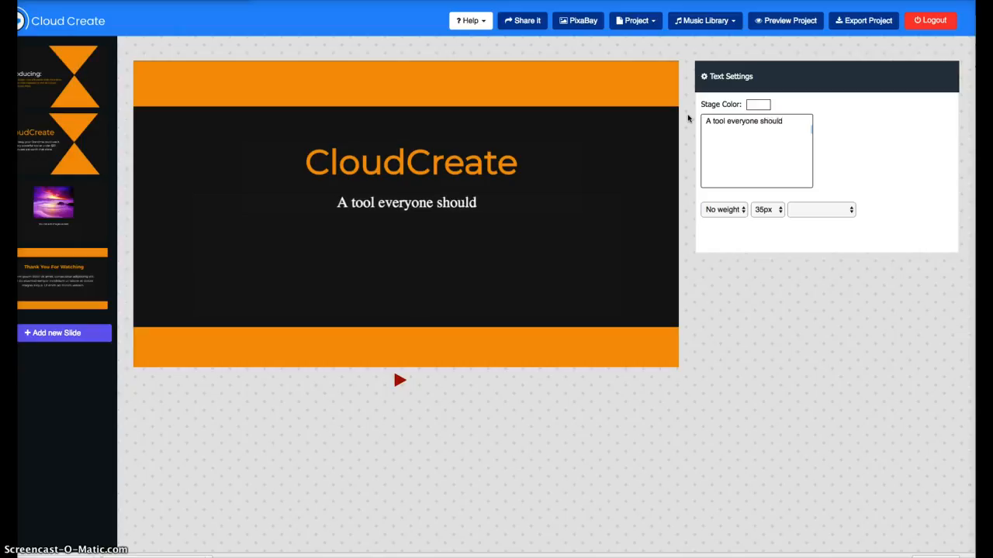
type(" have in")
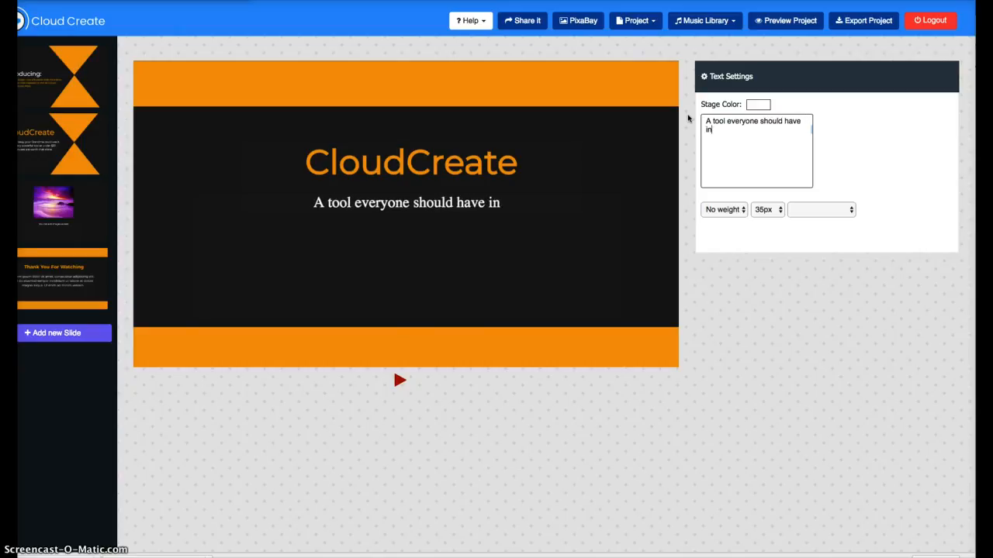
type(" their ")
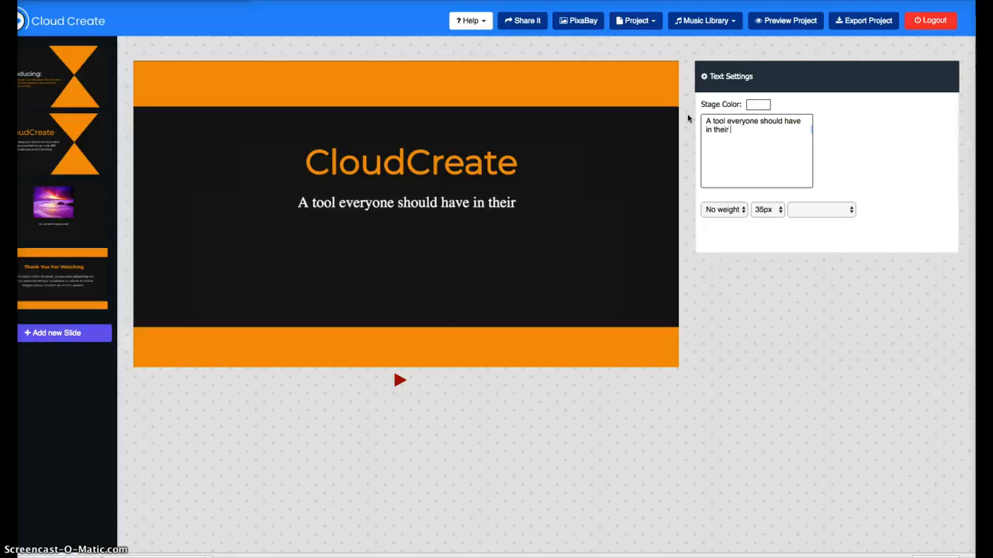
type("ar")
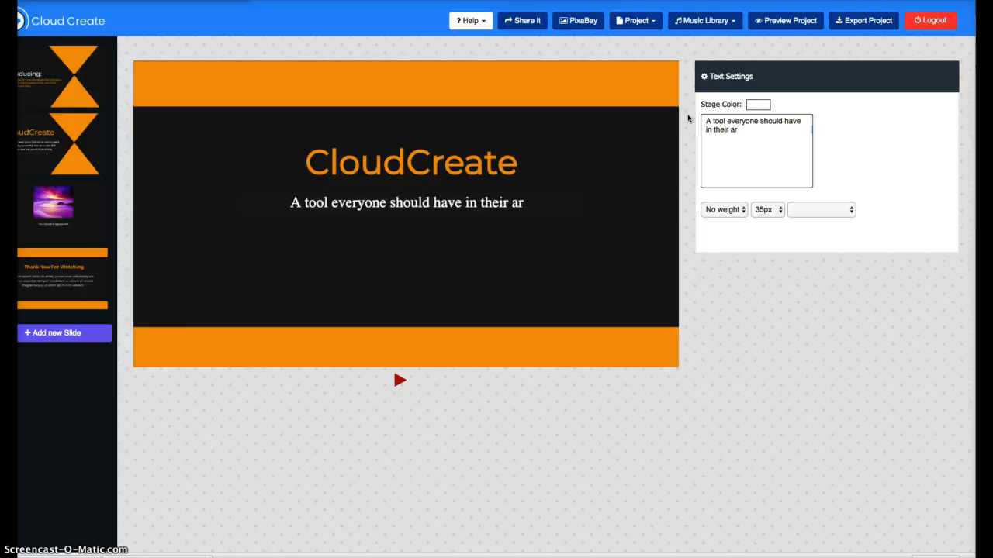
type("senal")
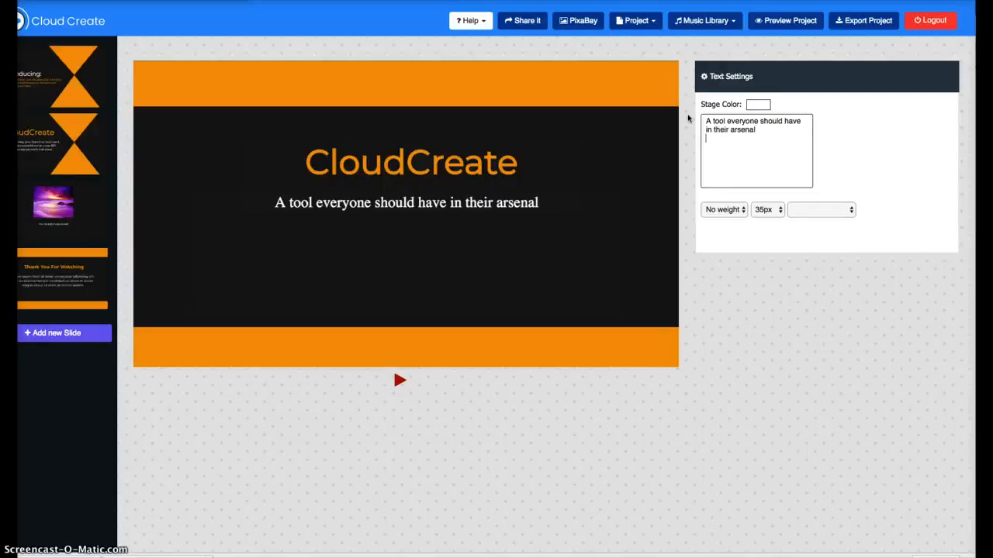
- Add a second line reading "As mentioned, it comes with BONUSES!" to the fourth slide's body text
type("mention")
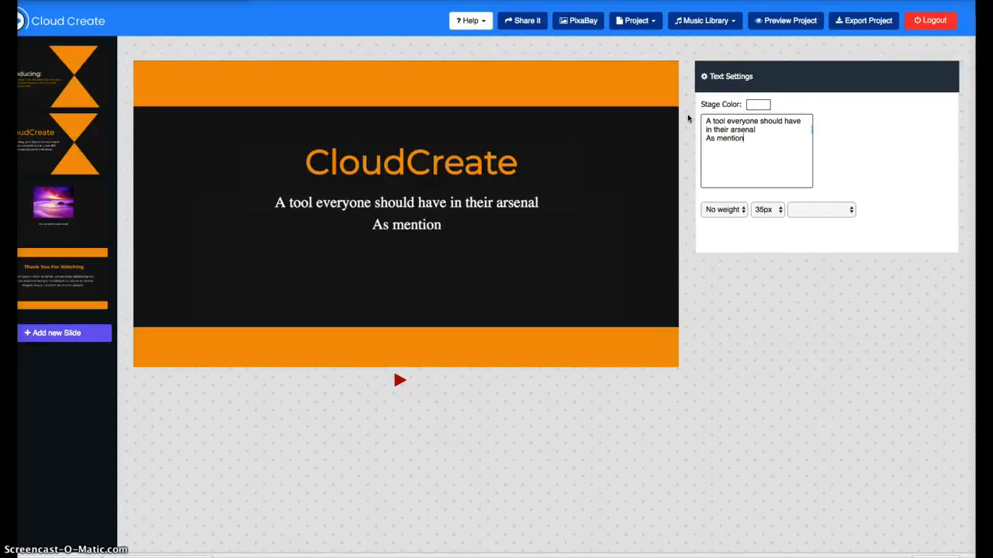
type("ed,")
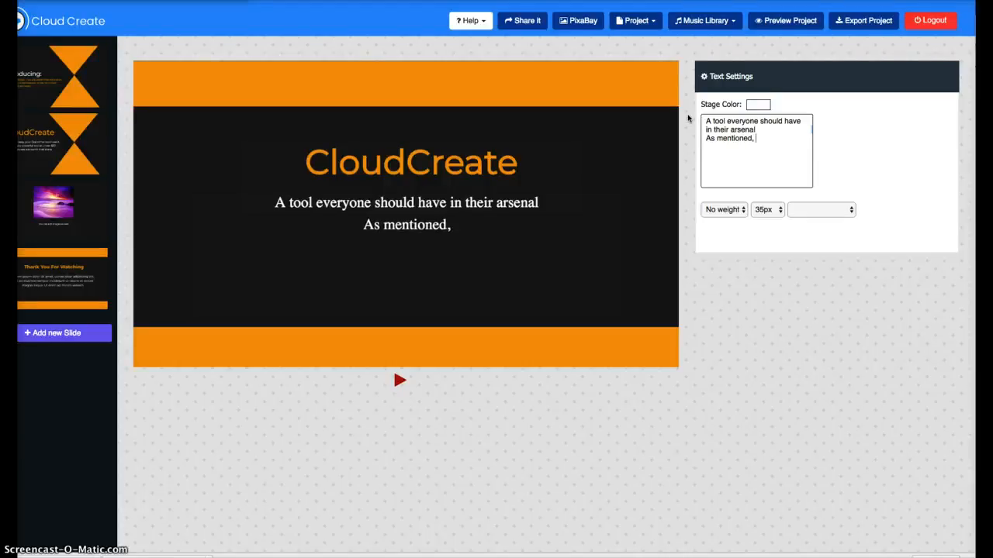
type(" it")
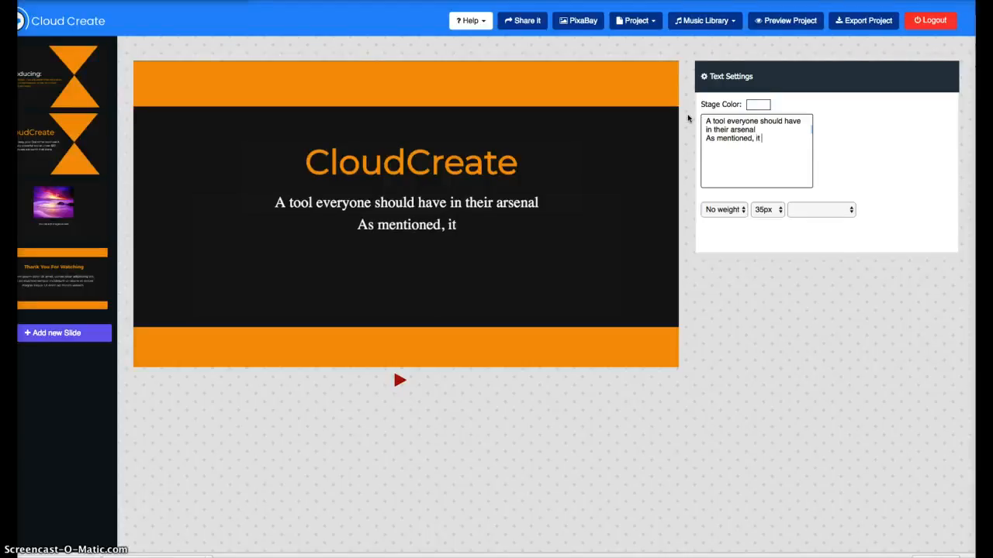
type(" comes")
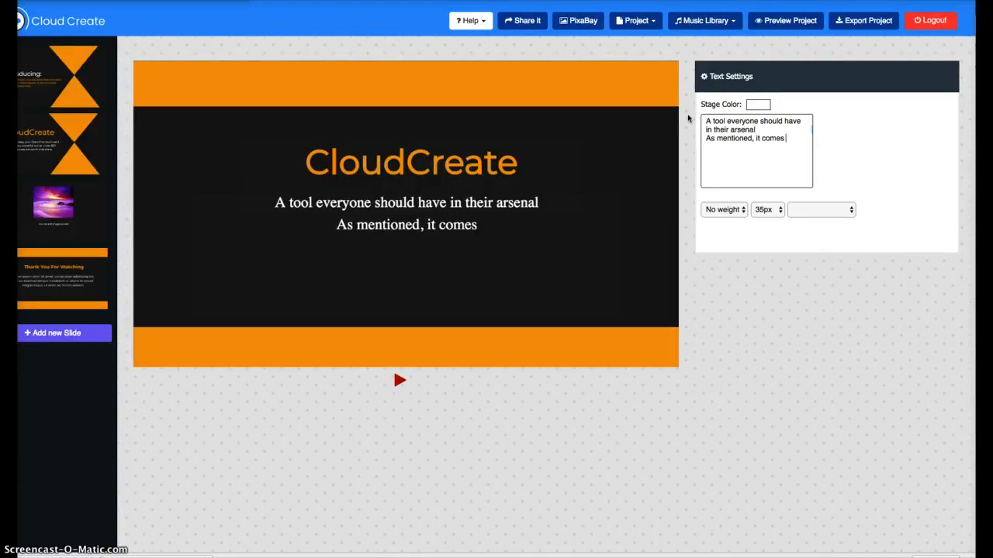
type(" with ")
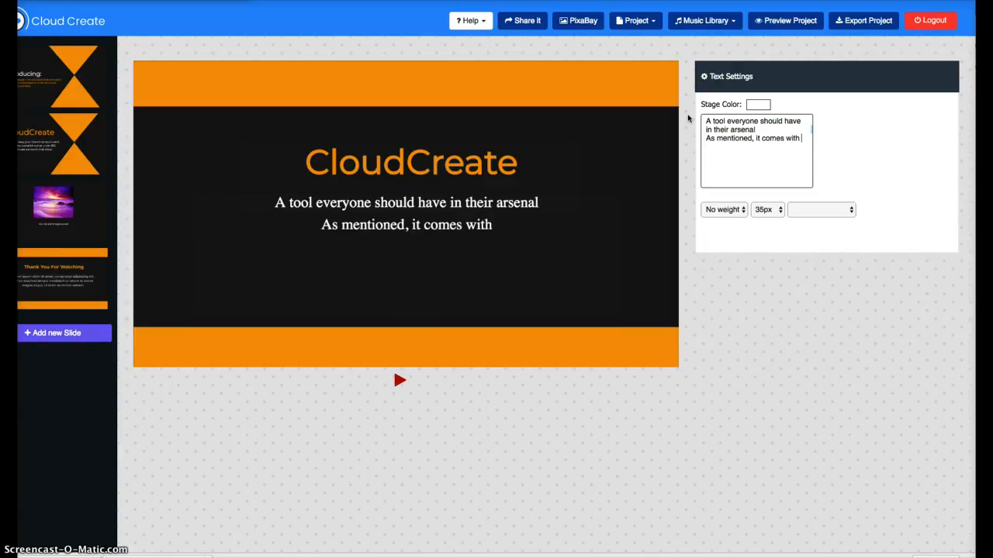
type("B")
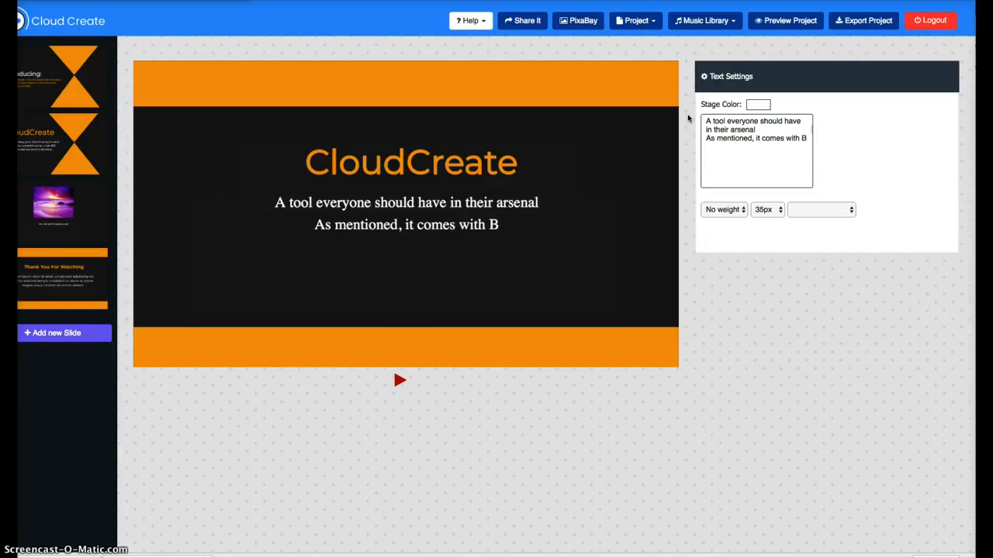
type("ONU")
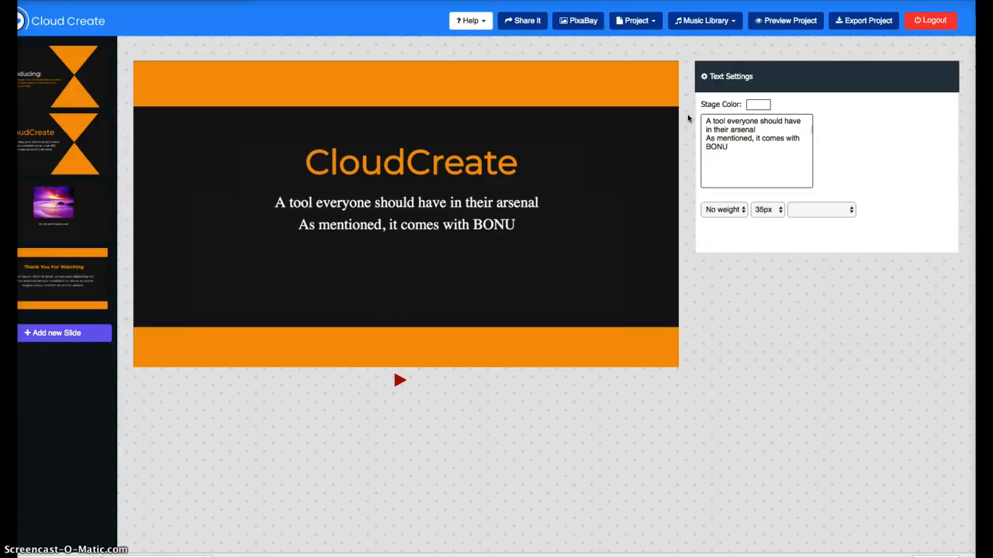
type("SES")
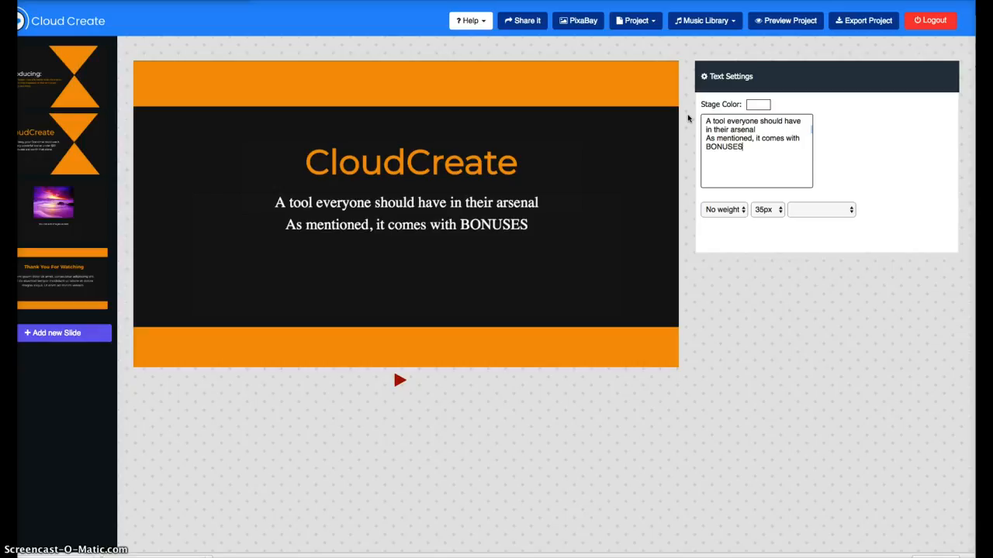
type("!")
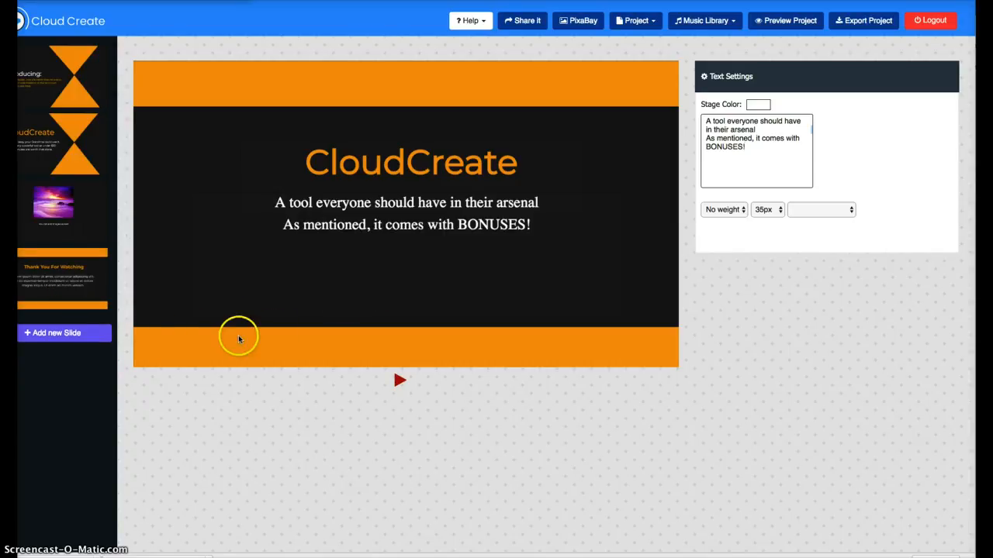
- Add the first slide of the Beaver Character template to the project as a new slide
left_click(78, 333)
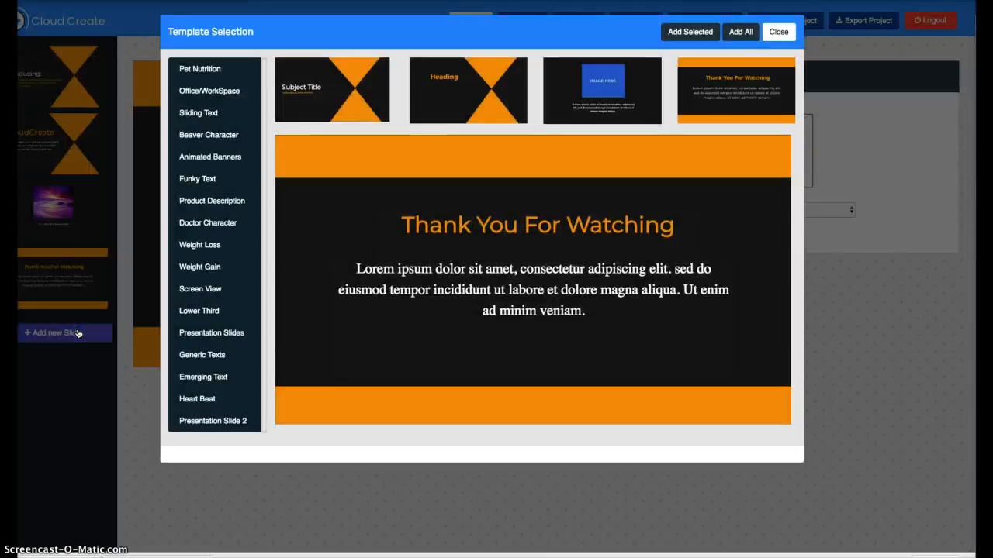
left_click(208, 141)
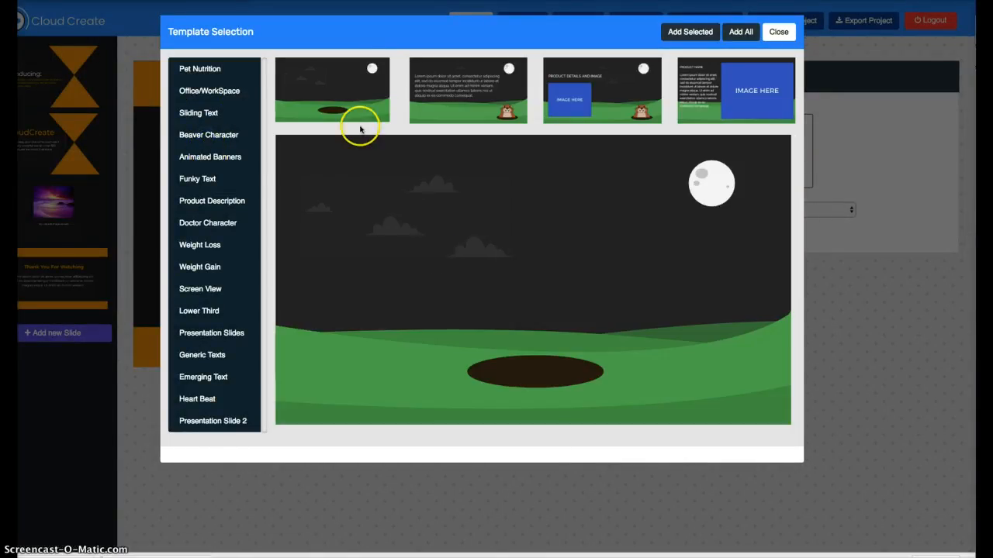
left_click(709, 32)
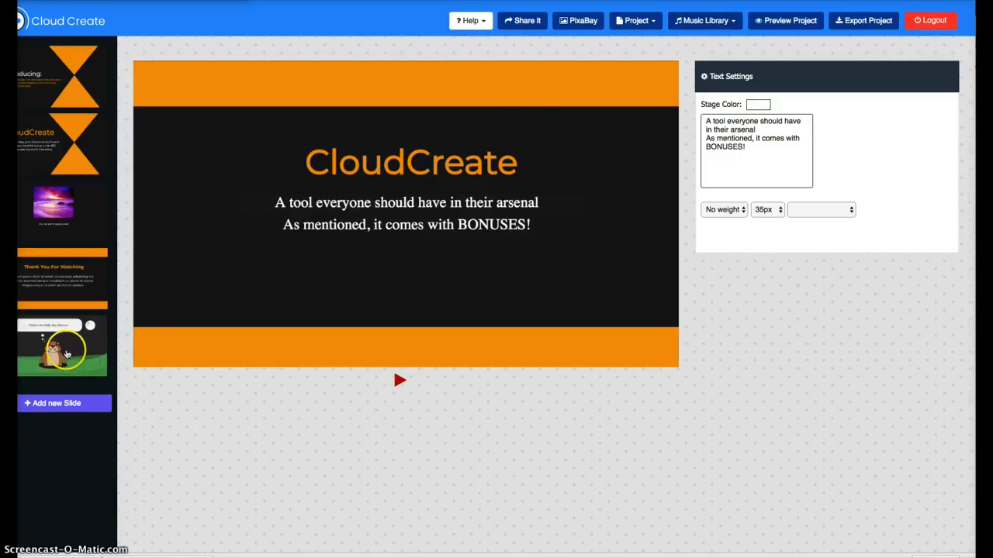
- On the beaver slide, replace the "Hello I am Billy the Beaver" speech bubble text with "You can add Characters too"
left_click(63, 348)
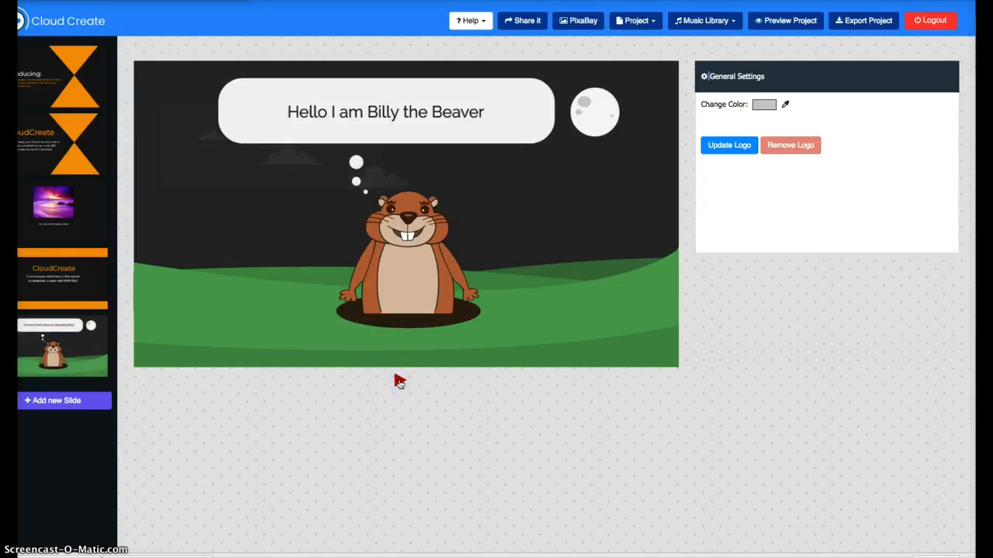
left_click(499, 111)
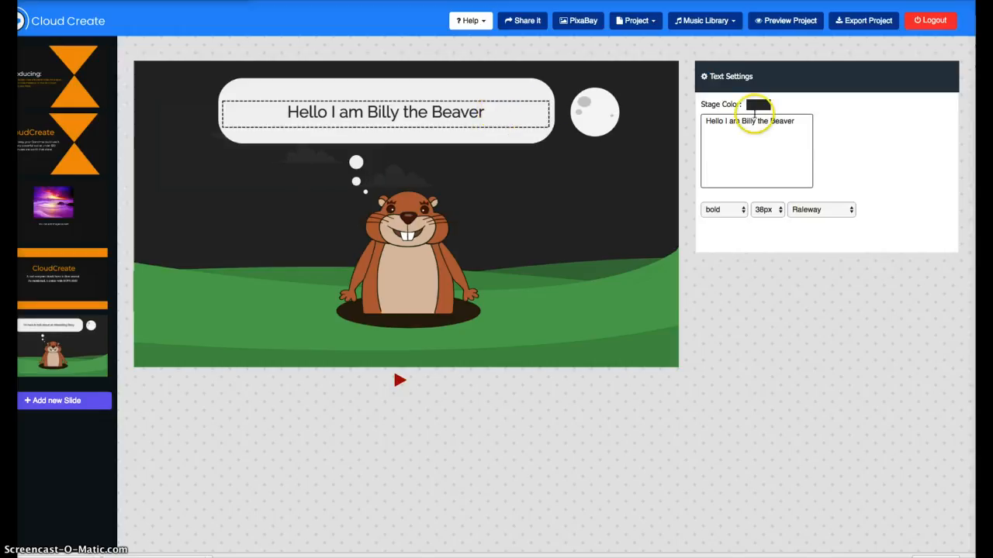
left_click_drag(801, 122, 677, 123)
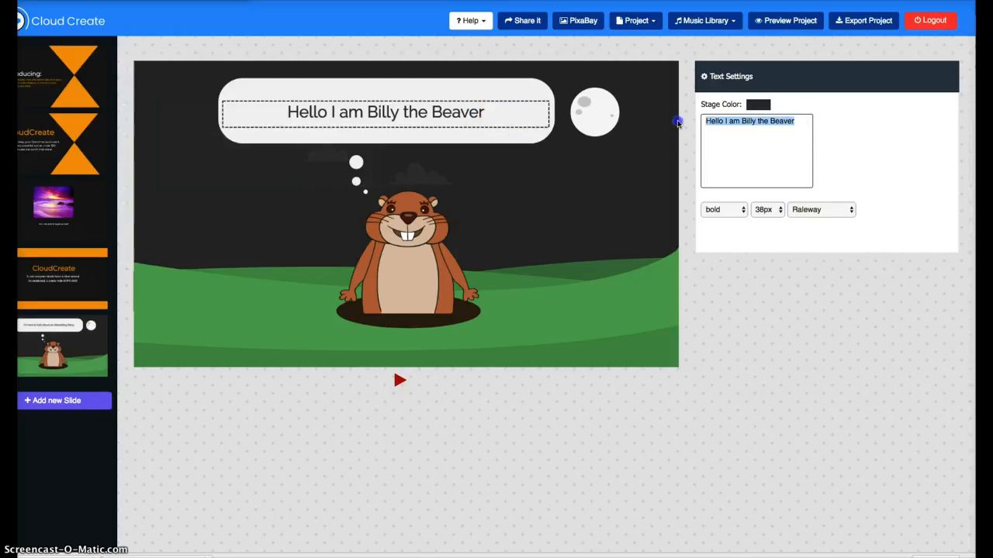
type("You")
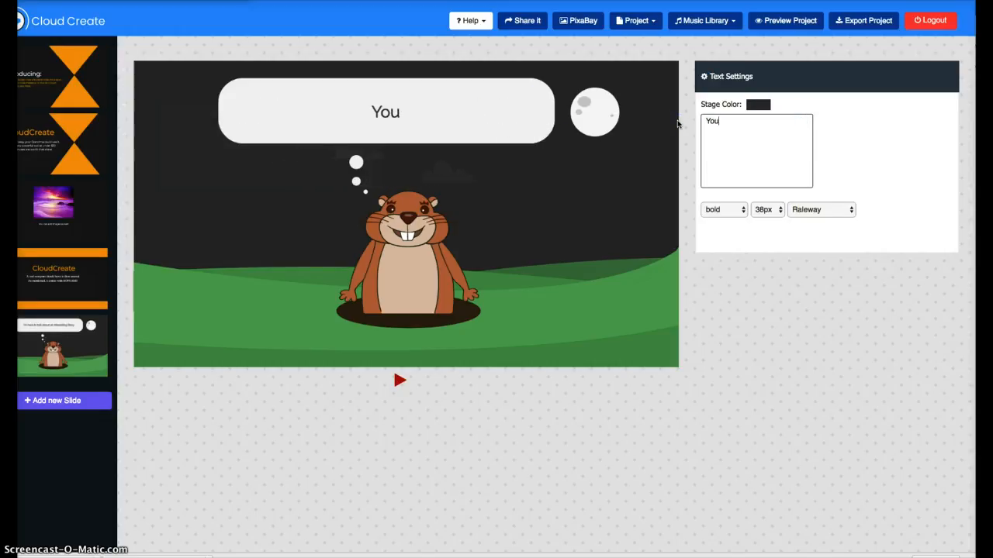
type(" can ")
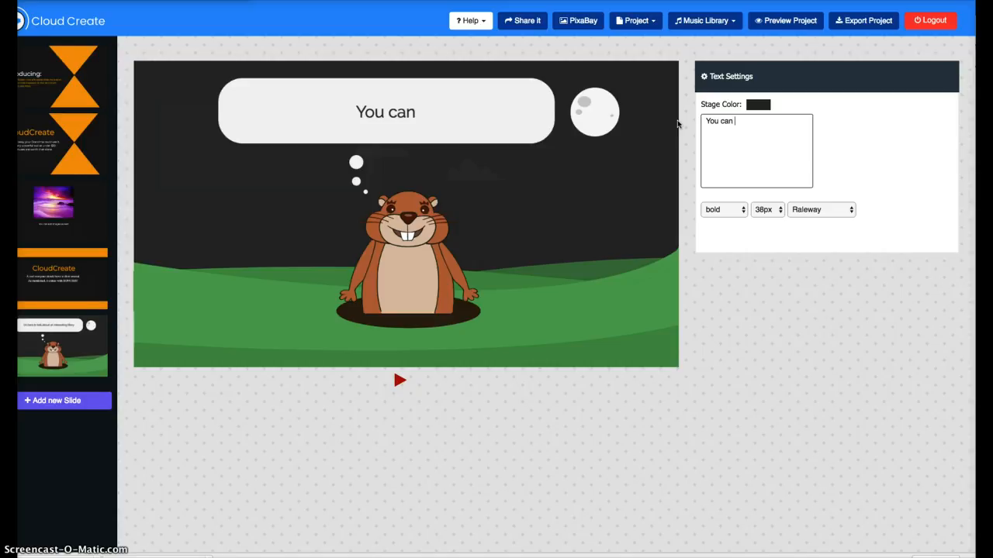
type("add")
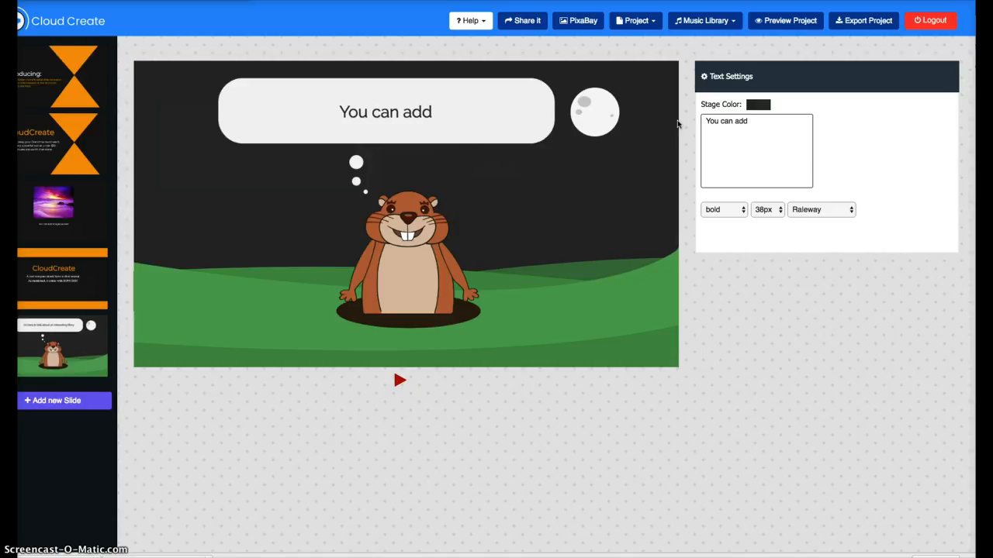
type(" Char")
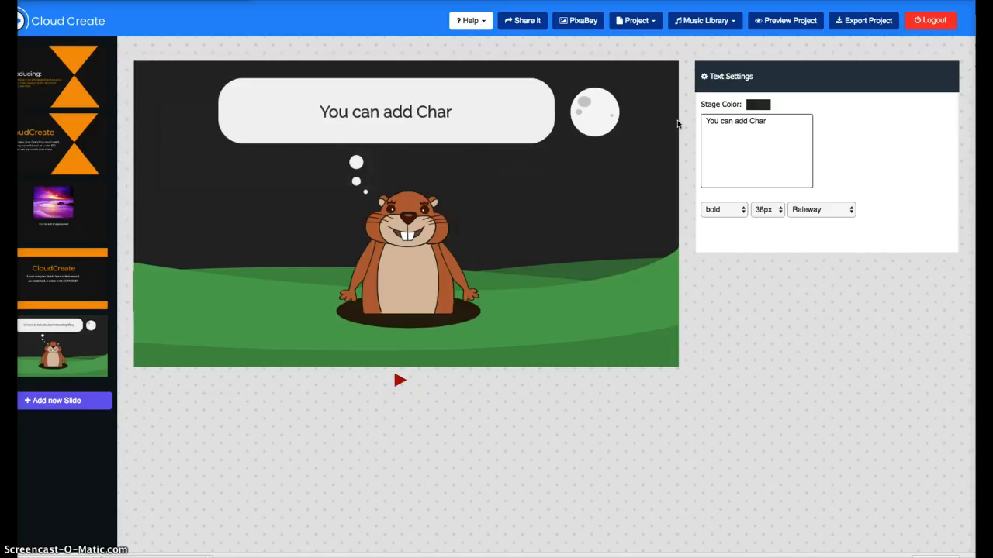
type("ac")
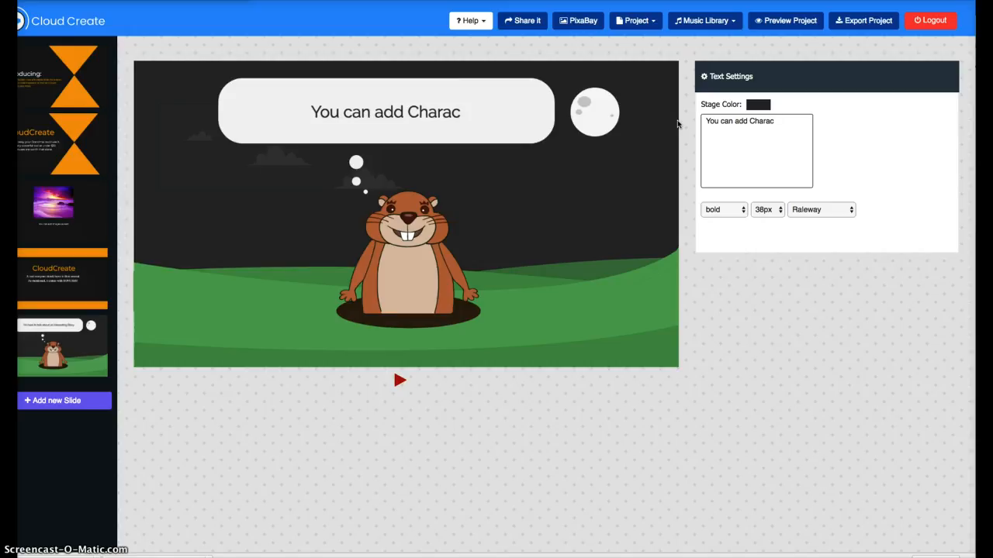
type("ters")
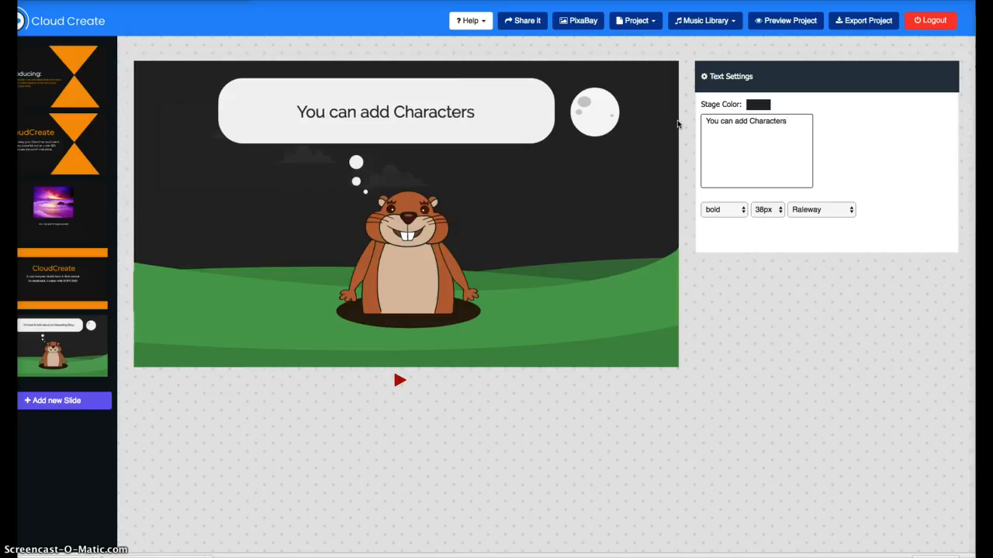
type(" too")
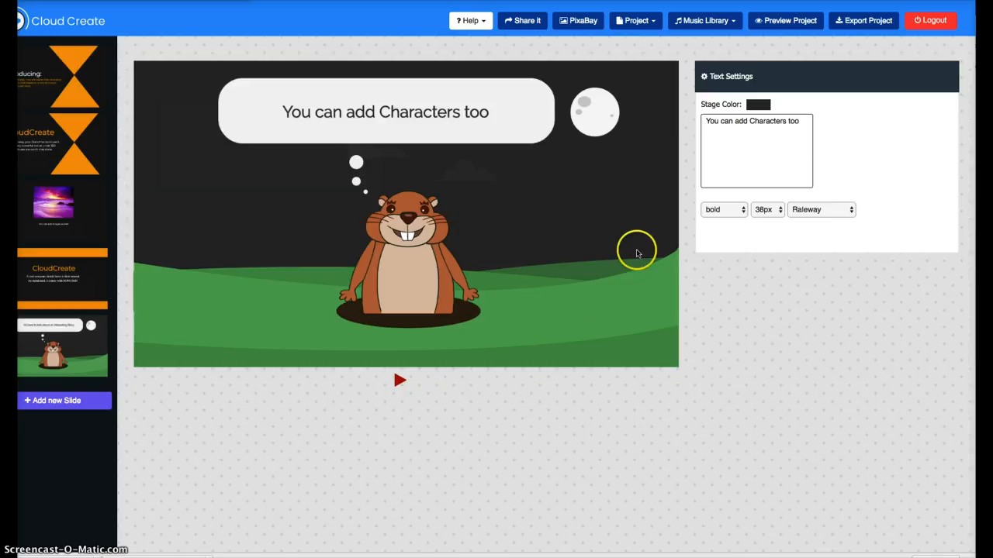
- Add the first blue "PRESENTATION SLIDE" template slide, with its subtext line, to the project as a new slide
left_click(59, 402)
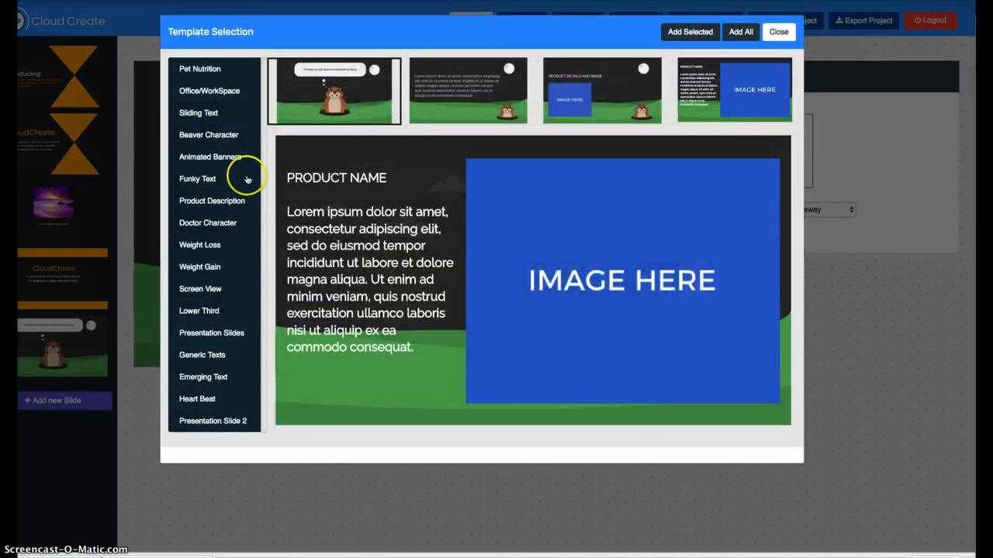
left_click(210, 114)
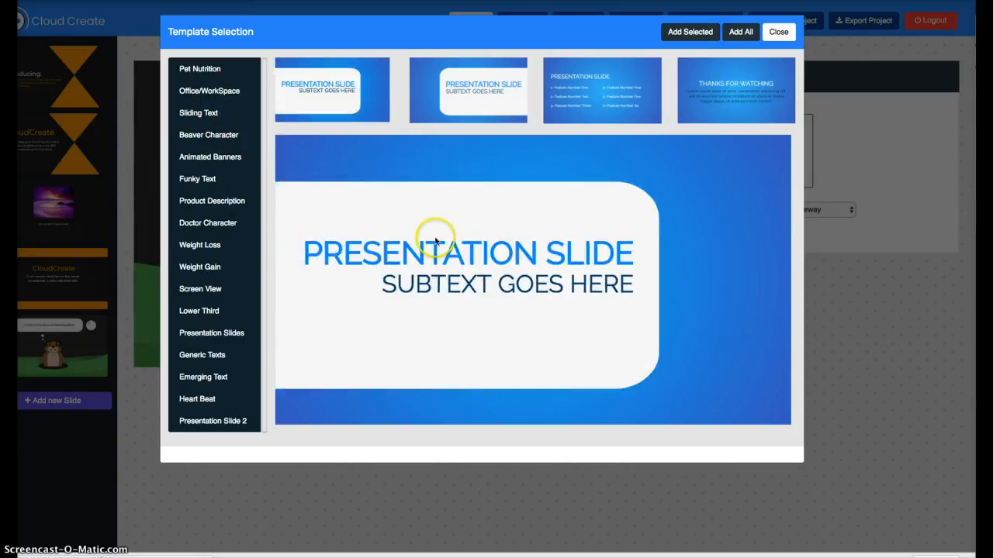
left_click(326, 113)
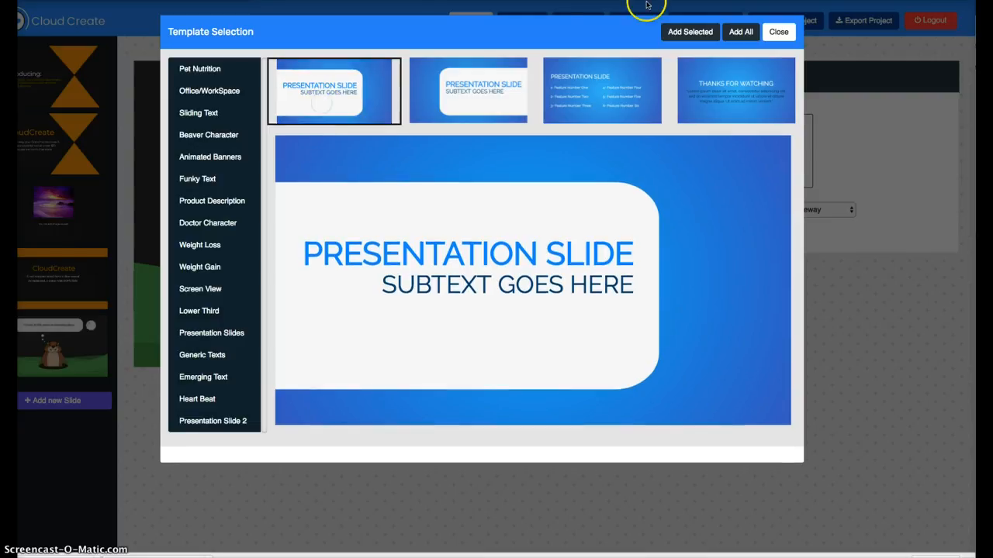
left_click(681, 31)
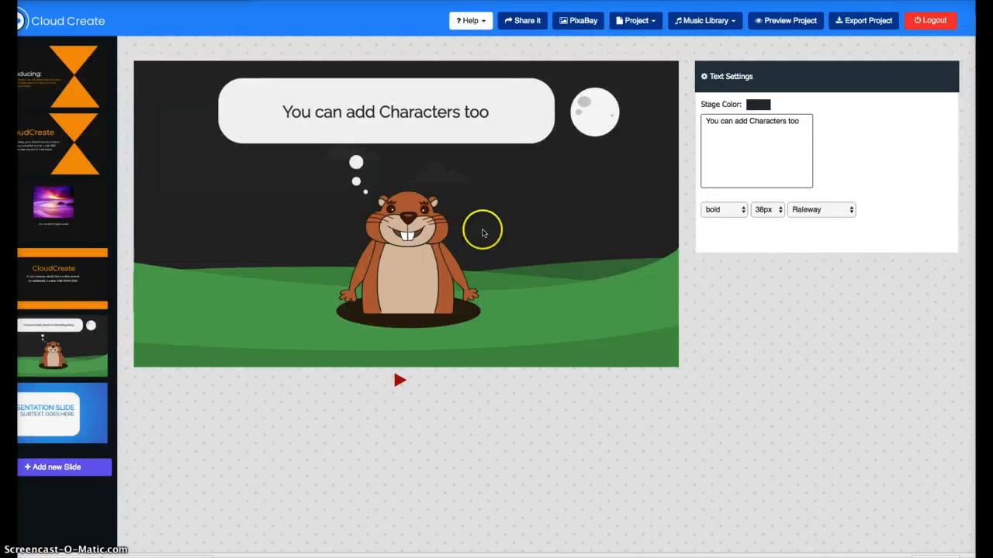
- On the sixth slide, replace the "PRESENTATION SLIDE" heading with "Go To the Website:"
left_click(79, 411)
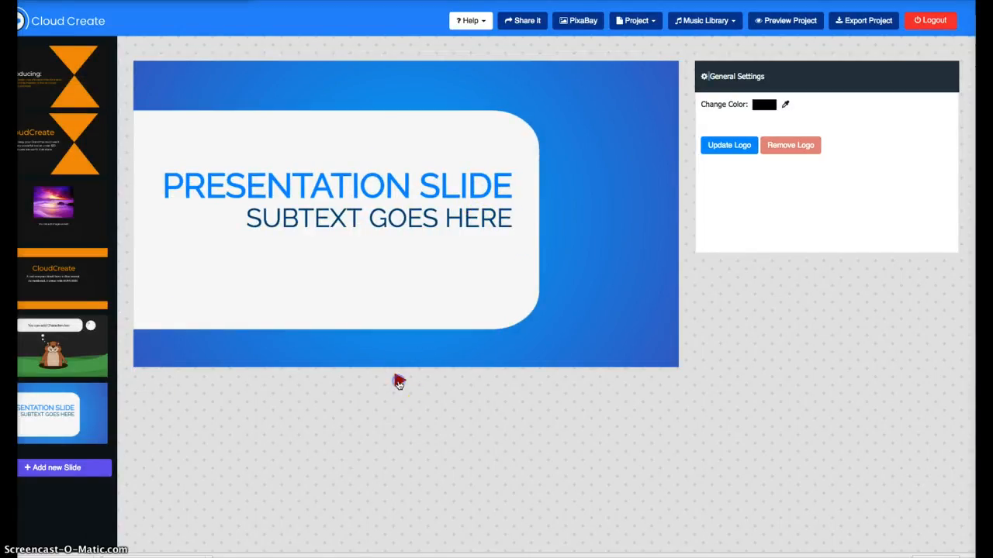
left_click(493, 178)
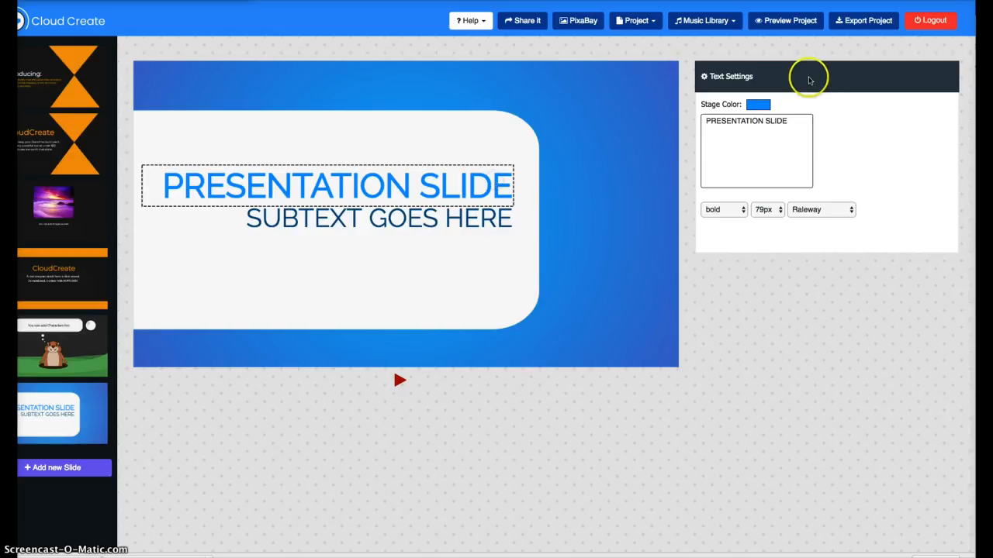
left_click_drag(787, 121, 699, 115)
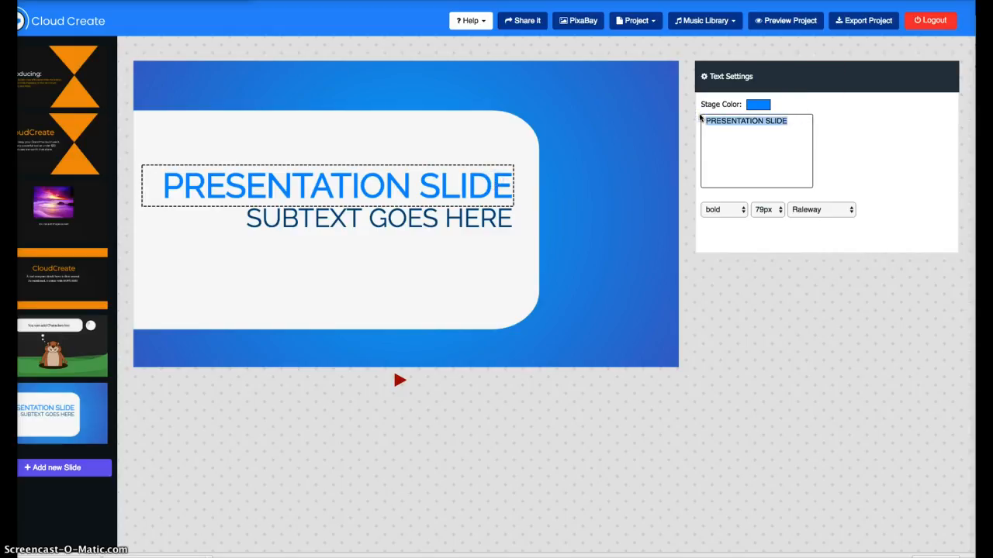
type("Go To")
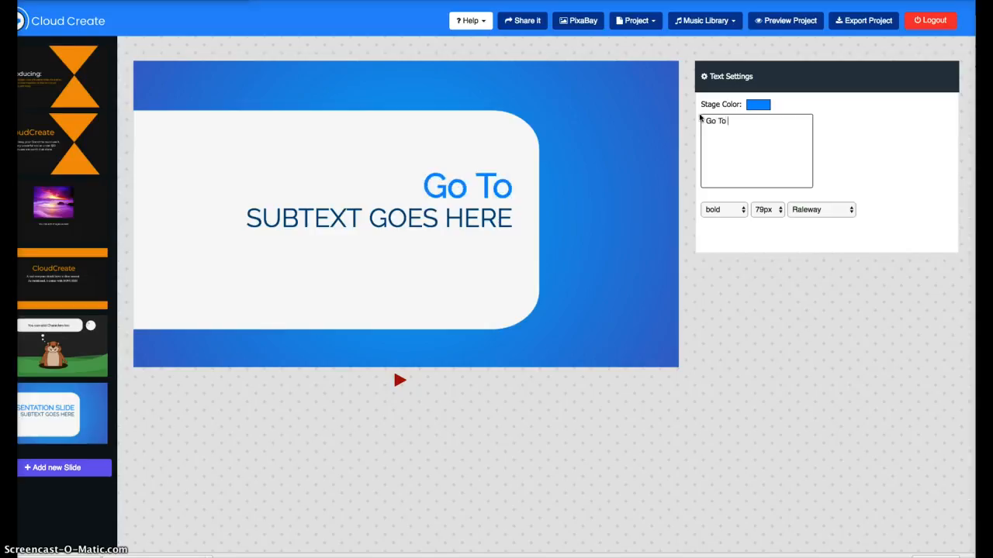
type(" the")
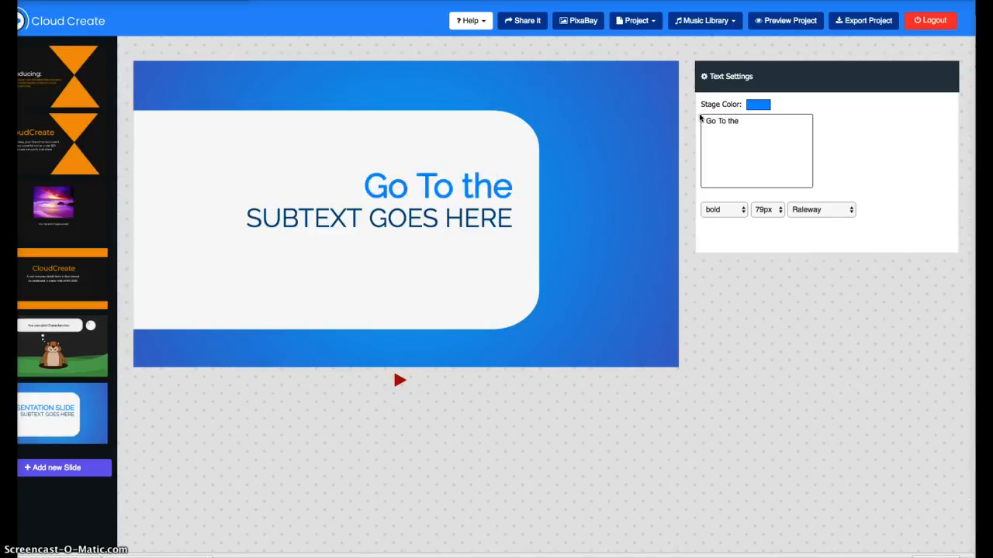
type(" Web")
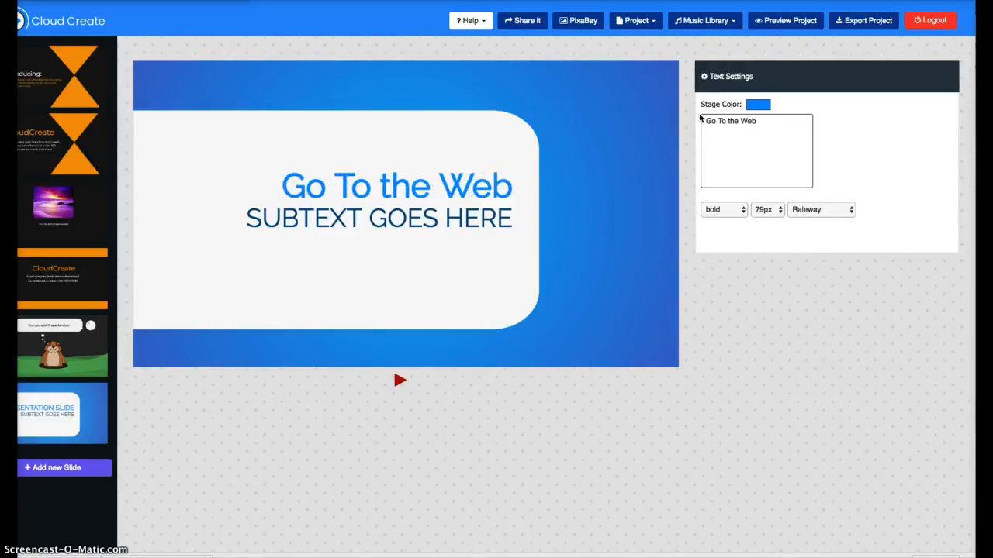
type("site")
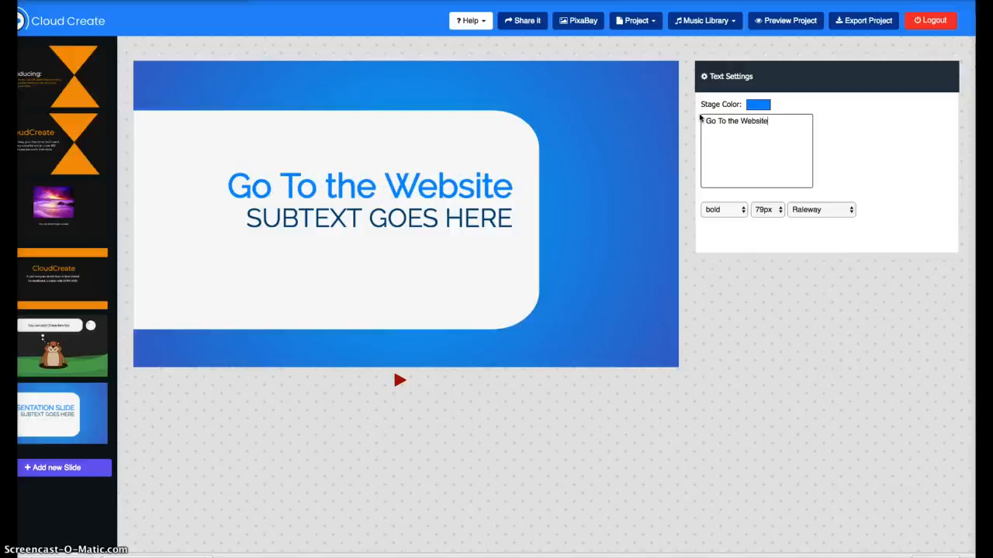
type(":")
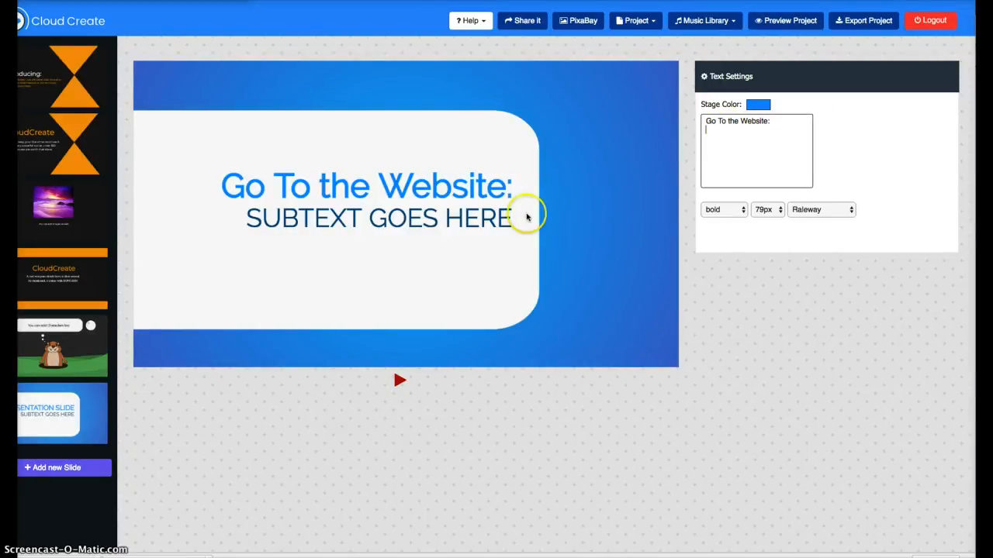
- Replace the "SUBTEXT GOES HERE" line below the sixth slide's heading with "iReviewer.net"
left_click(511, 218)
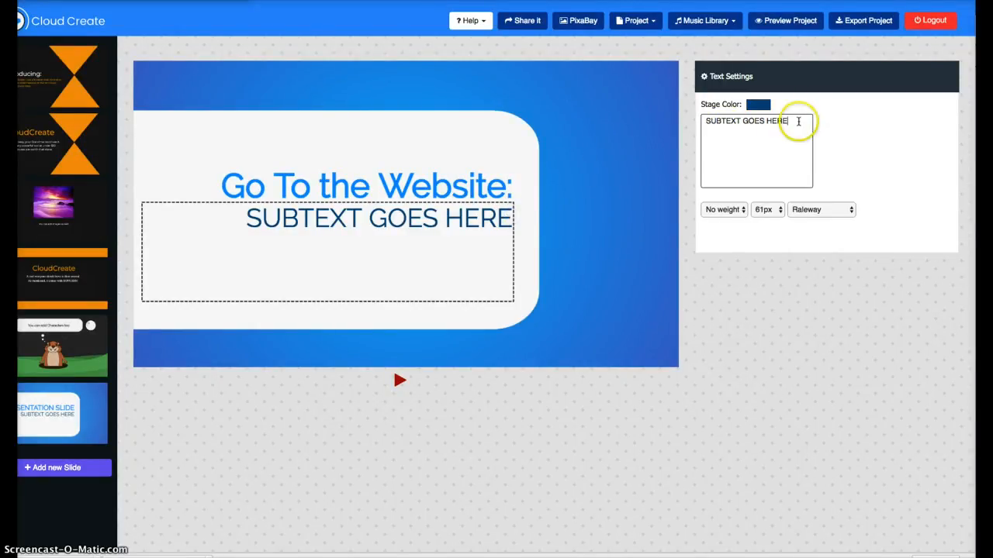
left_click_drag(802, 121, 708, 120)
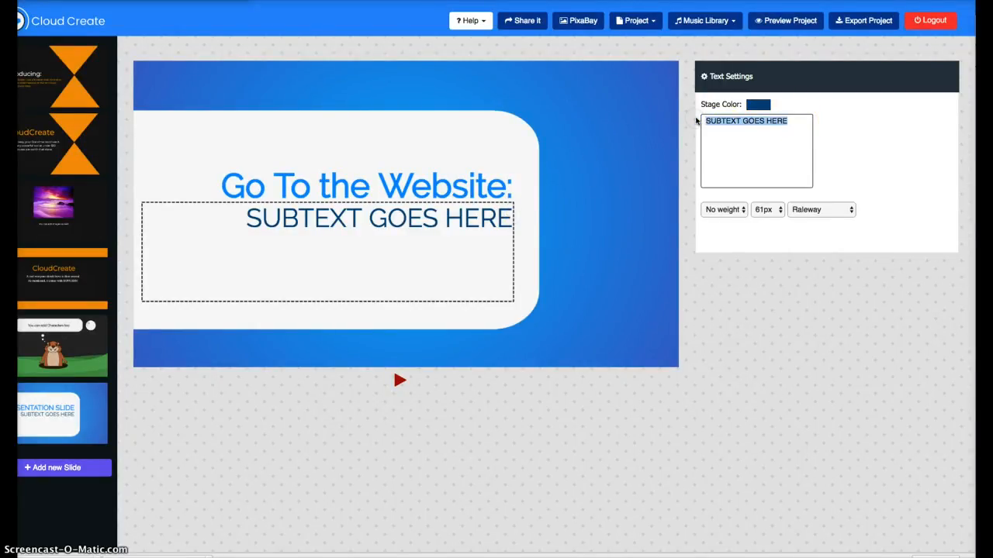
type("i")
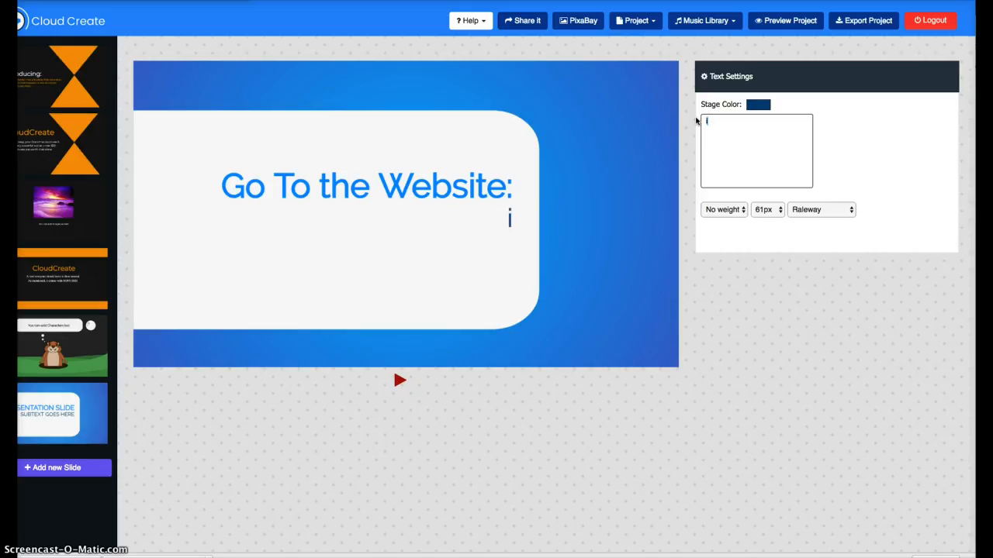
type("Reviewer")
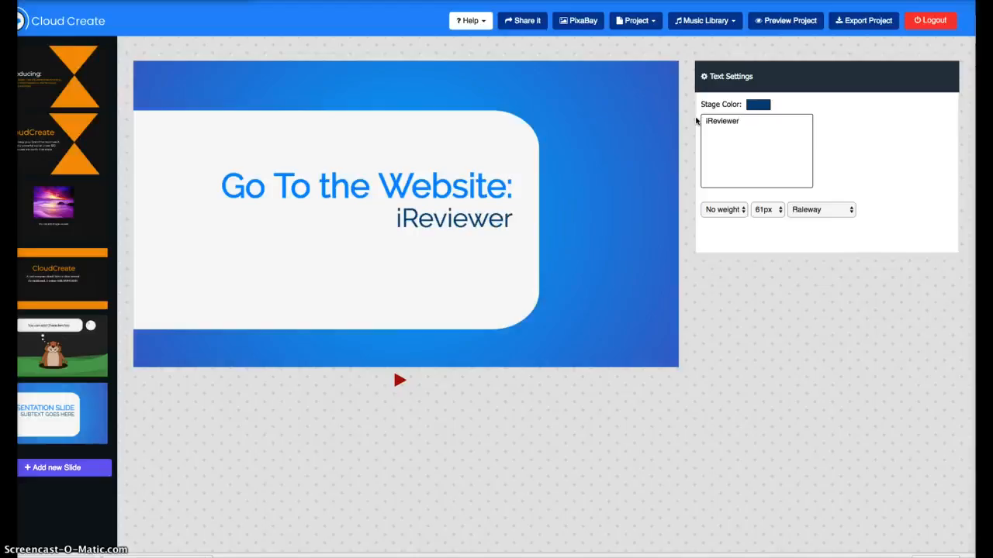
type(".net")
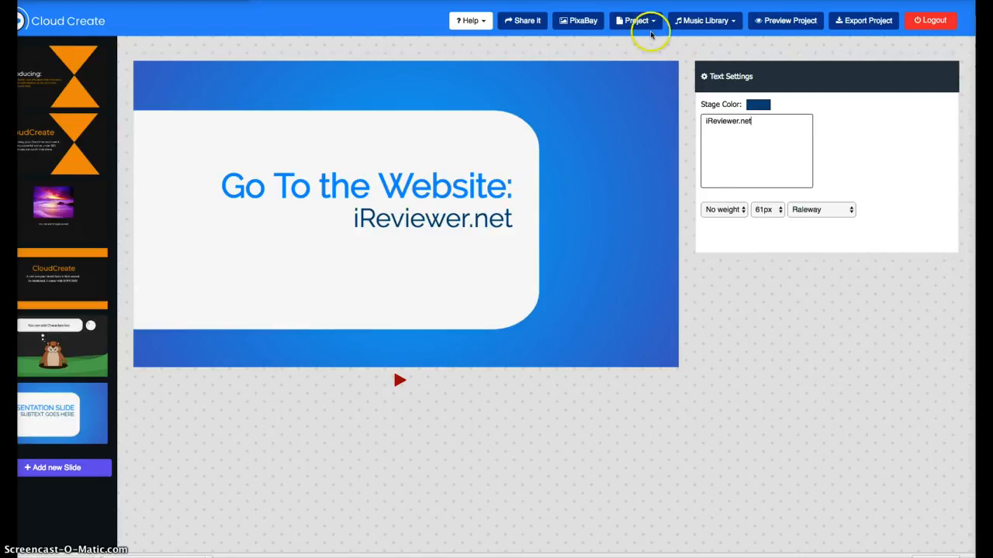
- Save the project under the name "cloudcreate2"
left_click(638, 24)
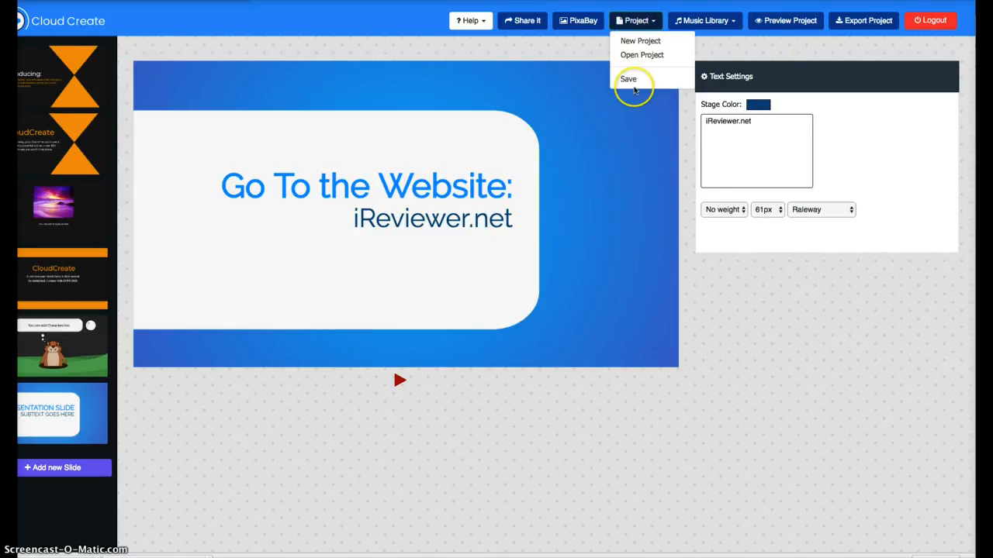
left_click(629, 80)
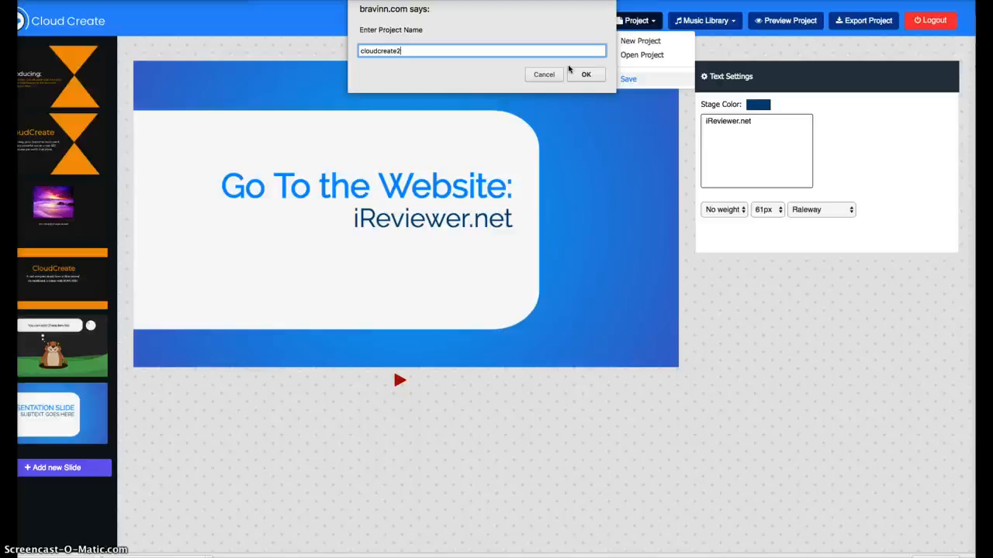
left_click(586, 74)
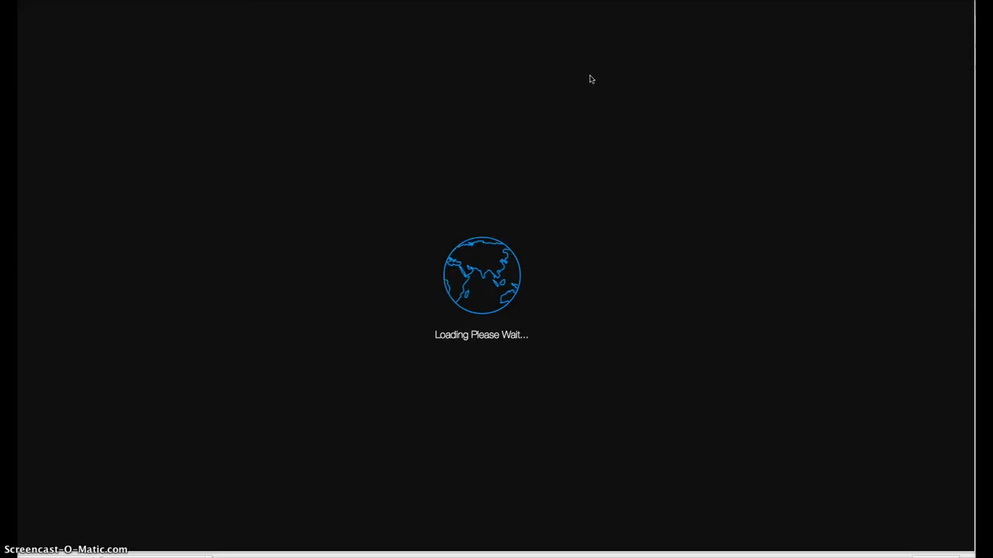
left_click(587, 53)
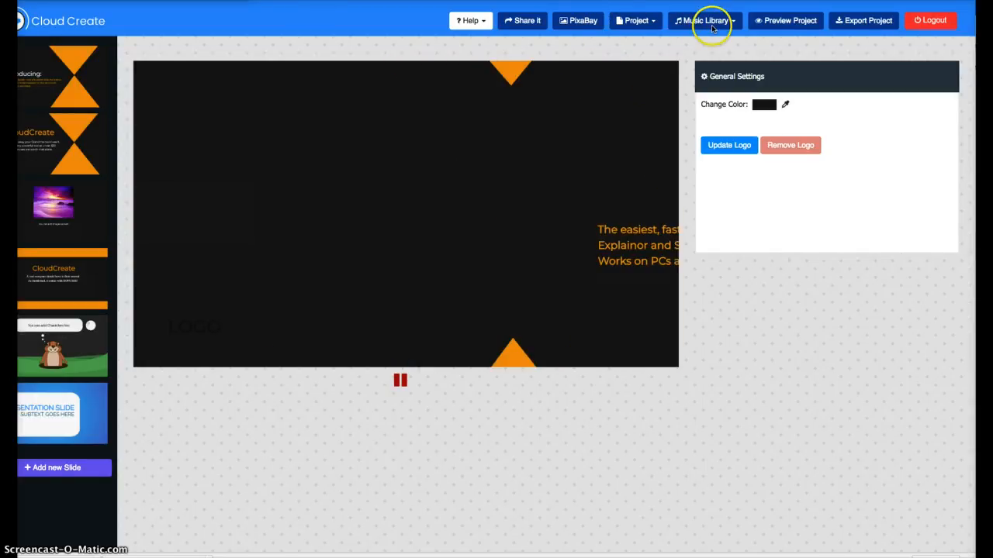
- Export the project and download the rendered animation
left_click(858, 23)
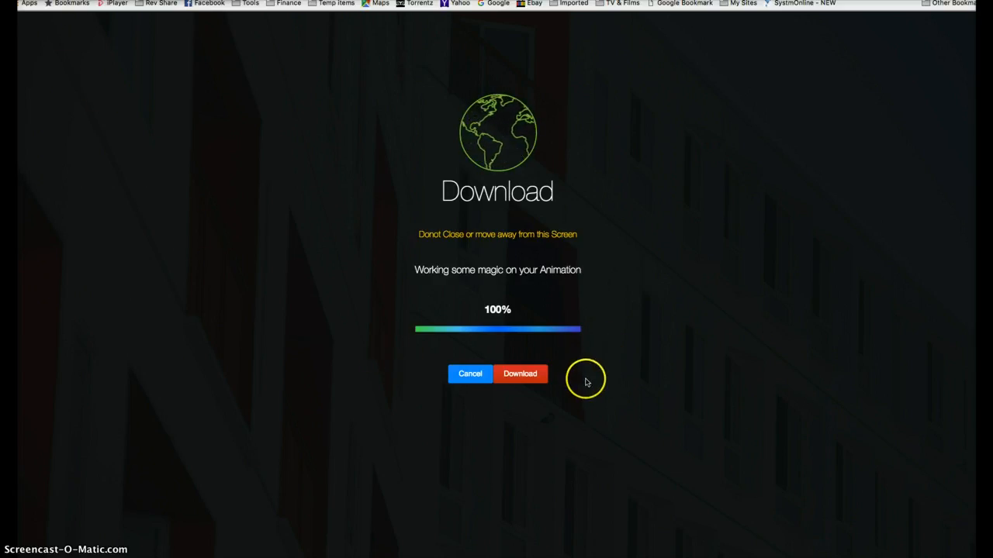
left_click(520, 376)
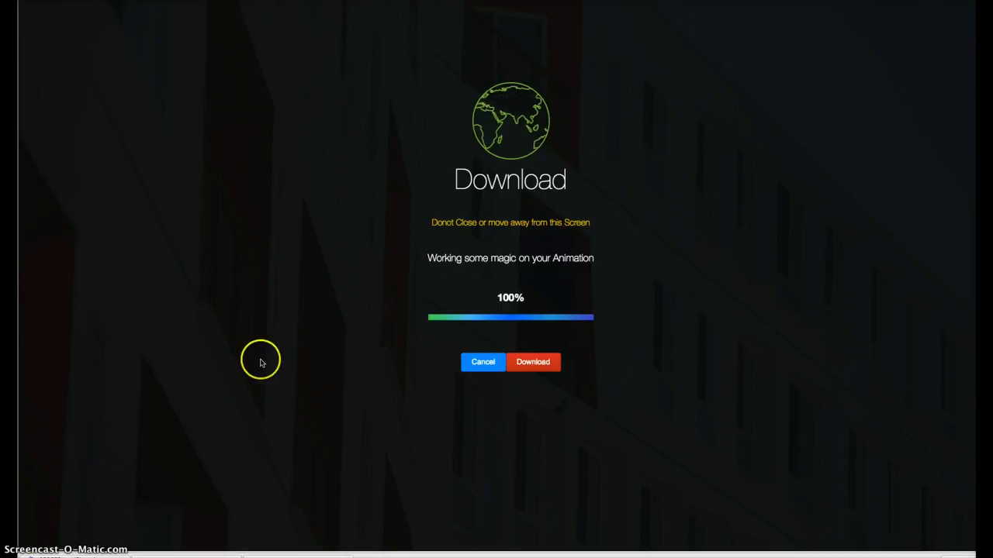
- Switch to Finder and try to open the unfinished download "228672test (2).mp4.crdownload" in the Downloads folder
mouse_move(211, 552)
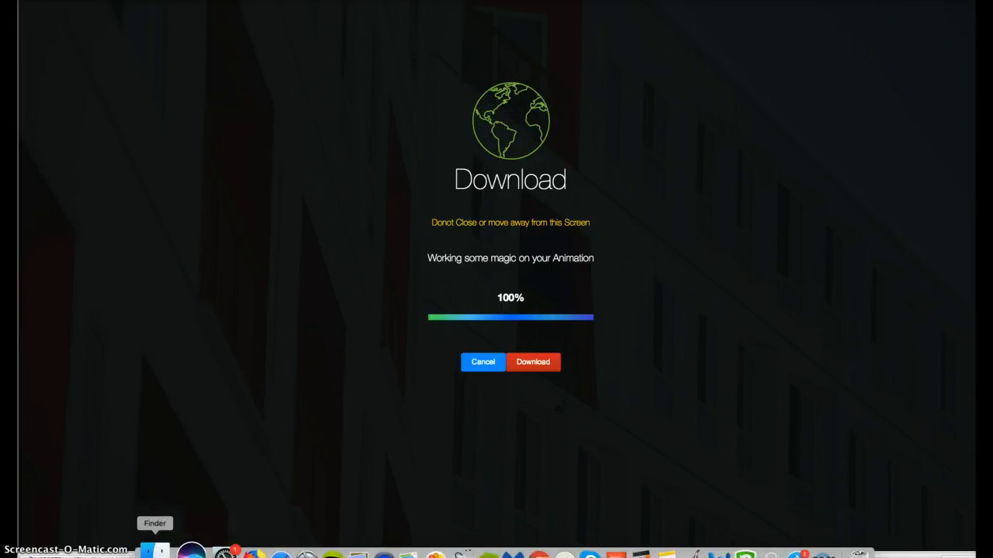
left_click(154, 552)
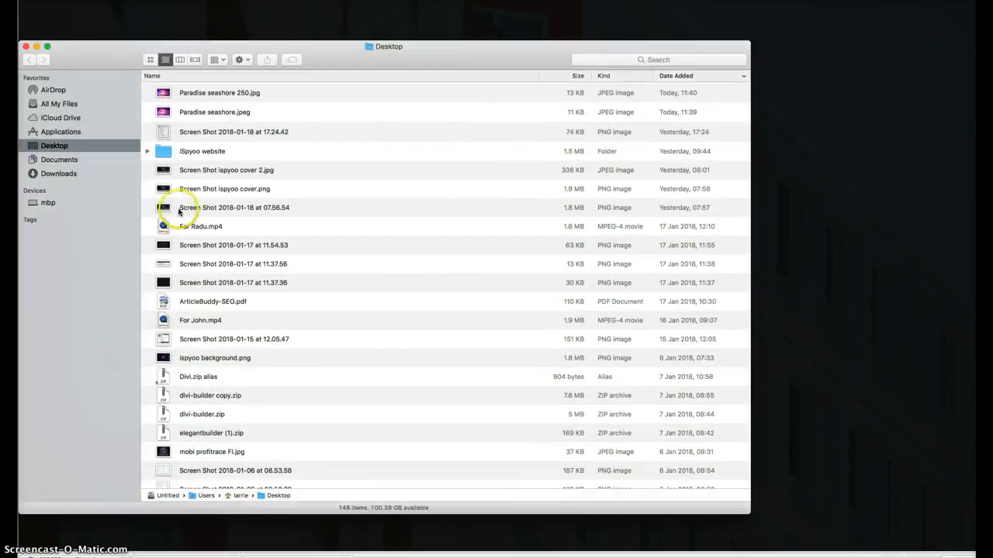
left_click(42, 178)
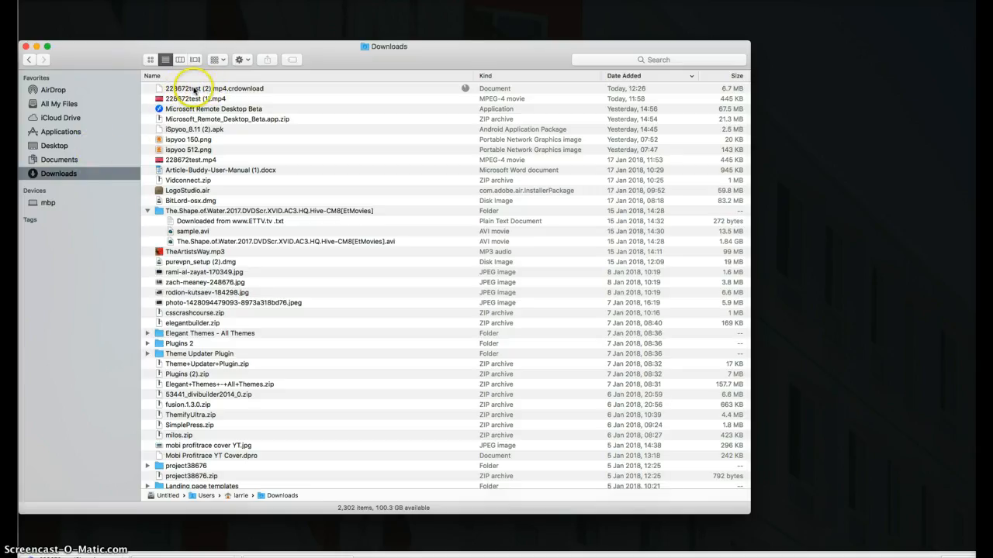
left_click(194, 90)
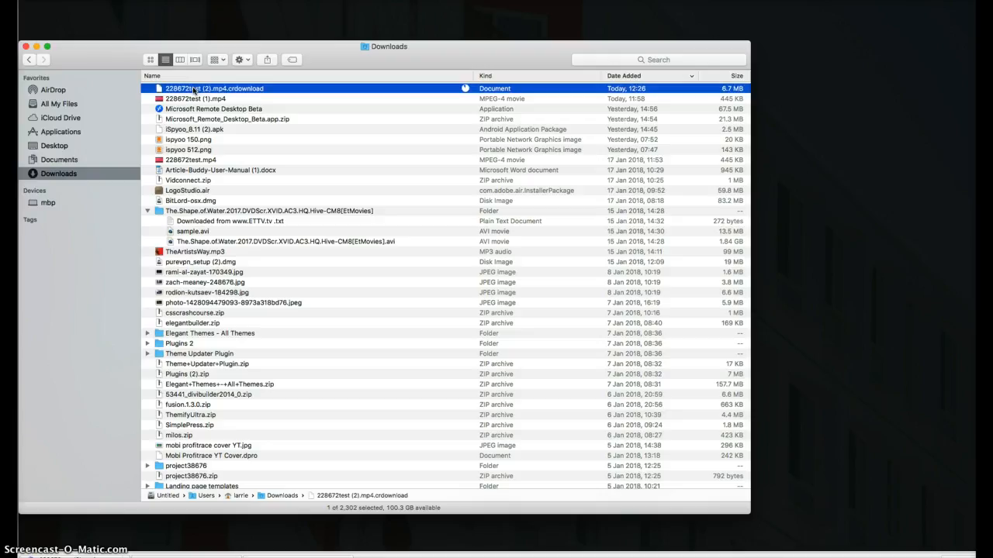
double_click(194, 90)
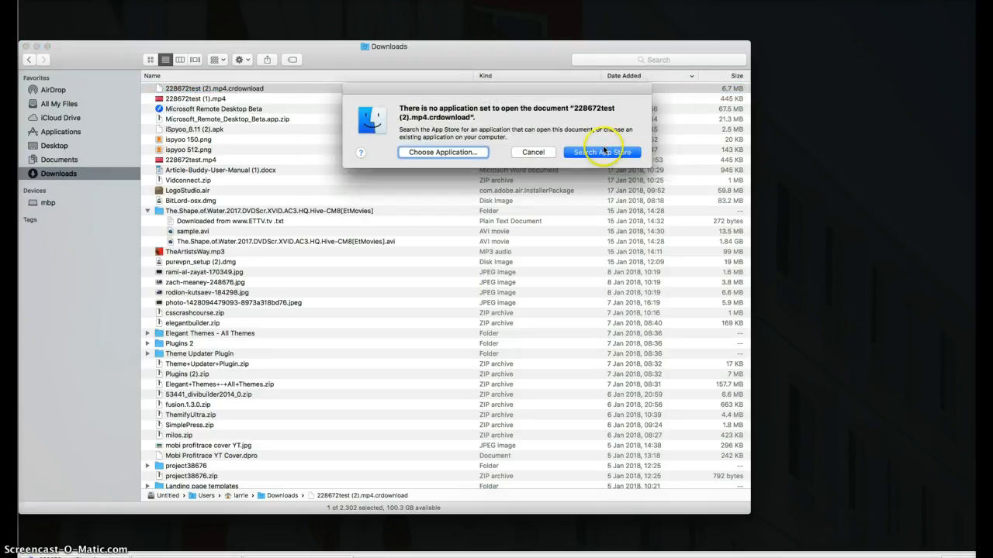
left_click(524, 153)
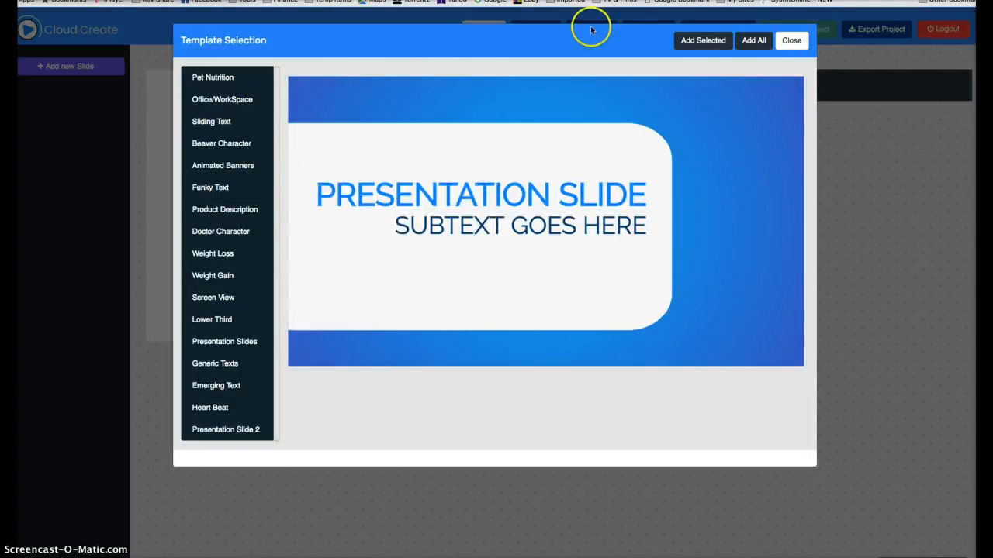
- Return to Cloud Create, dismiss the template selection and bring up the list of saved projects
left_click(792, 39)
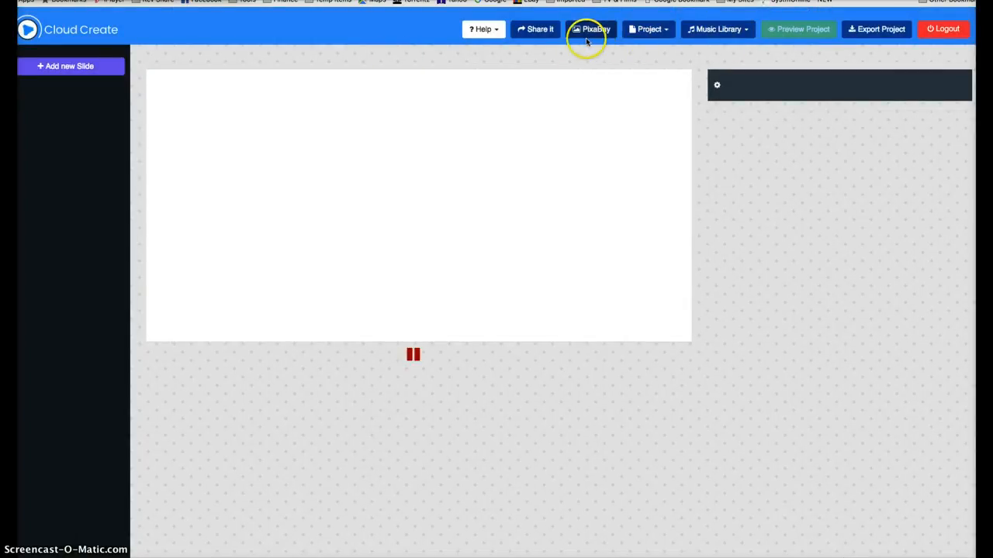
left_click(653, 31)
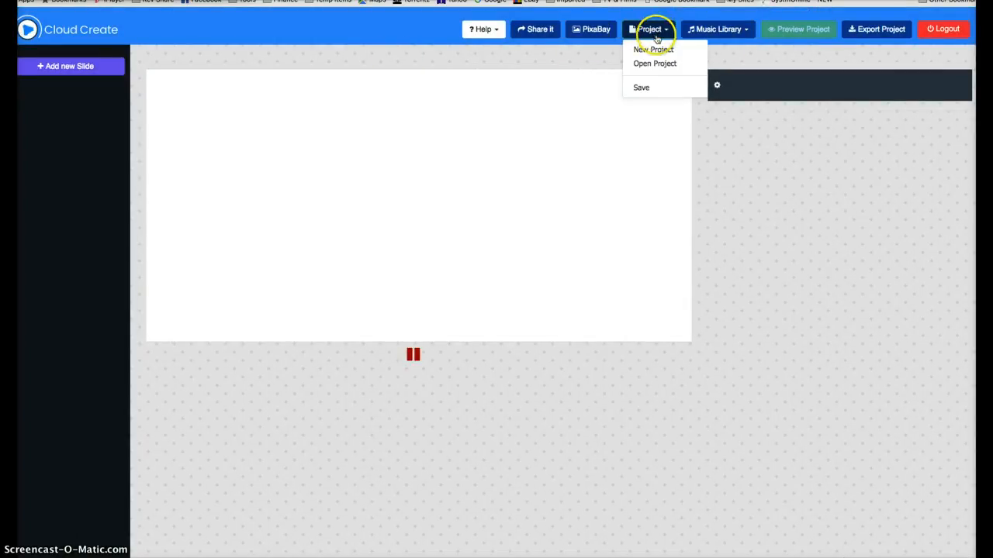
left_click(654, 64)
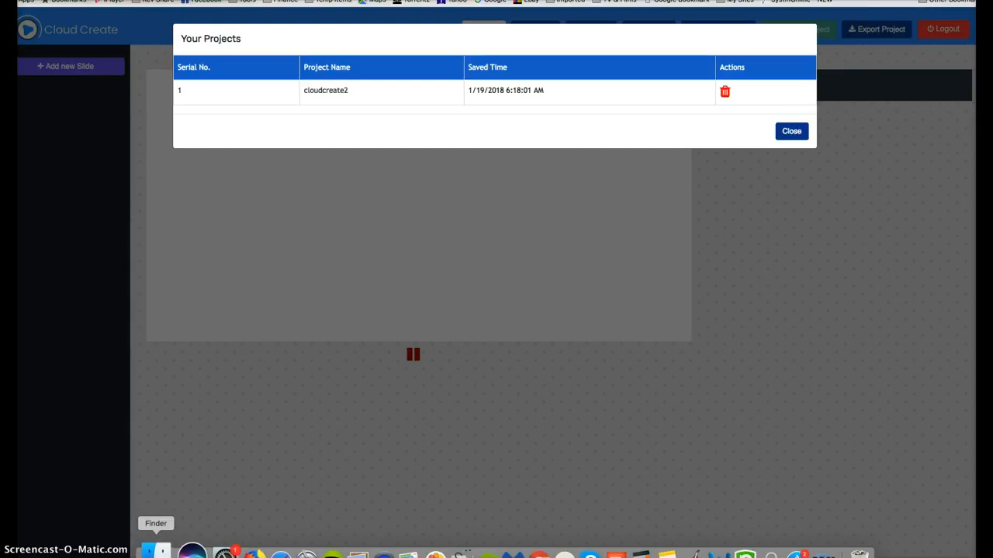
- Switch to Finder and play the exported video "228672test (2).mp4" from the Downloads folder, pausing it after the introduction appears
left_click(149, 551)
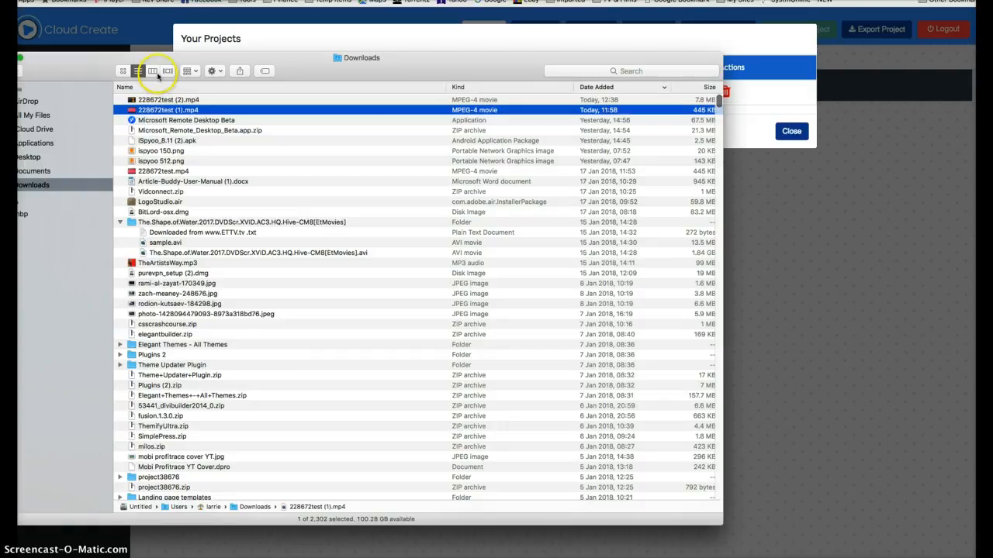
left_click(166, 101)
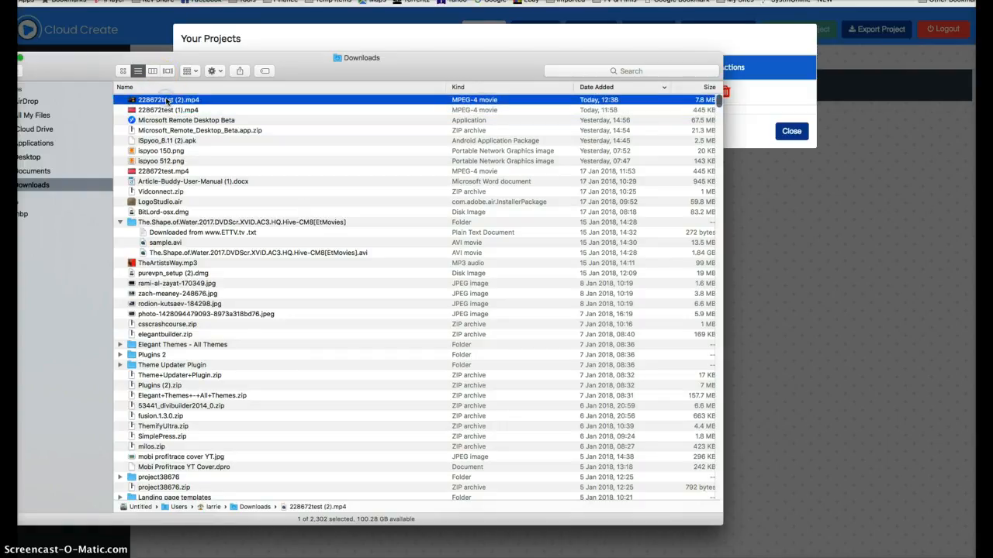
double_click(166, 101)
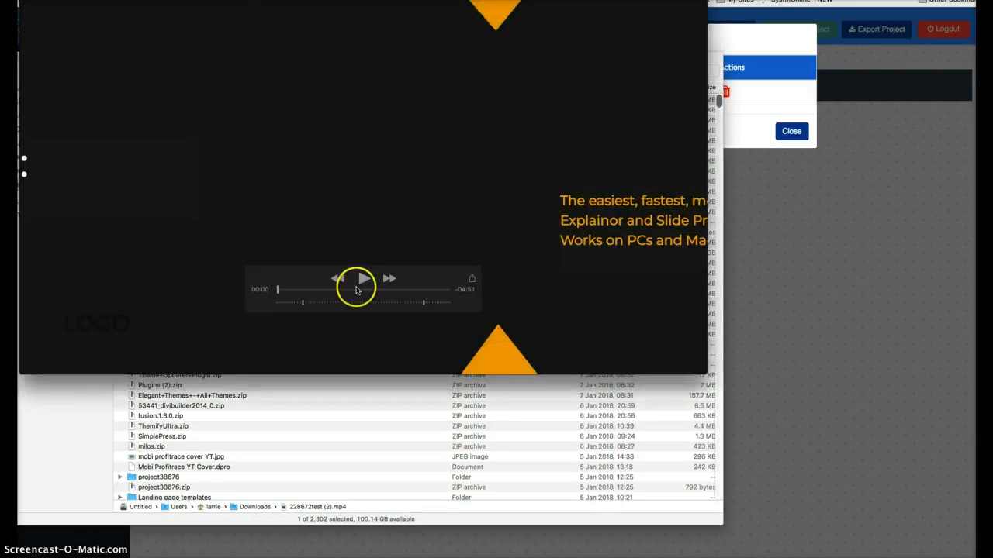
left_click(363, 279)
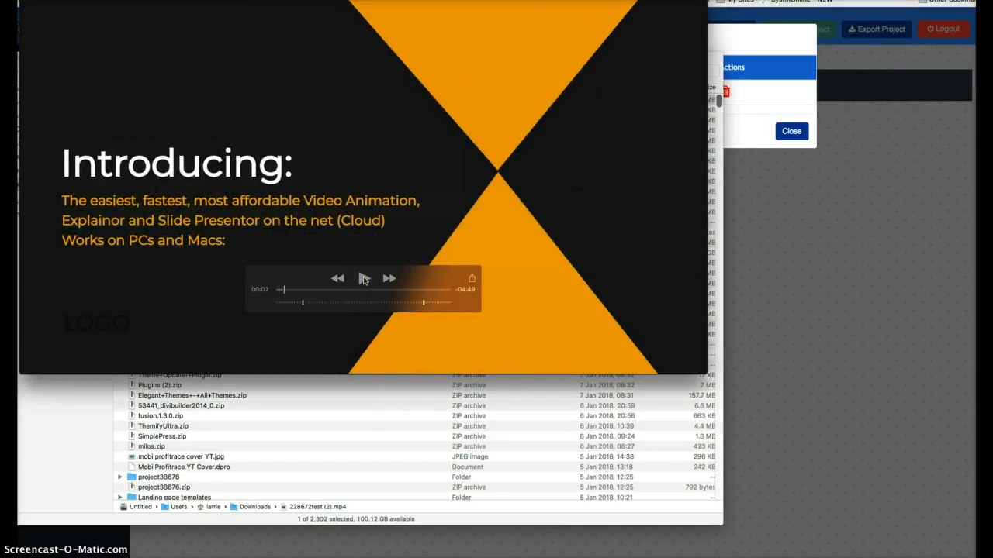
left_click(378, 279)
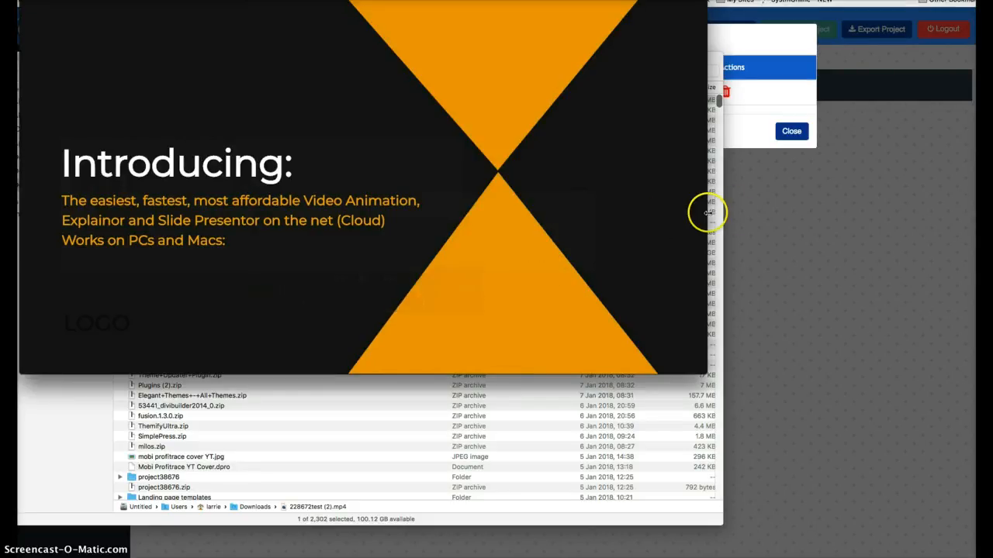
left_click(809, 220)
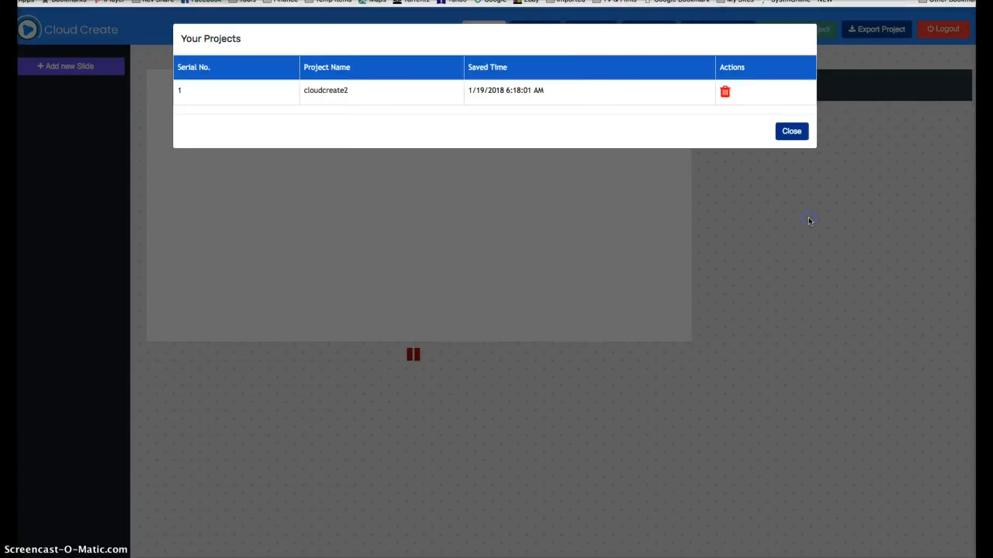
- Close the saved projects list and examine the Music Library's background music selection and its Record option
left_click(790, 132)
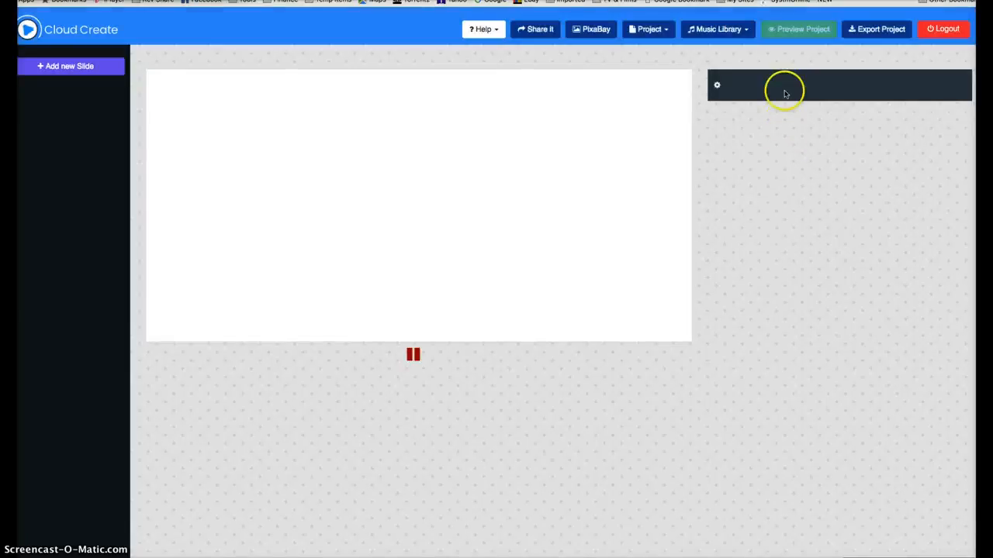
left_click(732, 32)
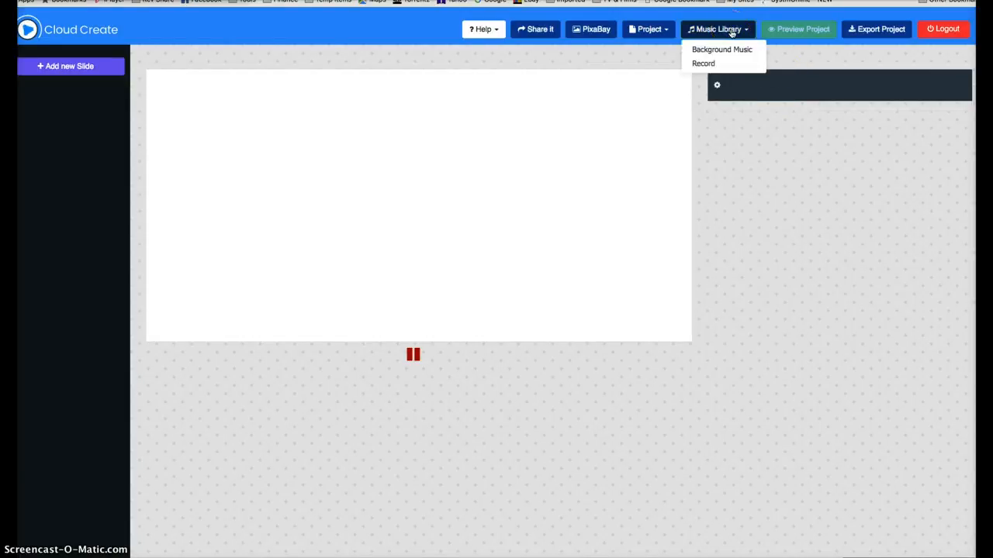
left_click(730, 49)
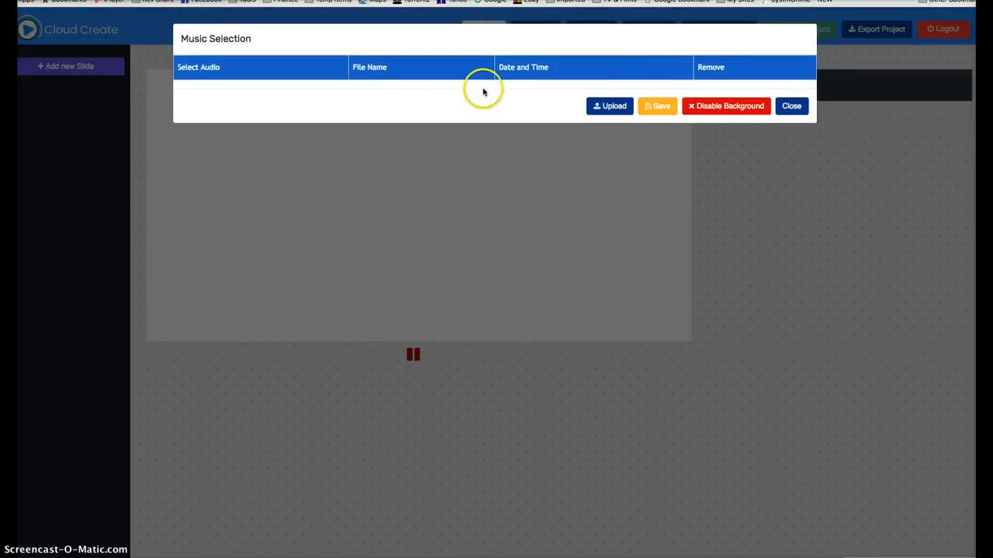
left_click(791, 106)
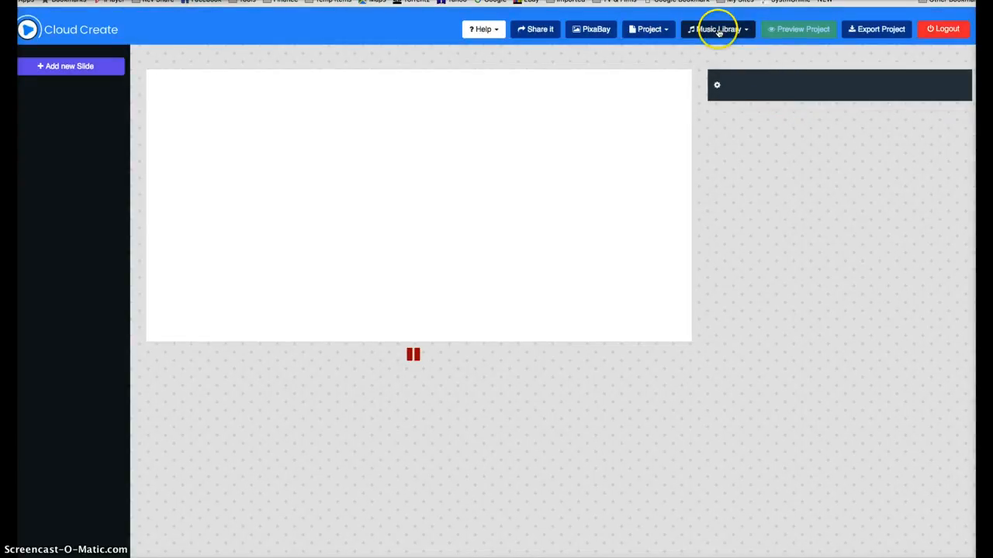
left_click(718, 32)
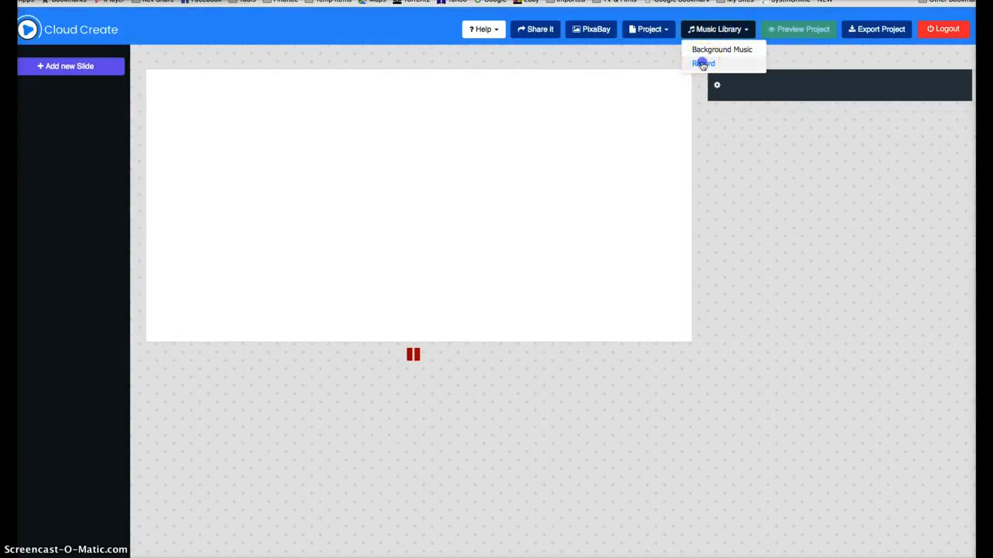
left_click(703, 64)
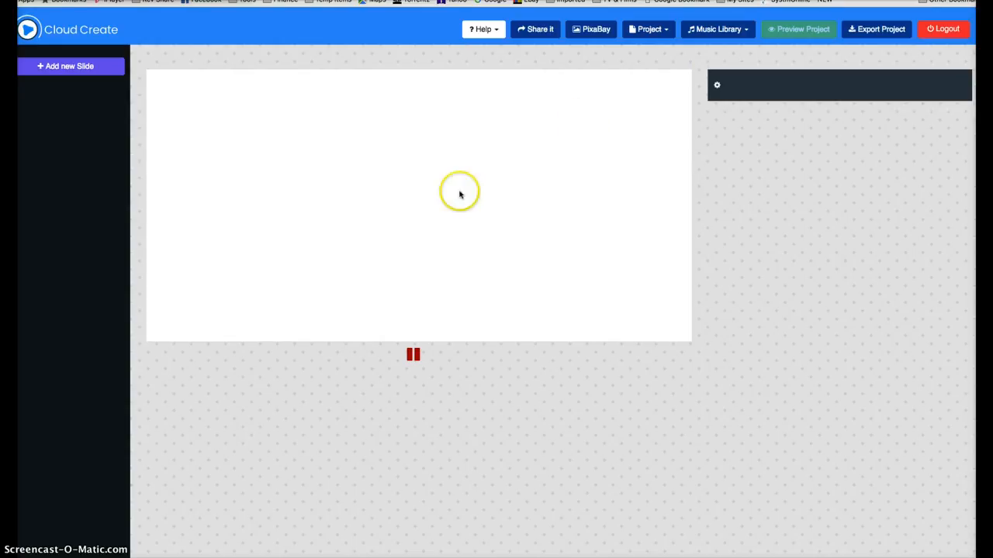